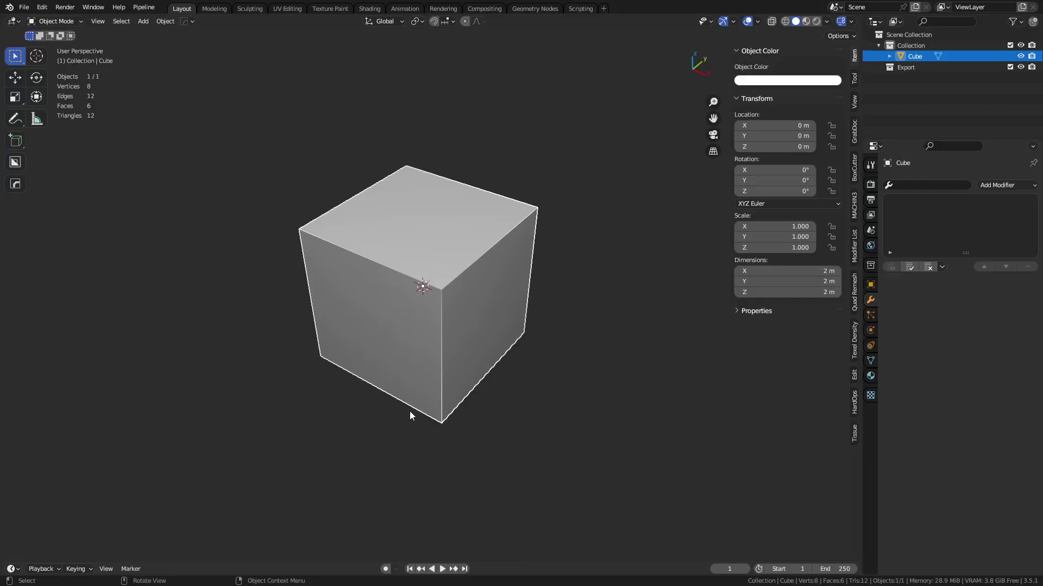
Delete the default cube from the scene
{"action": "key", "text": "x"}
{"action": "left_click", "coordinate": [470, 349]}
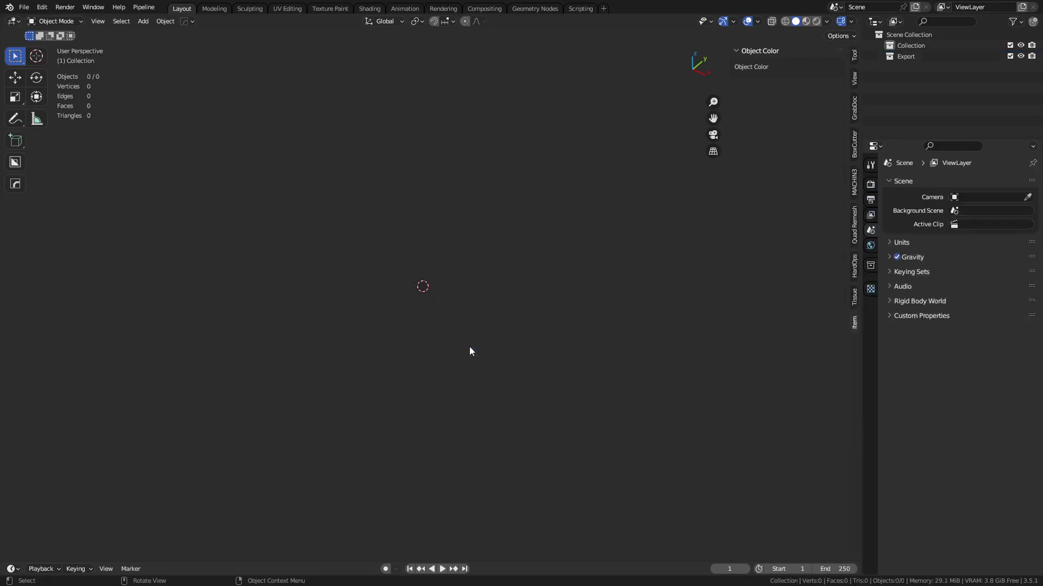
Search the add-ons preferences for "curv" and expand the CURVEmachine add-on's details
{"action": "left_click", "coordinate": [41, 7]}
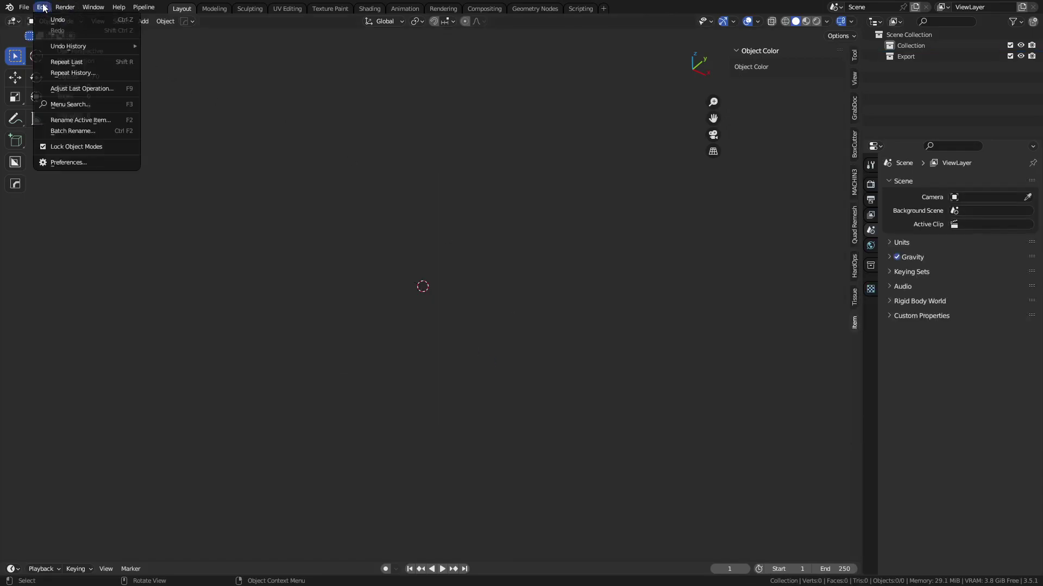
{"action": "left_click", "coordinate": [91, 162]}
{"action": "left_click_drag", "start_coordinate": [254, 12], "coordinate": [439, 108]}
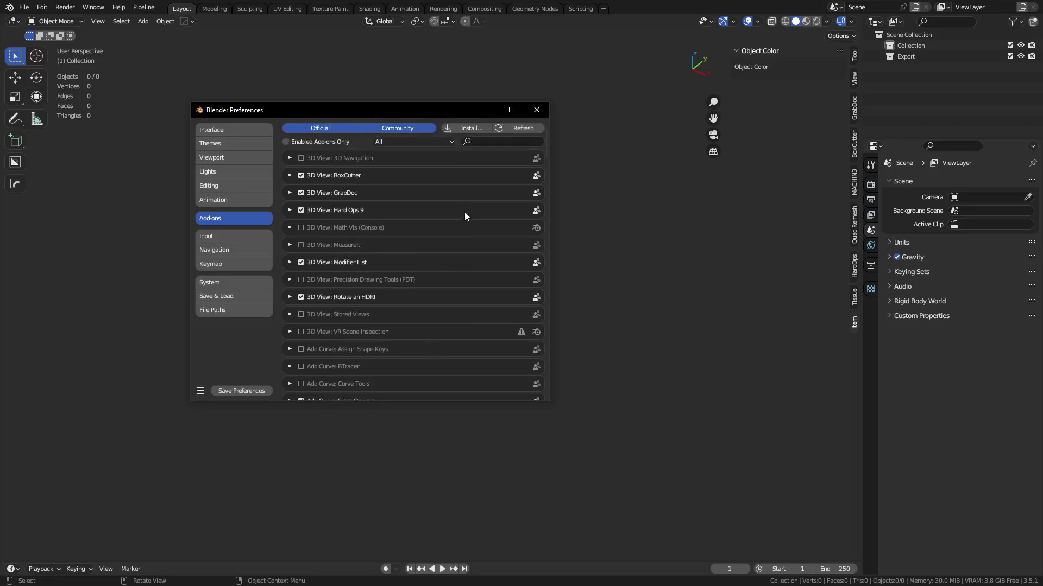
{"action": "type", "text": "cuy"}
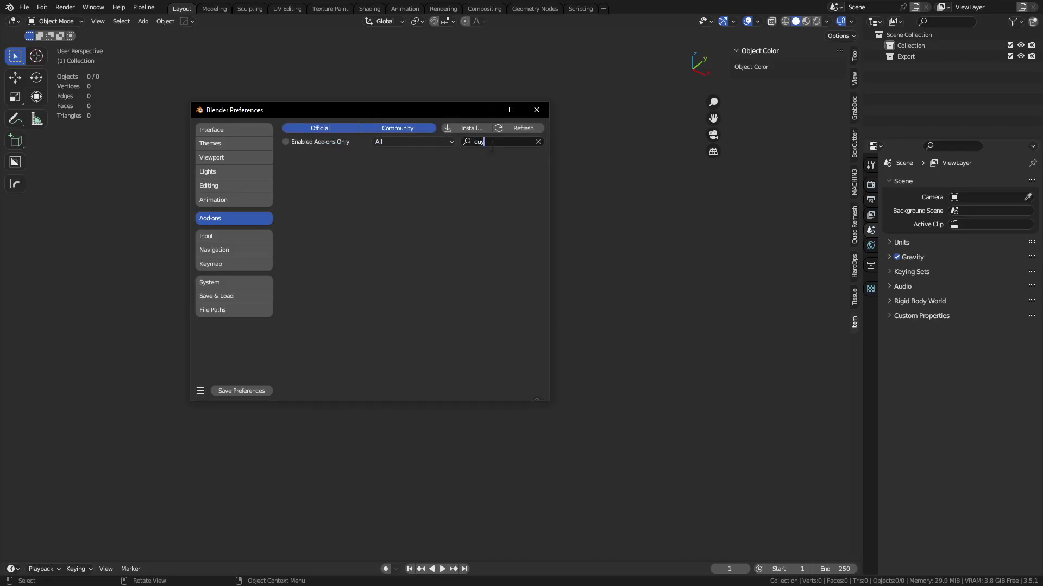
{"action": "key", "text": "BackSpace"}
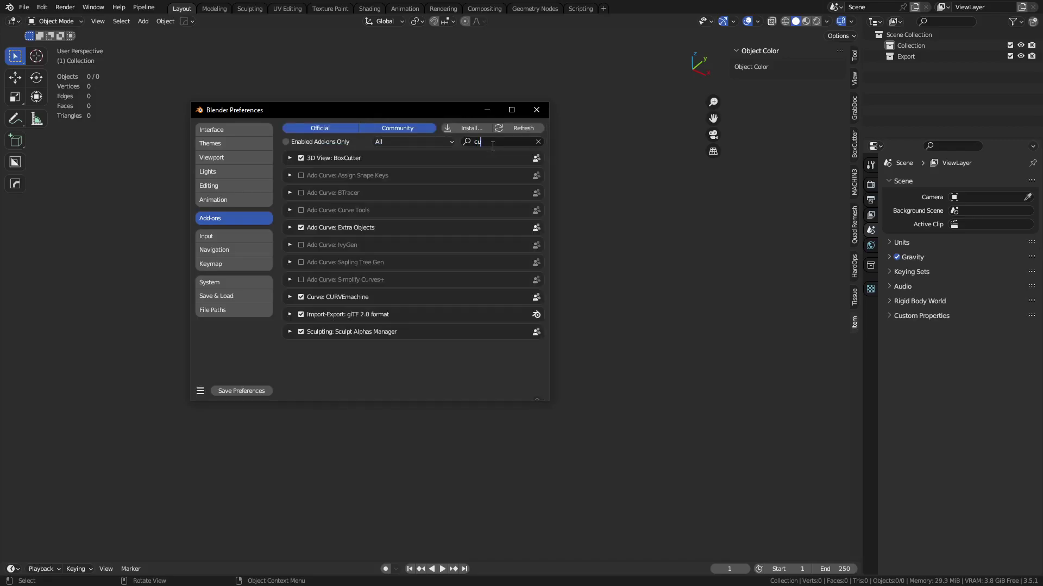
{"action": "type", "text": "rv"}
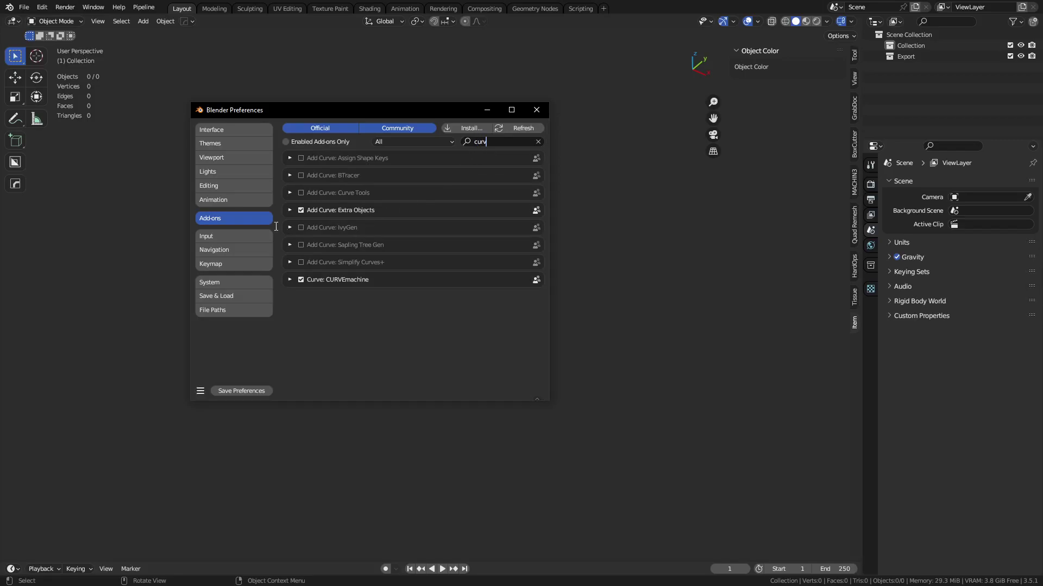
{"action": "left_click", "coordinate": [289, 281]}
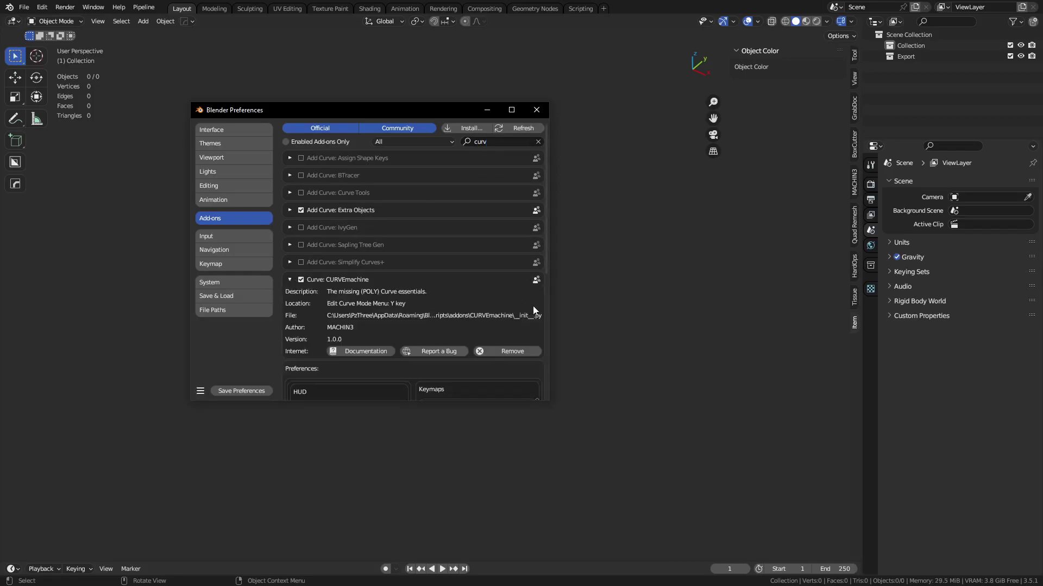
Enlarge the preferences window to review CURVEmachine's HUD, tool and keymap settings, and close it
{"action": "left_click_drag", "start_coordinate": [552, 305], "coordinate": [793, 304]}
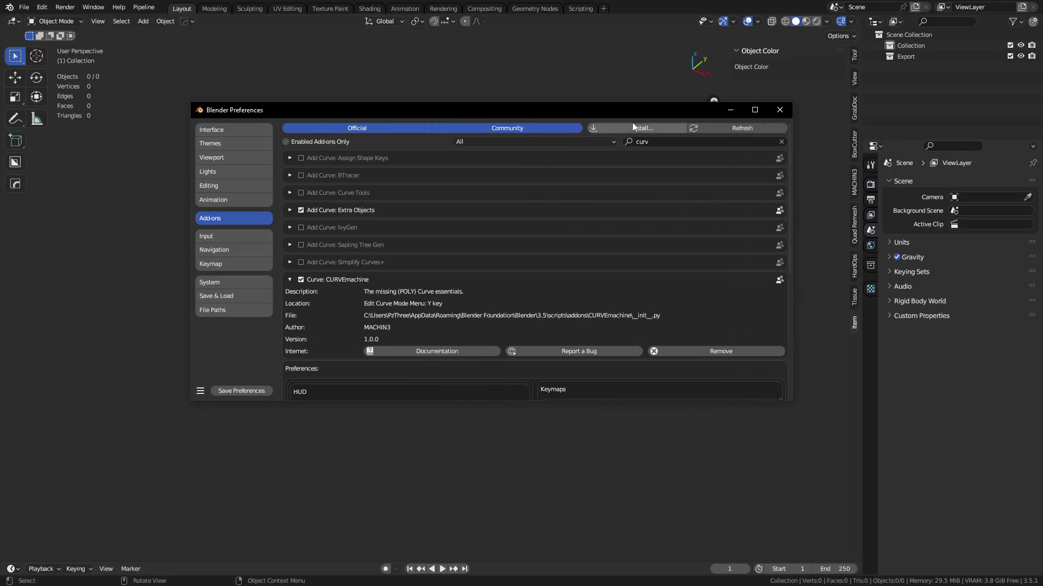
{"action": "left_click_drag", "start_coordinate": [616, 109], "coordinate": [538, 19]}
{"action": "left_click_drag", "start_coordinate": [557, 311], "coordinate": [570, 449]}
{"action": "left_click_drag", "start_coordinate": [716, 397], "coordinate": [830, 397]}
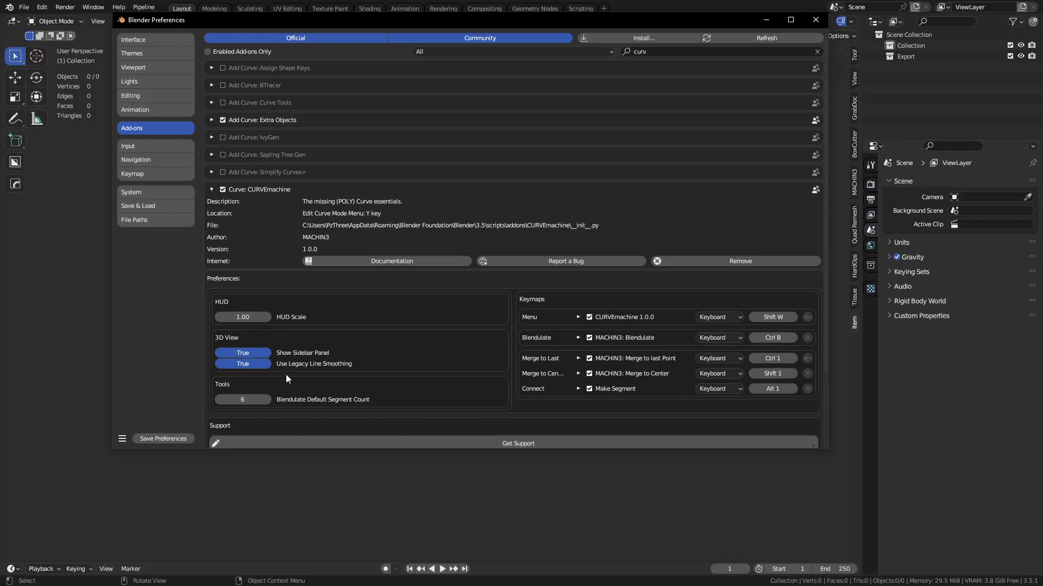
{"action": "left_click", "coordinate": [814, 21]}
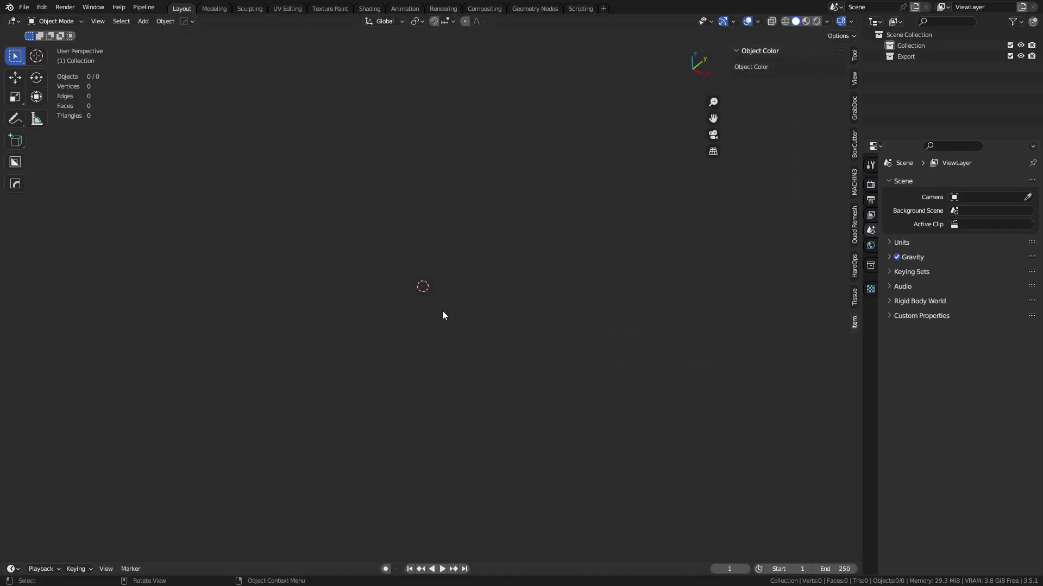
Add a single-point poly curve at the 3D cursor
{"action": "key", "text": "shift+a"}
{"action": "mouse_move", "coordinate": [441, 292]}
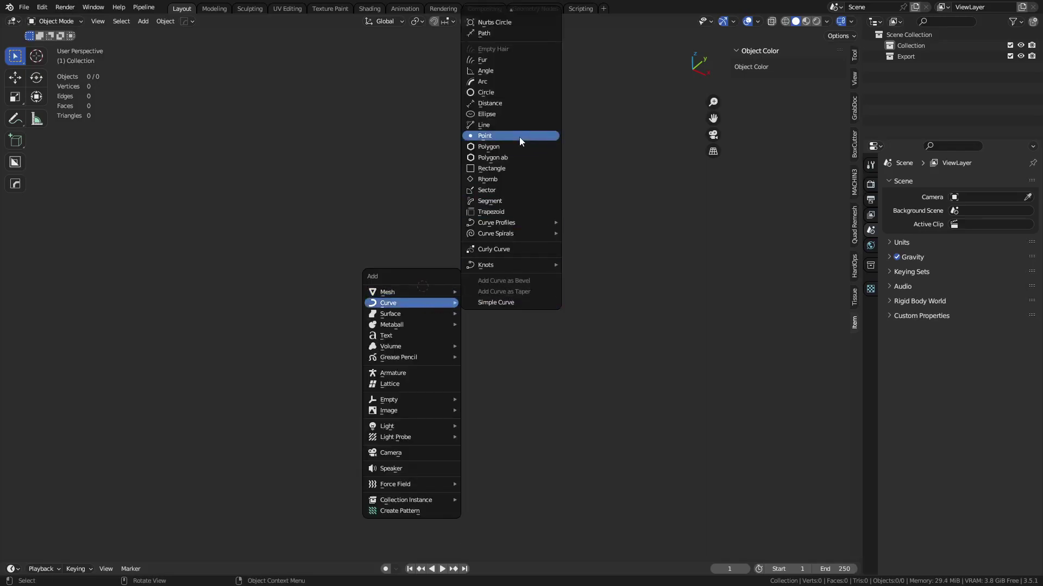
{"action": "mouse_move", "coordinate": [522, 5]}
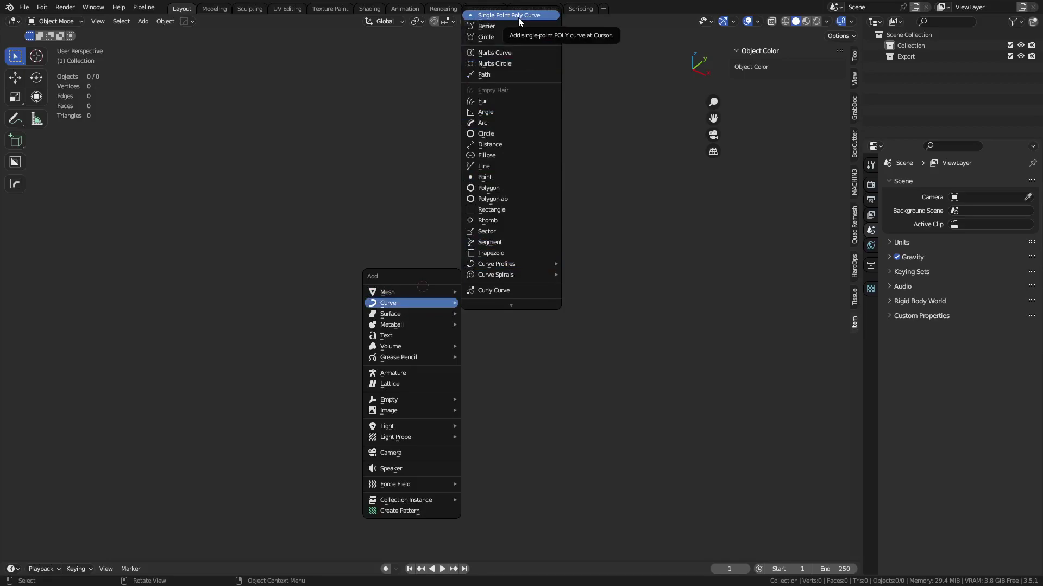
{"action": "left_click", "coordinate": [520, 17]}
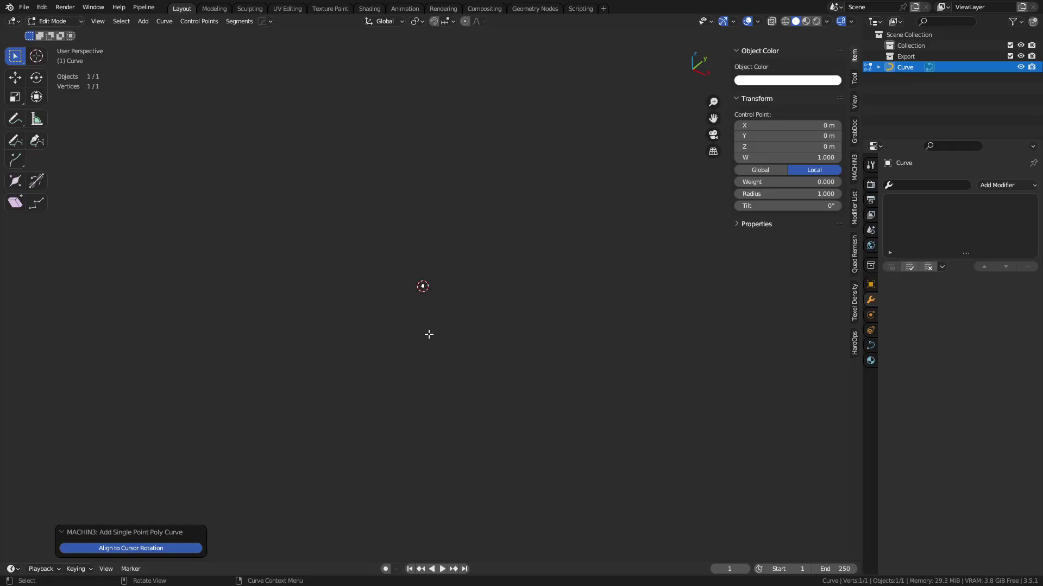
{"action": "key", "text": "g"}
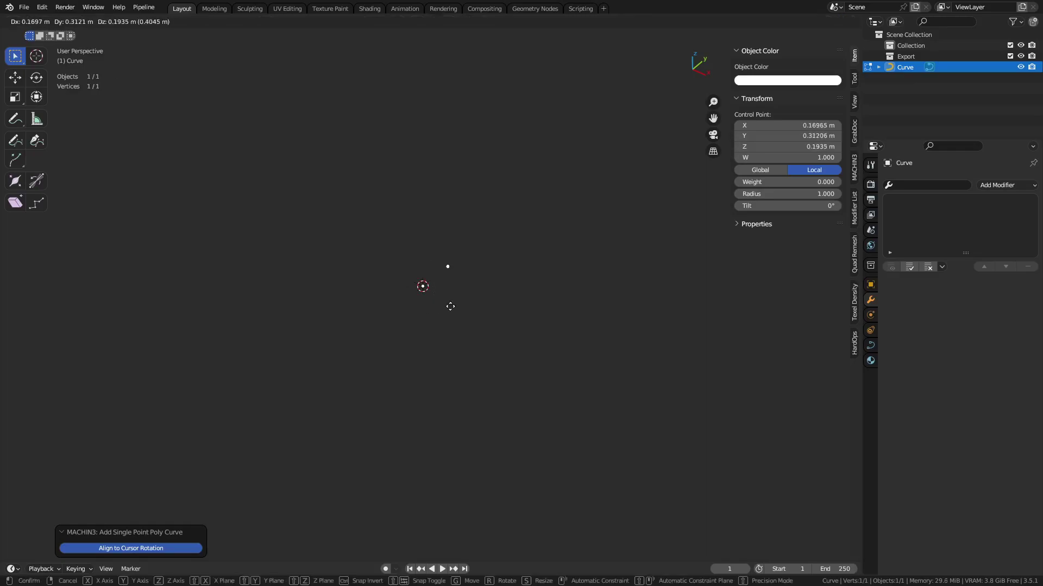
{"action": "key", "text": "Escape"}
Extrude the point about 1.1 m in X, 1.15 m in Y and 0.34 m in Z, and extrude a second segment steeply upward
{"action": "key", "text": "e"}
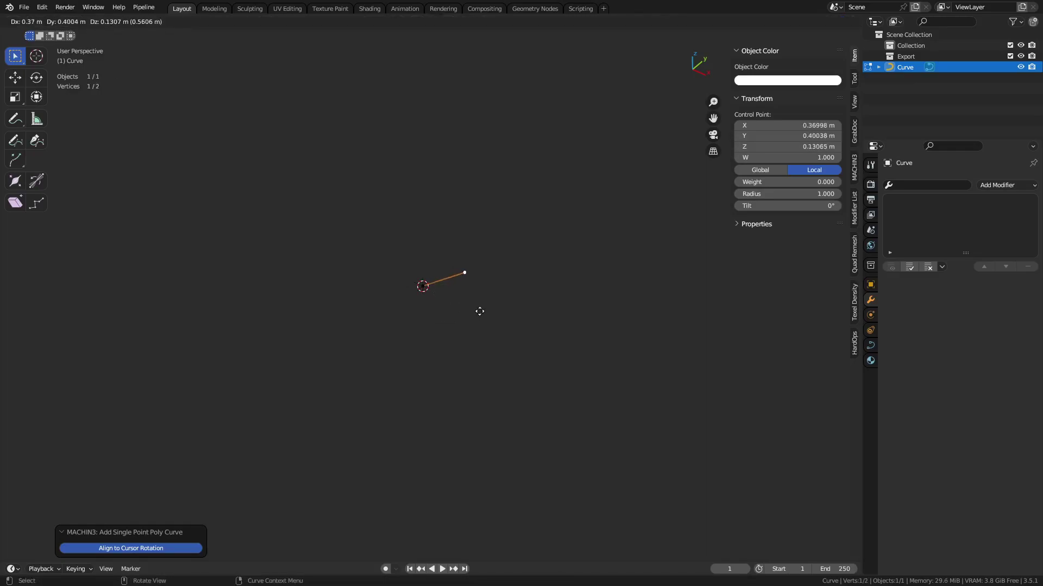
{"action": "left_click", "coordinate": [561, 288]}
{"action": "key", "text": "e"}
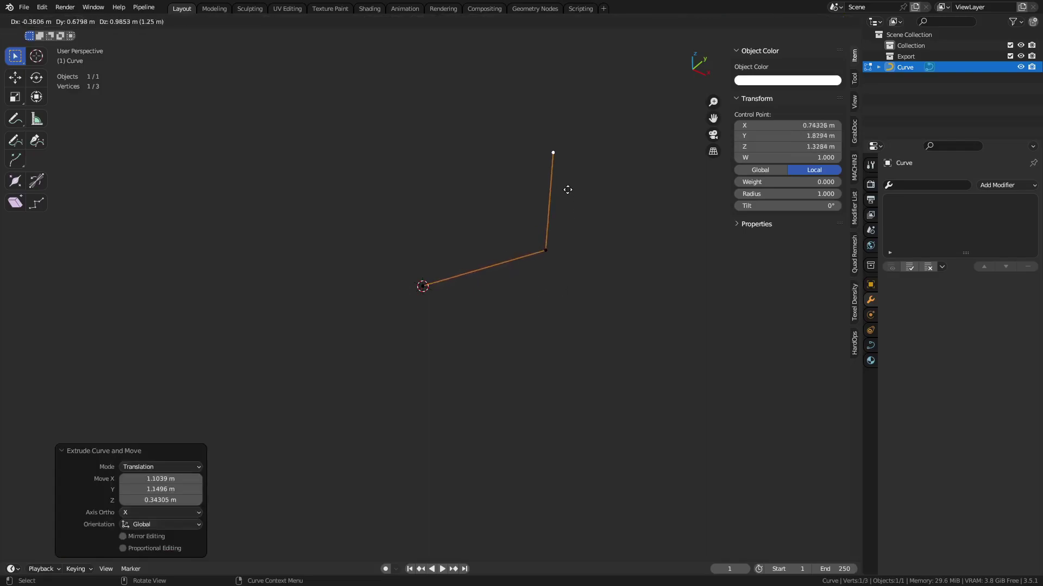
{"action": "left_click", "coordinate": [576, 155]}
Move the curve's middle point by about -0.31 m in X, -0.06 m in Y and 0.04 m in Z
{"action": "middle_click_drag", "start_coordinate": [576, 154], "coordinate": [496, 347]}
{"action": "left_click", "coordinate": [496, 347]}
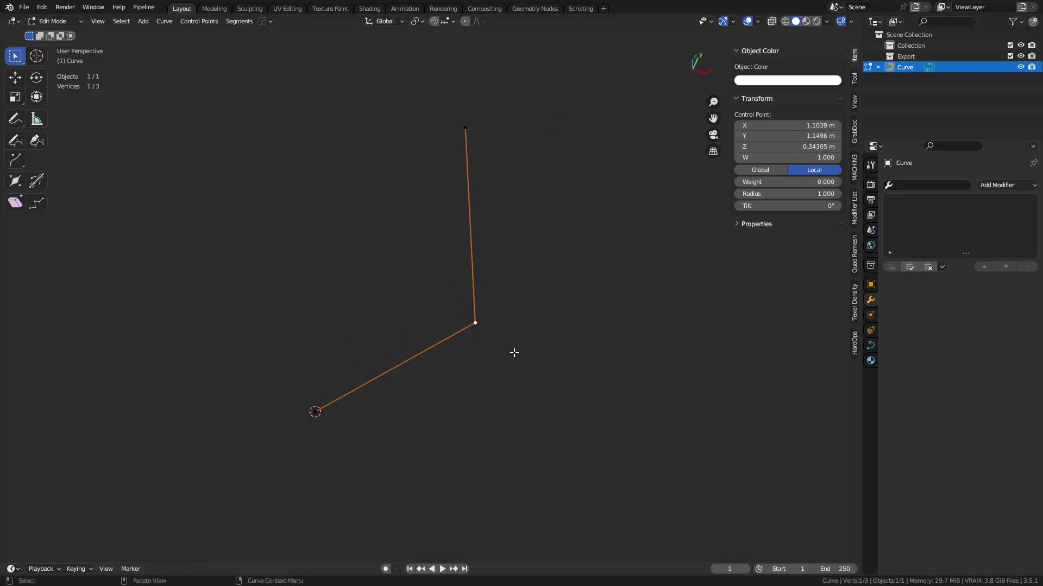
{"action": "key", "text": "g"}
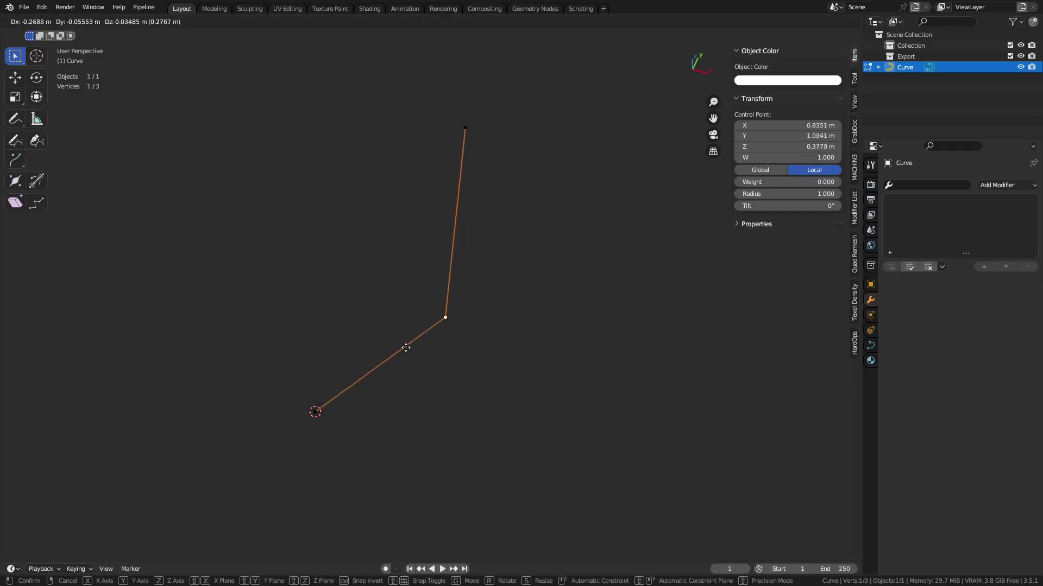
{"action": "left_click", "coordinate": [395, 343]}
Try CURVEmachine's Slide on the curve's middle point along the adjacent segment
{"action": "middle_click_drag", "start_coordinate": [559, 352], "coordinate": [472, 337]}
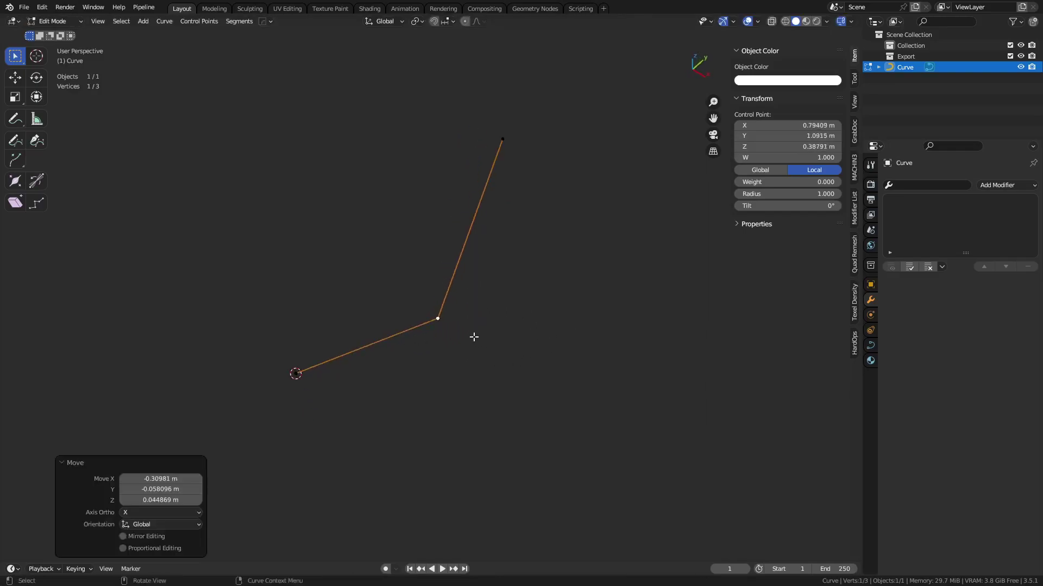
{"action": "left_click", "coordinate": [495, 169], "text": "shift"}
{"action": "left_click", "coordinate": [462, 306]}
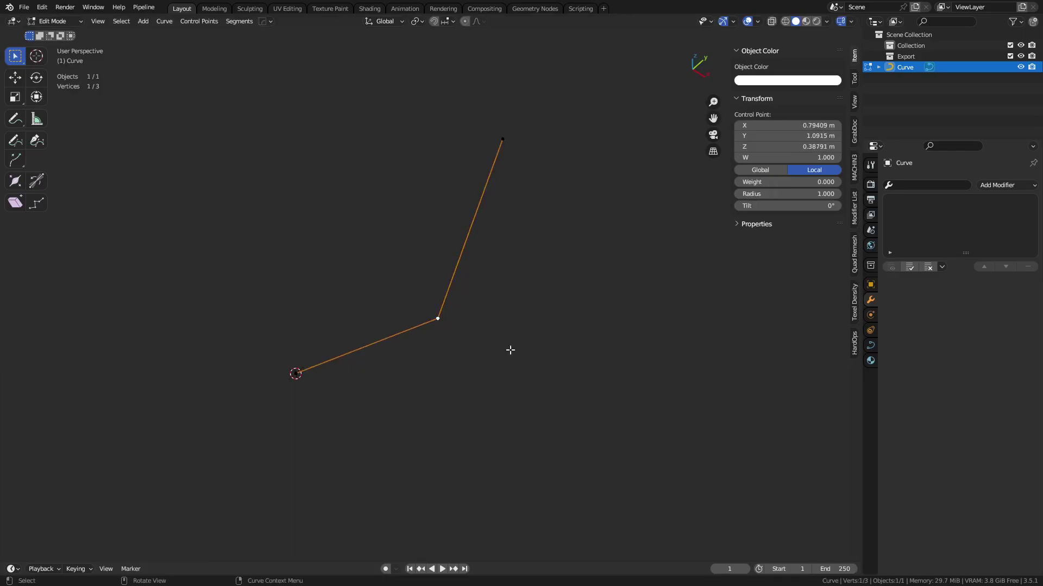
{"action": "right_click", "coordinate": [506, 332]}
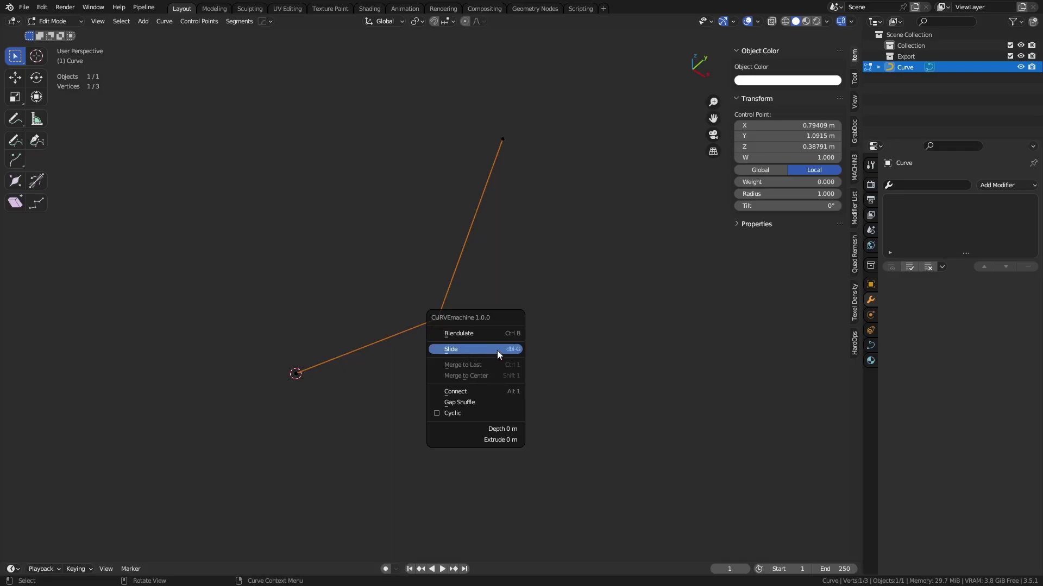
{"action": "left_click", "coordinate": [497, 352]}
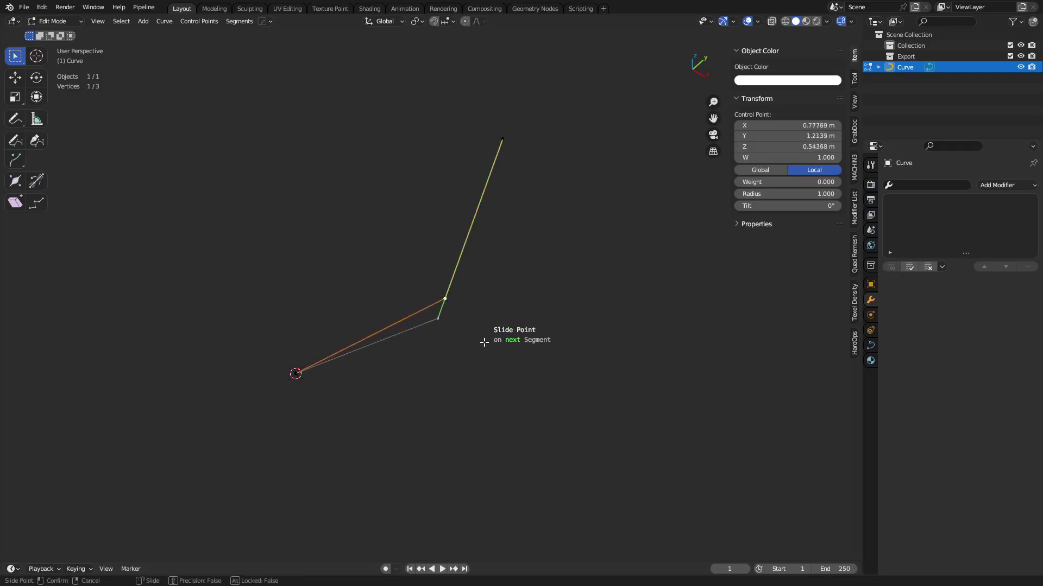
{"action": "right_click", "coordinate": [514, 331]}
Try CURVEmachine's Blendulate on the middle point with 6 segments
{"action": "key", "text": "y"}
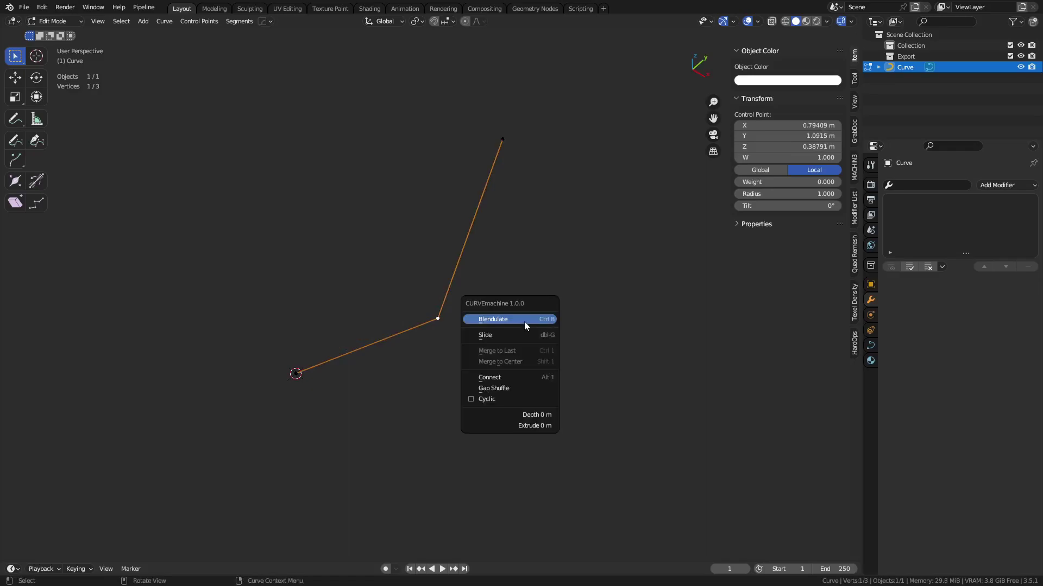
{"action": "left_click", "coordinate": [523, 322]}
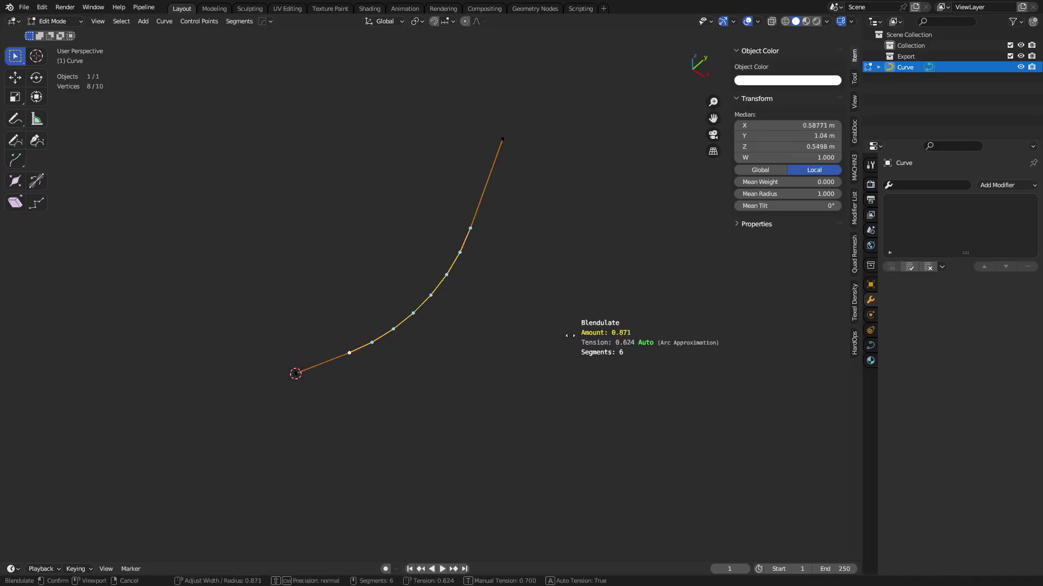
{"action": "right_click", "coordinate": [553, 336]}
{"action": "key", "text": "y"}
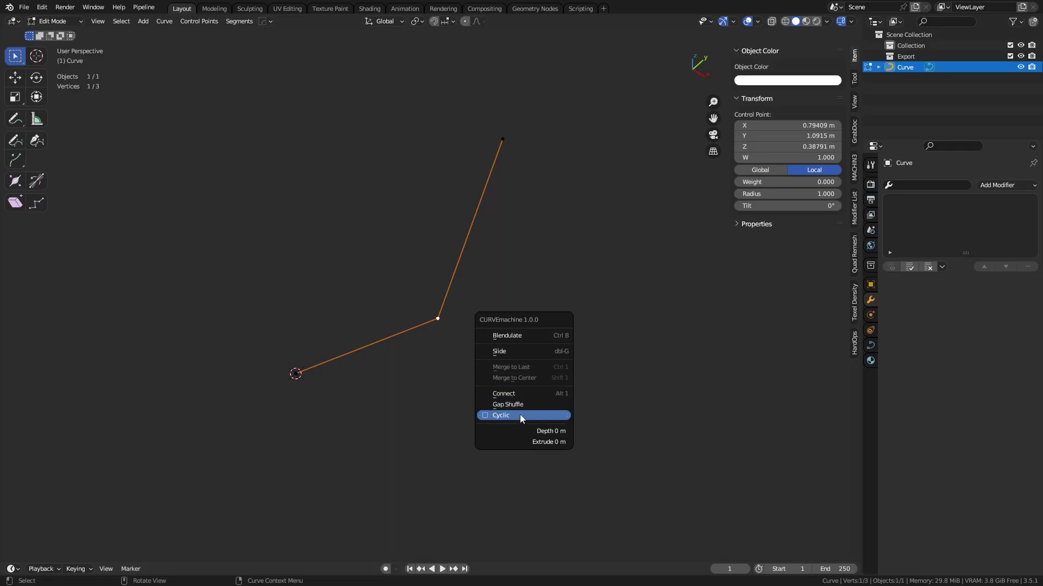
Move both end points of the curve outward to lengthen its two segments
{"action": "middle_click_drag", "start_coordinate": [421, 389], "coordinate": [436, 341]}
{"action": "left_click", "coordinate": [304, 303]}
{"action": "key", "text": "g"}
{"action": "left_click", "coordinate": [189, 308]}
{"action": "left_click", "coordinate": [572, 195]}
{"action": "key", "text": "g"}
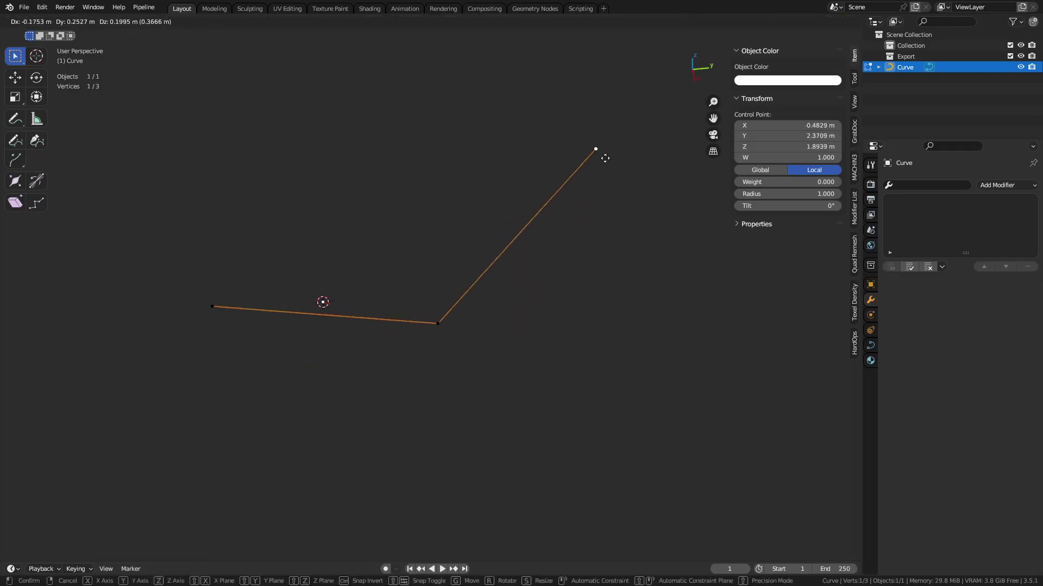
{"action": "left_click", "coordinate": [605, 158]}
Round the curve's middle corner with Blendulate, using 6 segments
{"action": "left_click", "coordinate": [432, 324]}
{"action": "key", "text": "ctrl+b"}
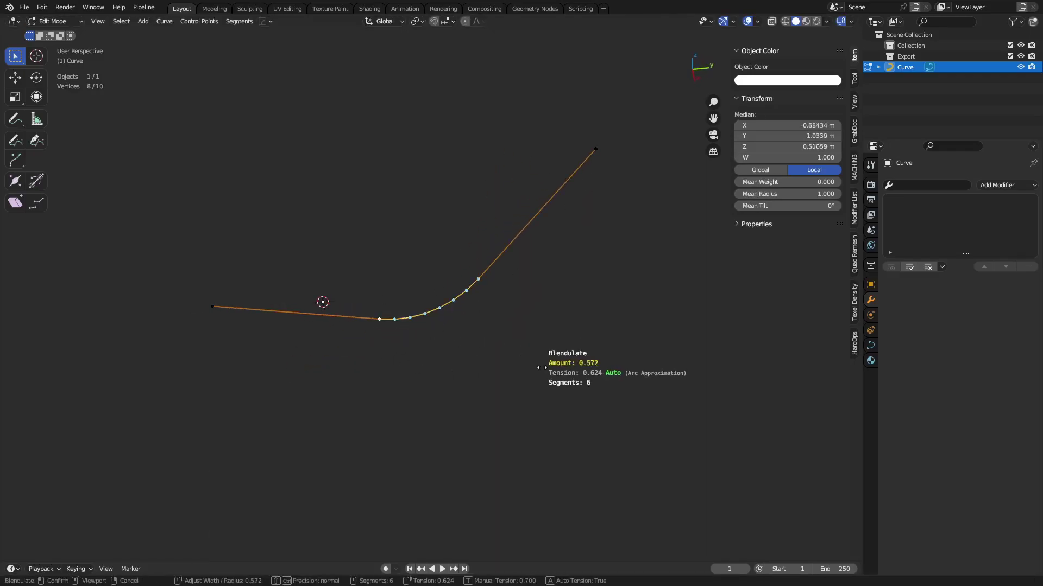
{"action": "left_click", "coordinate": [548, 367]}
Extrude a new segment from the lower end point by about -0.69 m in X, -0.87 m in Y and 0.58 m in Z
{"action": "middle_click_drag", "start_coordinate": [520, 357], "coordinate": [529, 378], "text": "shift"}
{"action": "left_click", "coordinate": [223, 329]}
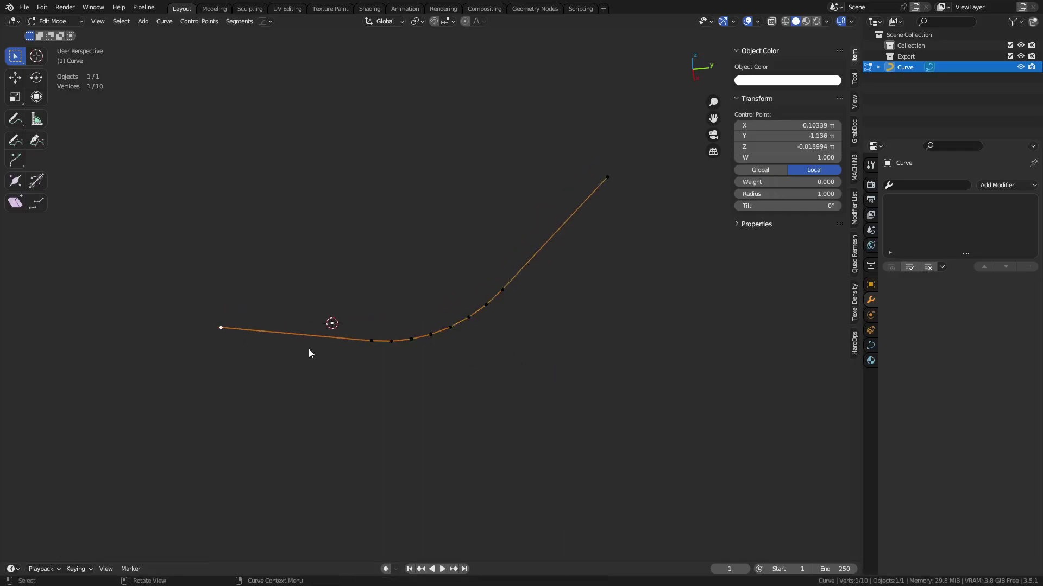
{"action": "key", "text": "e"}
{"action": "left_click", "coordinate": [242, 308]}
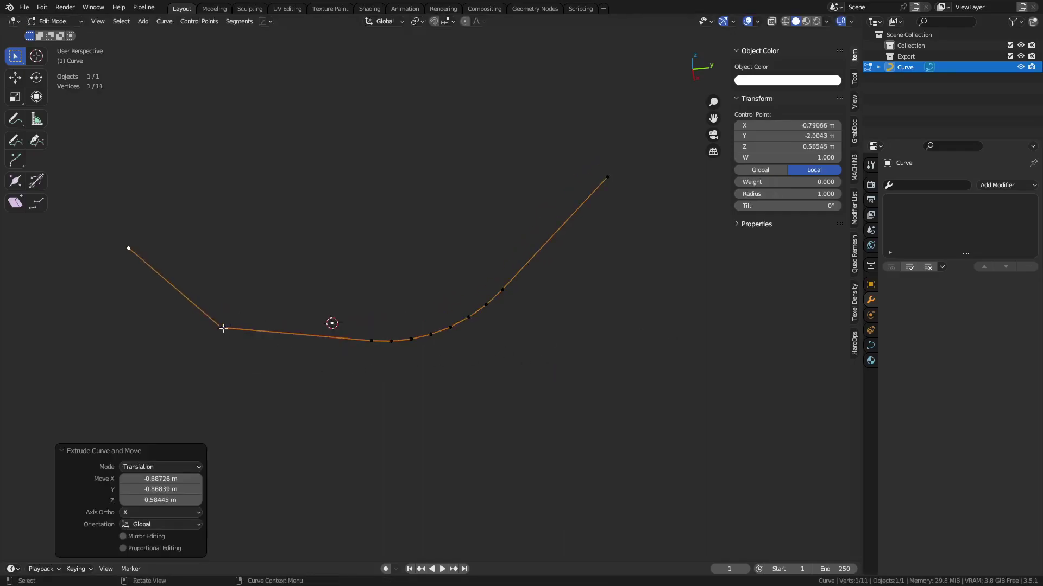
Round the corner where the new segment joins with Blendulate, using an amount of about 0.65 and 3 segments
{"action": "left_click", "coordinate": [224, 328]}
{"action": "key", "text": "y"}
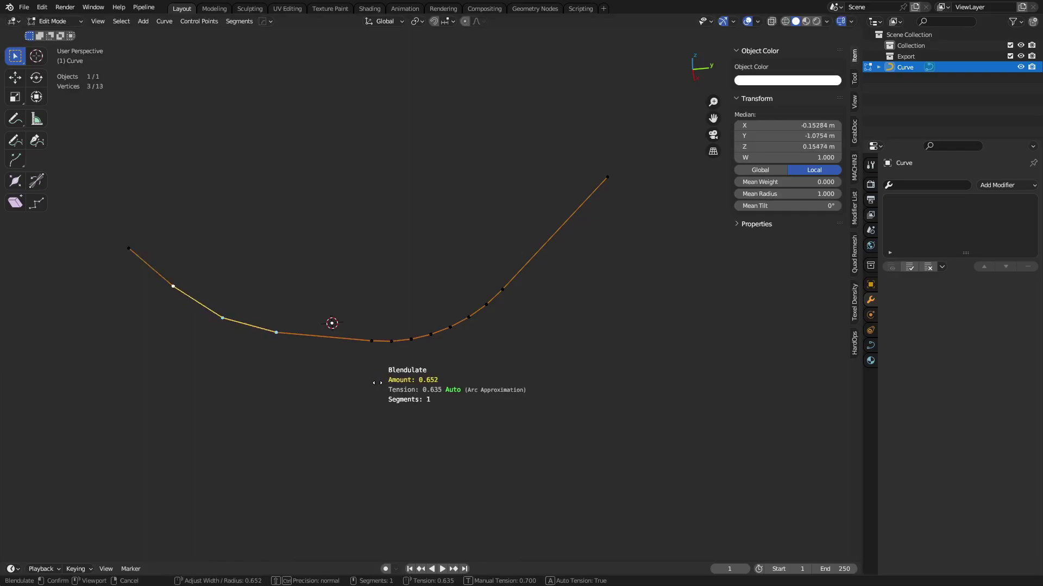
{"action": "scroll", "coordinate": [377, 383], "scroll_direction": "up", "scroll_amount": 2}
{"action": "left_click", "coordinate": [377, 383]}
Close the curve between its two end points by making it cyclic, with no points selected
{"action": "left_click", "coordinate": [607, 195]}
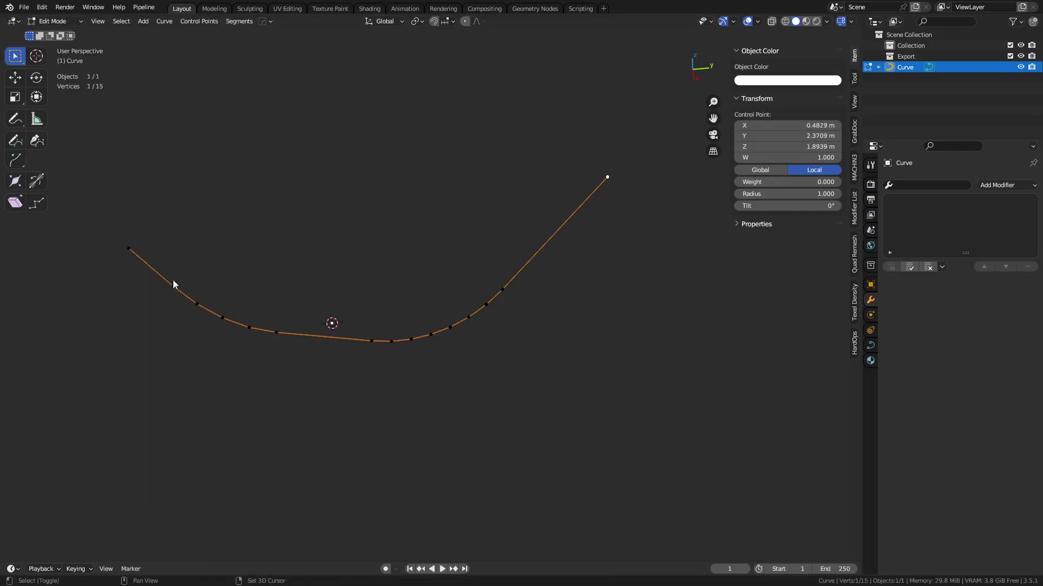
{"action": "key", "text": "a"}
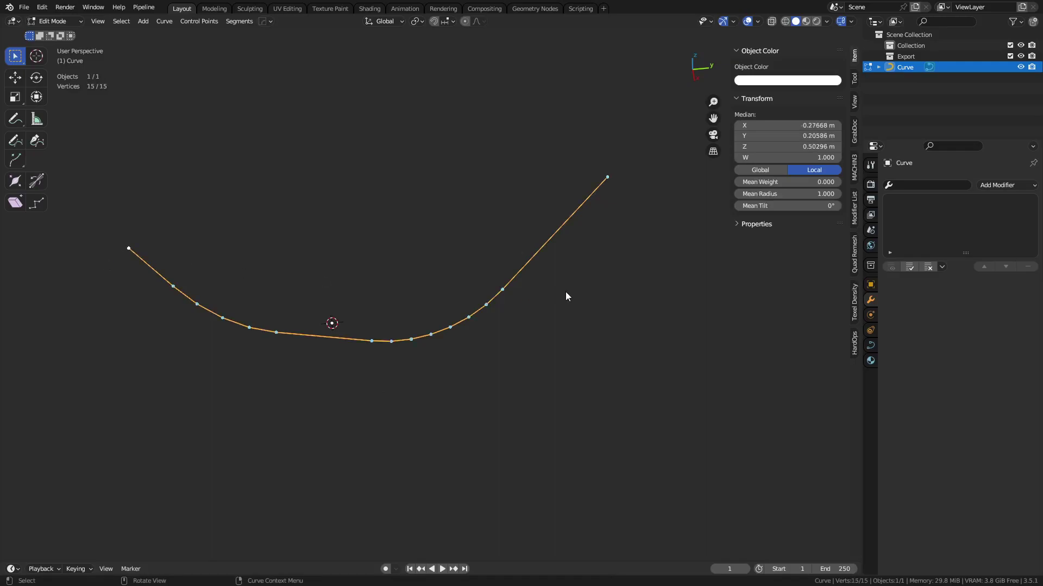
{"action": "key", "text": "alt+a"}
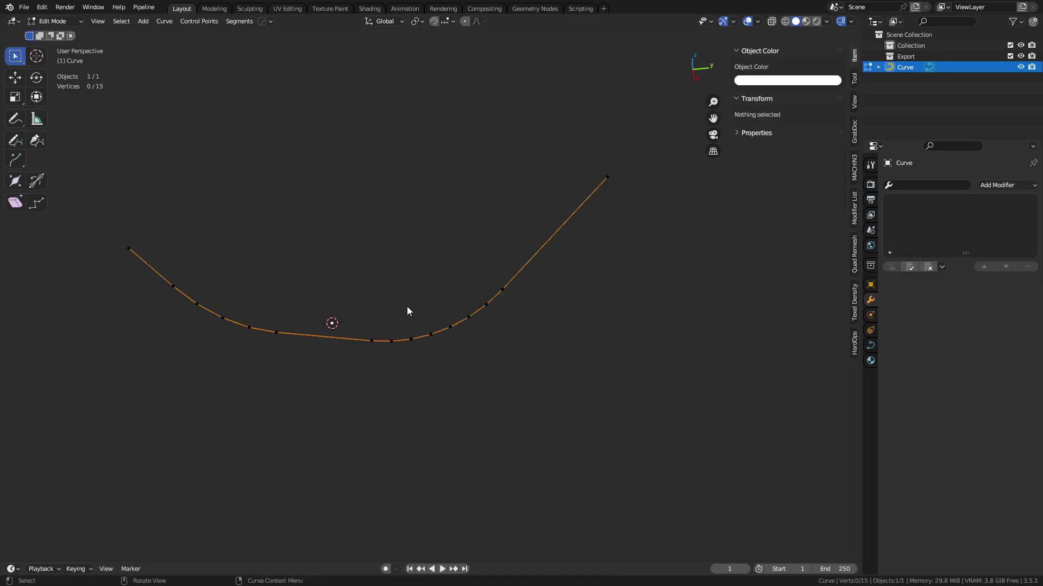
{"action": "key", "text": "y"}
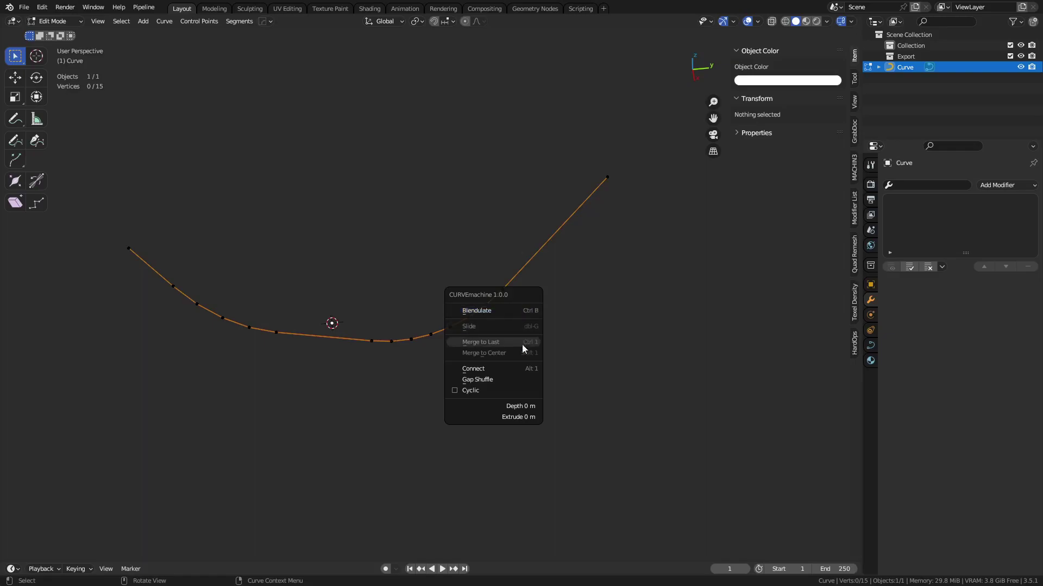
{"action": "left_click", "coordinate": [497, 390]}
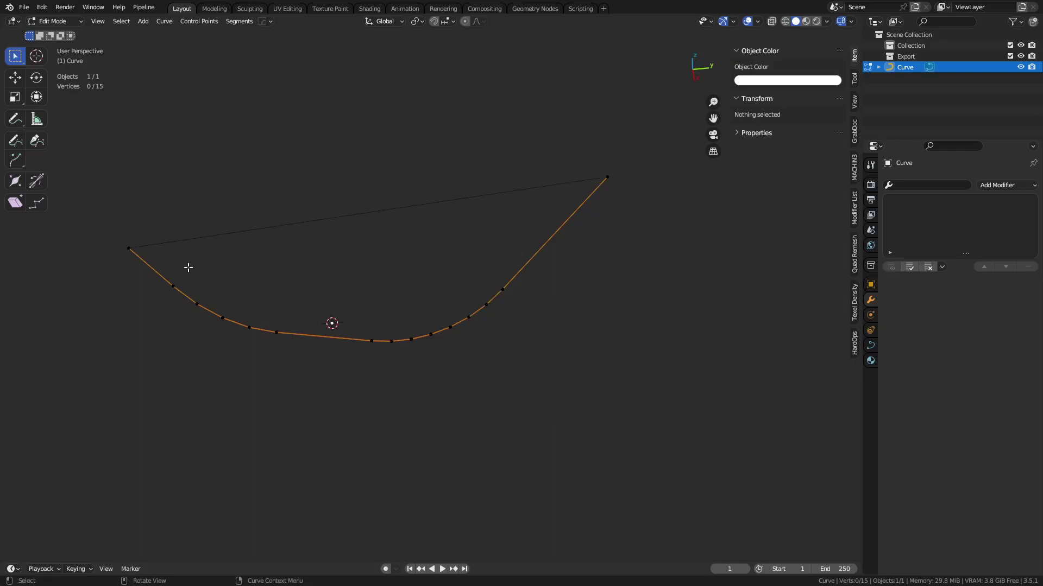
Use Gap Shuffle to move the cyclic curve's gap from the long upper segment to the straight segment at its bottom
{"action": "left_click", "coordinate": [128, 249]}
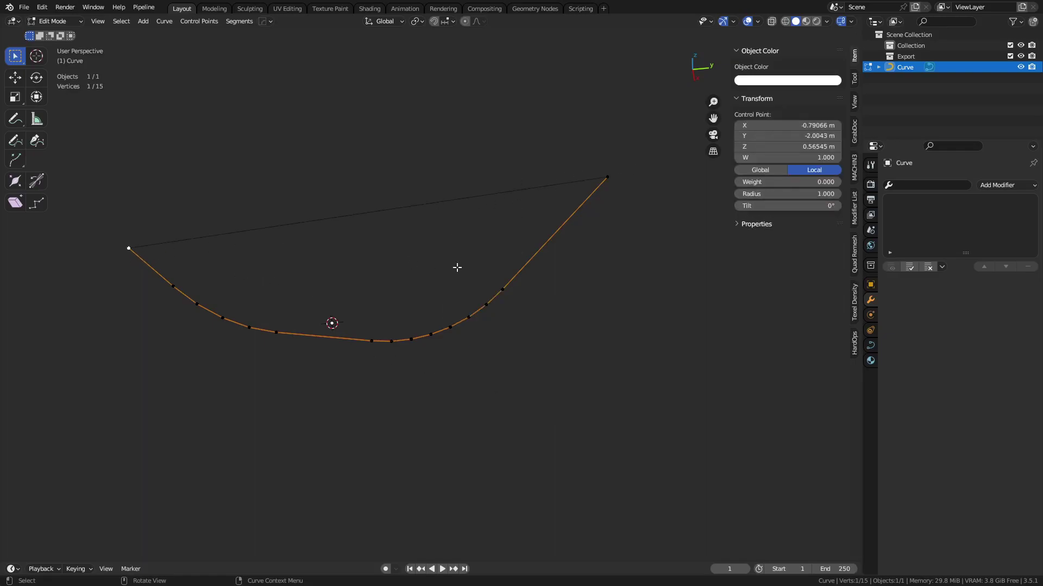
{"action": "left_click", "coordinate": [596, 174]}
{"action": "left_click", "coordinate": [129, 249], "text": "shift"}
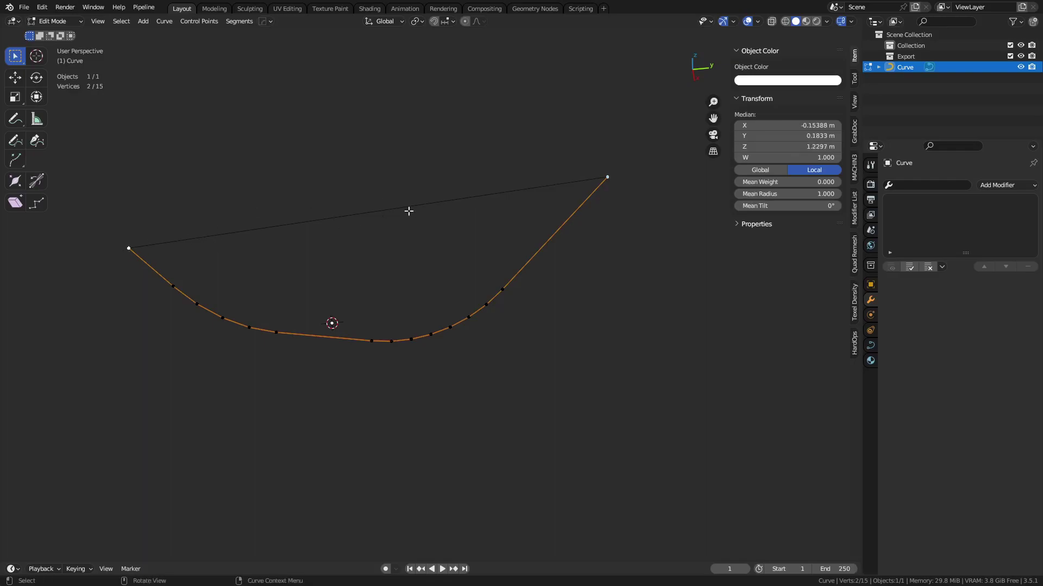
{"action": "left_click", "coordinate": [608, 177]}
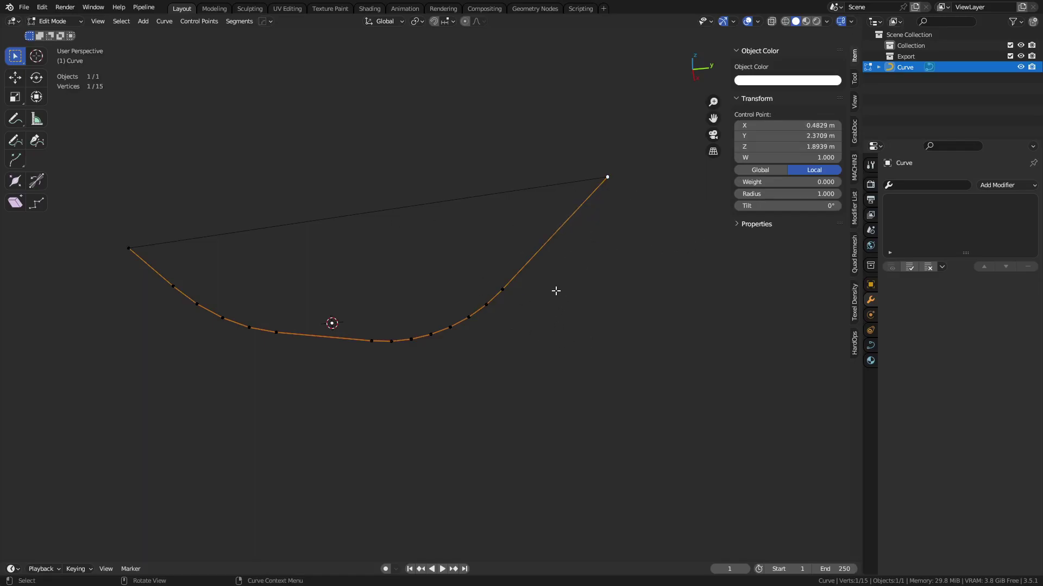
{"action": "key", "text": "y"}
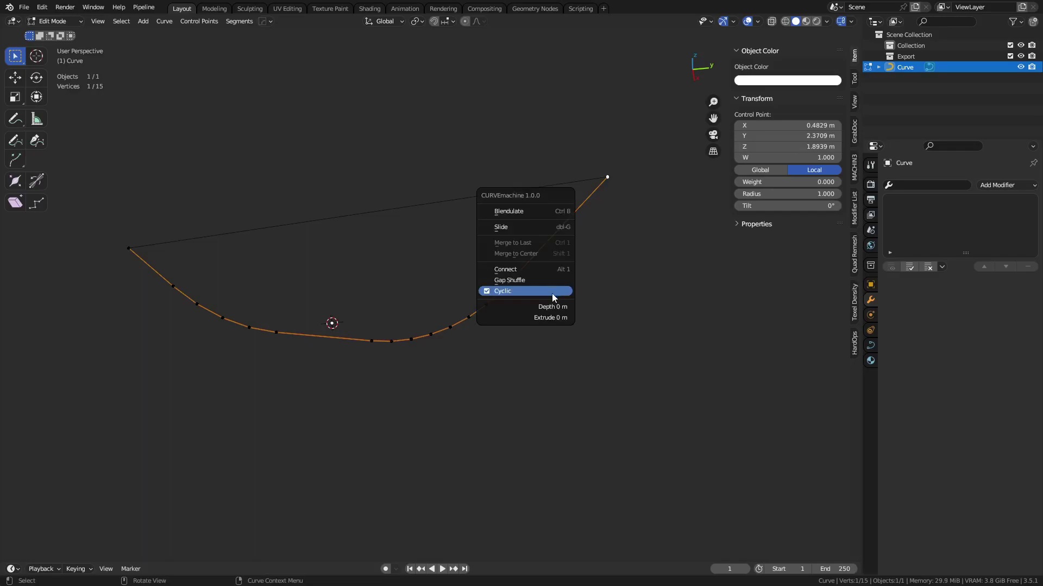
{"action": "left_click", "coordinate": [519, 280]}
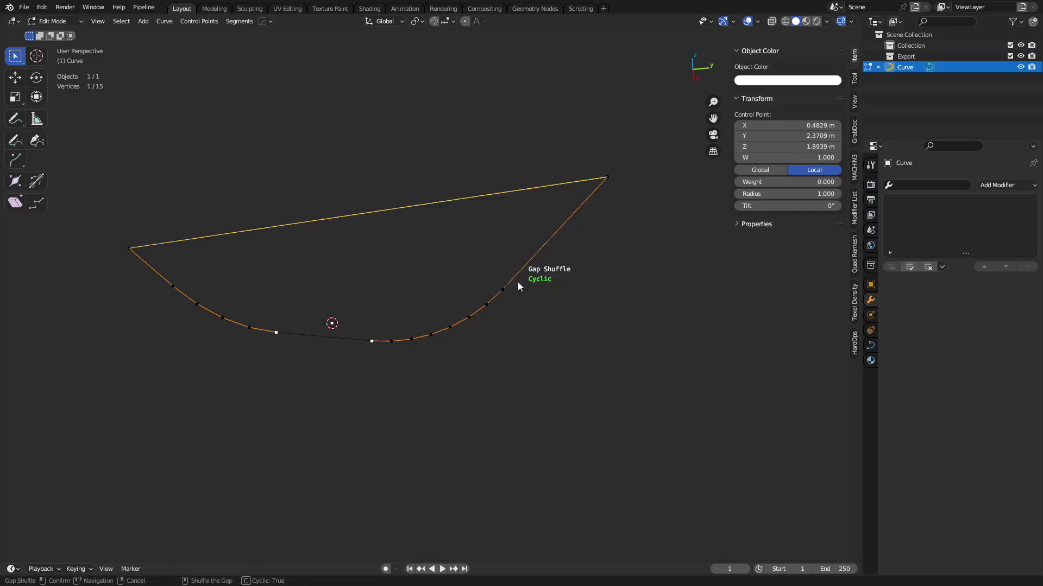
{"action": "scroll", "coordinate": [519, 286], "scroll_direction": "down", "scroll_amount": 5}
{"action": "scroll", "coordinate": [516, 282], "scroll_direction": "up", "scroll_amount": 3}
{"action": "scroll", "coordinate": [517, 282], "scroll_direction": "down", "scroll_amount": 4}
{"action": "scroll", "coordinate": [517, 281], "scroll_direction": "up", "scroll_amount": 5}
{"action": "left_click", "coordinate": [518, 282]}
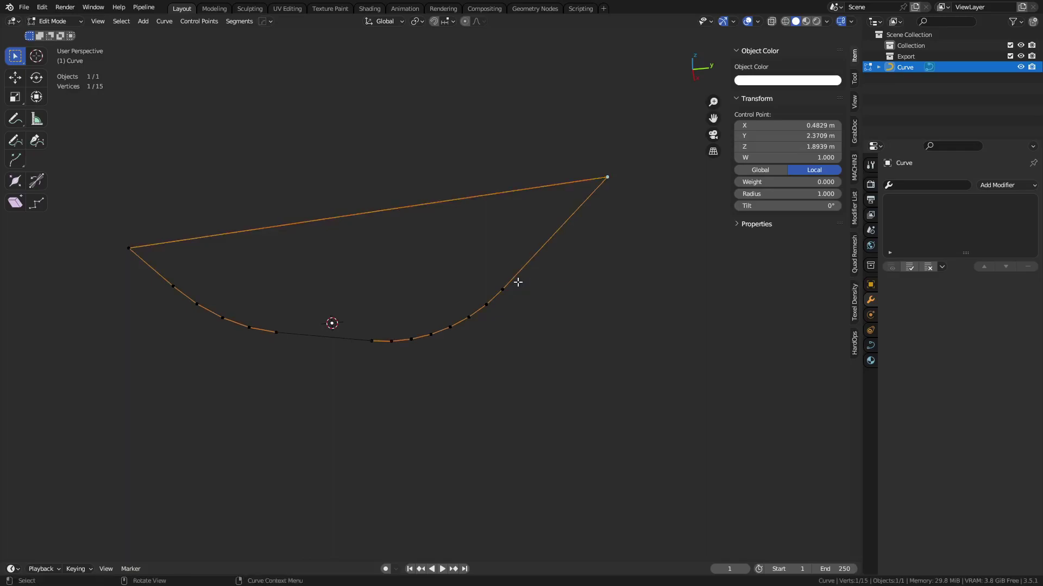
{"action": "left_click", "coordinate": [126, 254]}
{"action": "left_click", "coordinate": [594, 173], "text": "shift"}
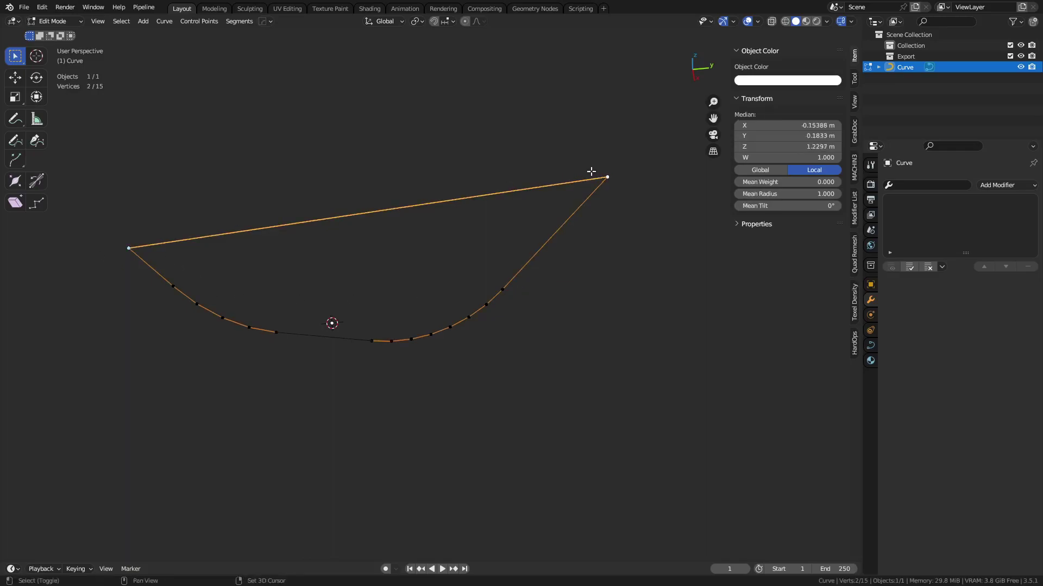
{"action": "key", "text": "ctrl+b"}
{"action": "right_click", "coordinate": [625, 263]}
Round the curve's sharp upper-right corner with Blendulate, using an amount of about 0.75 and 3 segments
{"action": "left_click", "coordinate": [594, 187]}
{"action": "key", "text": "ctrl+b"}
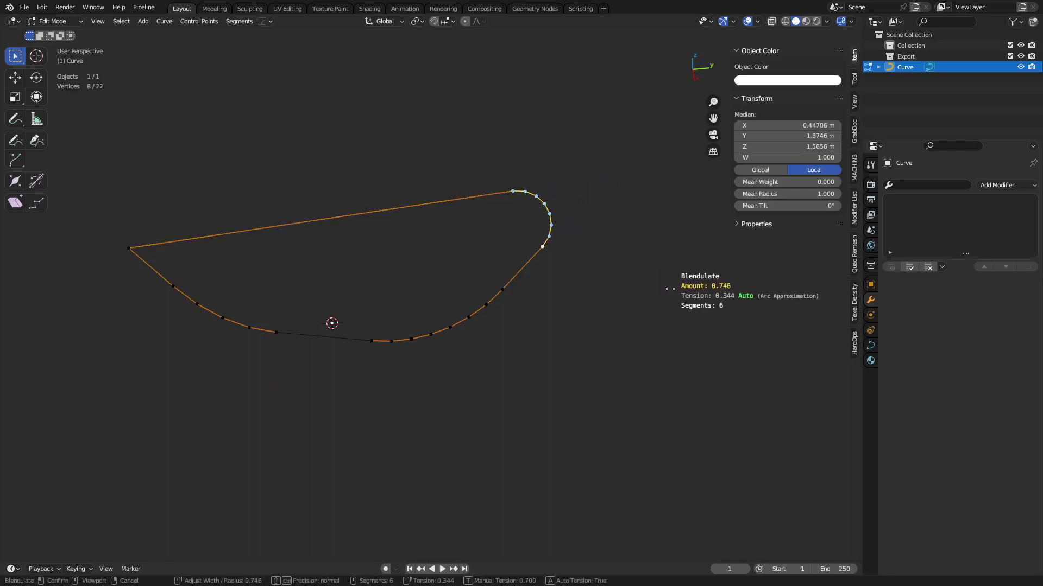
{"action": "scroll", "coordinate": [670, 289], "scroll_direction": "down", "scroll_amount": 3}
{"action": "left_click", "coordinate": [669, 289]}
Round the curve's remaining sharp left corner with Blendulate, using an amount of about 0.43 and 6 segments
{"action": "left_click", "coordinate": [129, 248]}
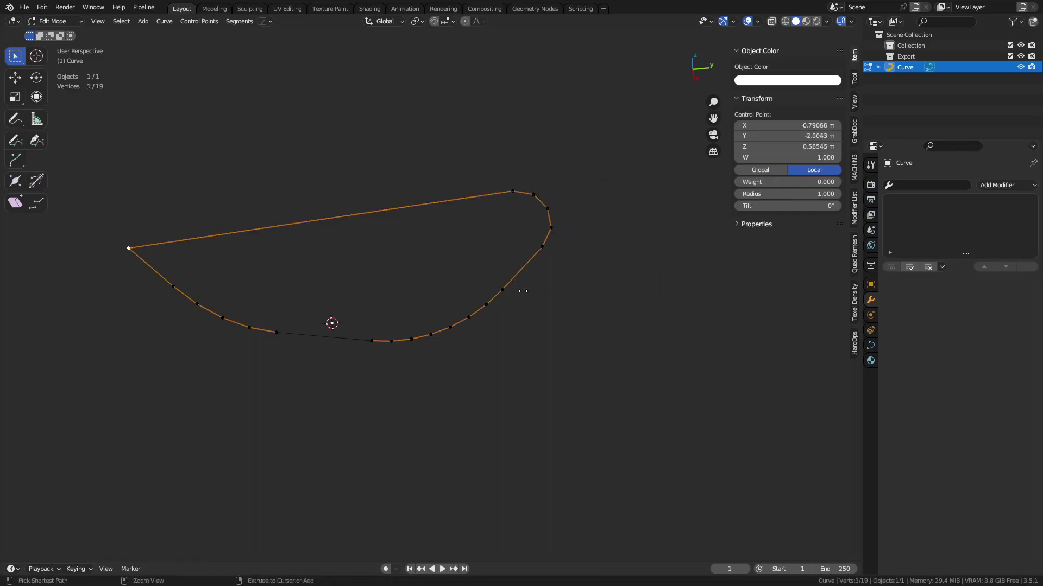
{"action": "key", "text": "ctrl+b"}
{"action": "left_click", "coordinate": [503, 301]}
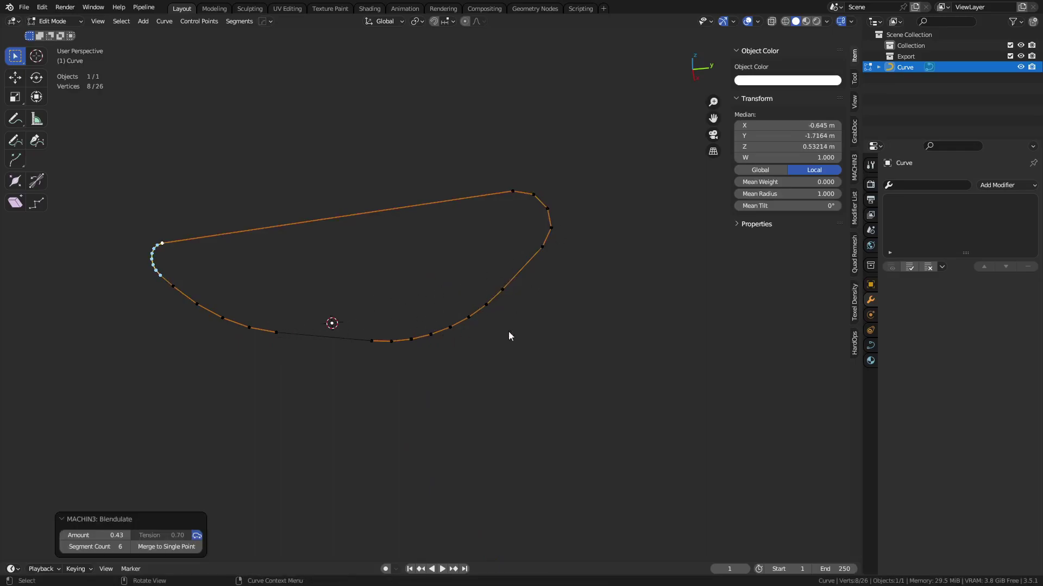
Use Gap Shuffle on outlier segments to move the gap to the slanted segment at the curve's right side
{"action": "right_click", "coordinate": [554, 323]}
{"action": "left_click", "coordinate": [555, 323]}
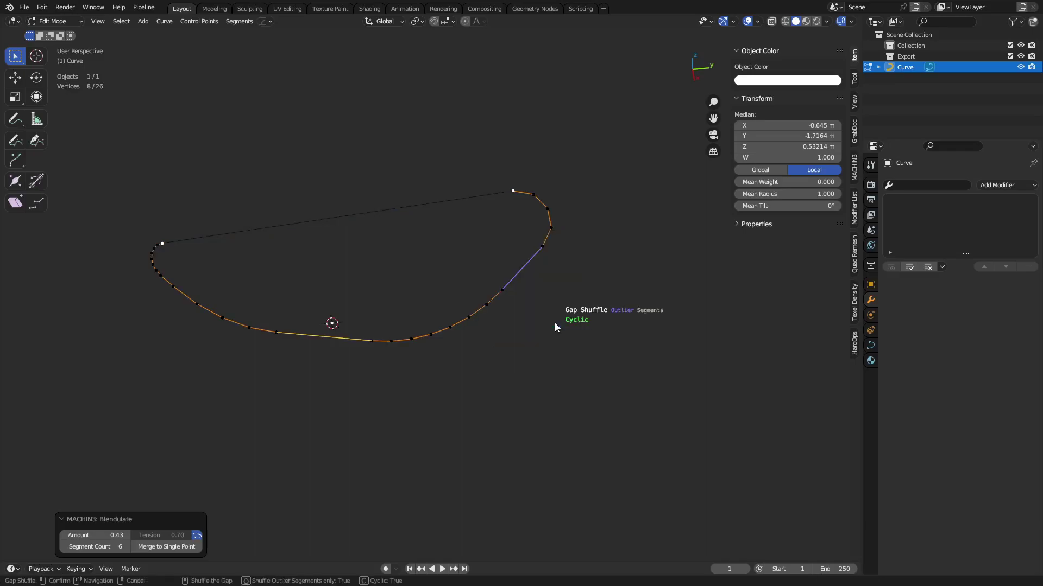
{"action": "scroll", "coordinate": [555, 322], "scroll_direction": "down", "scroll_amount": 1}
{"action": "scroll", "coordinate": [555, 323], "scroll_direction": "up", "scroll_amount": 1}
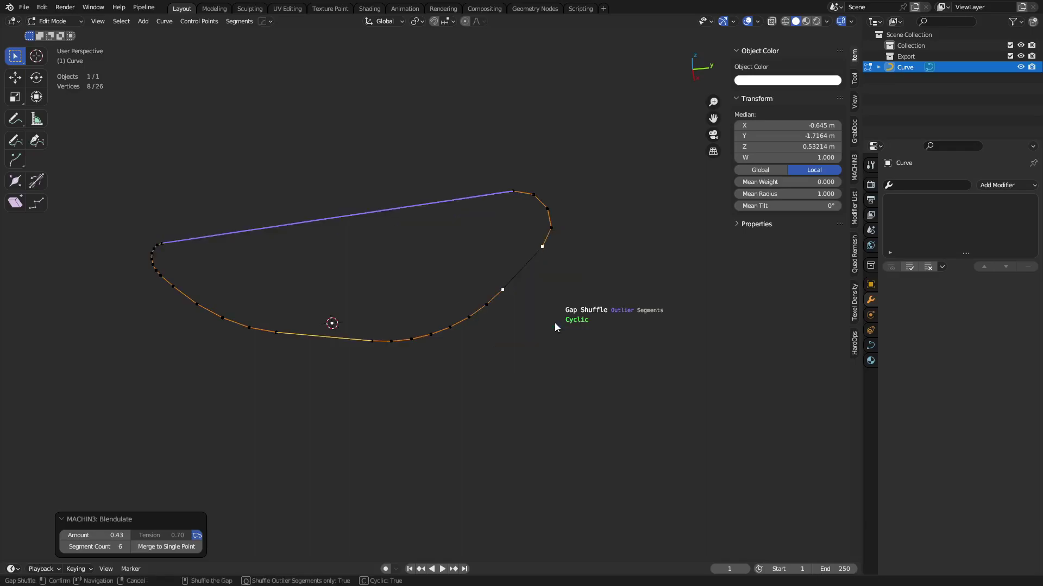
{"action": "scroll", "coordinate": [555, 323], "scroll_direction": "down", "scroll_amount": 1}
{"action": "scroll", "coordinate": [555, 322], "scroll_direction": "up", "scroll_amount": 1}
{"action": "left_click", "coordinate": [555, 323]}
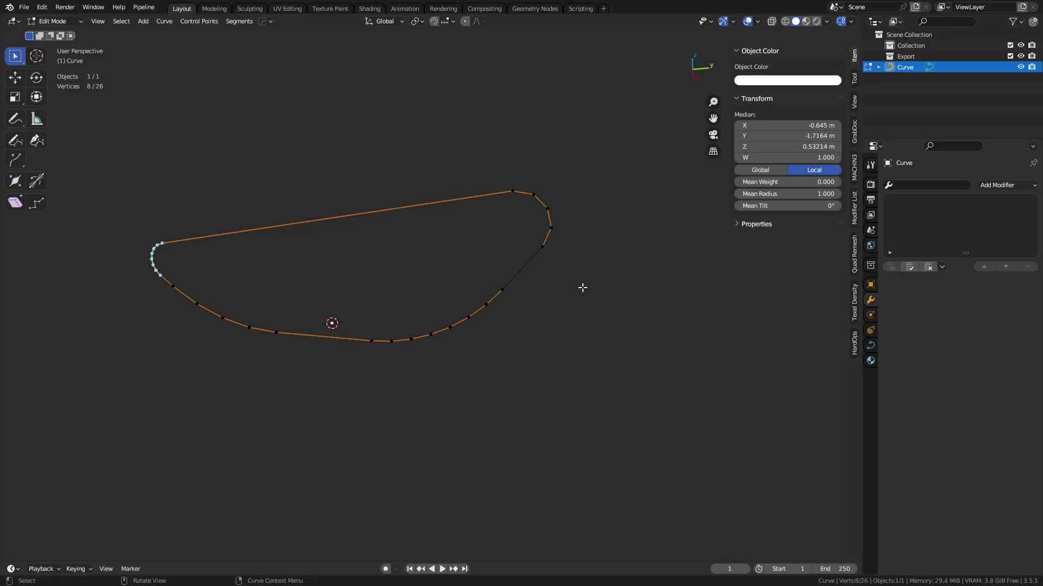
Delete the two points at the ends of the long upper segment and make the curve non-cyclic
{"action": "left_click", "coordinate": [574, 311]}
{"action": "right_click", "coordinate": [540, 311]}
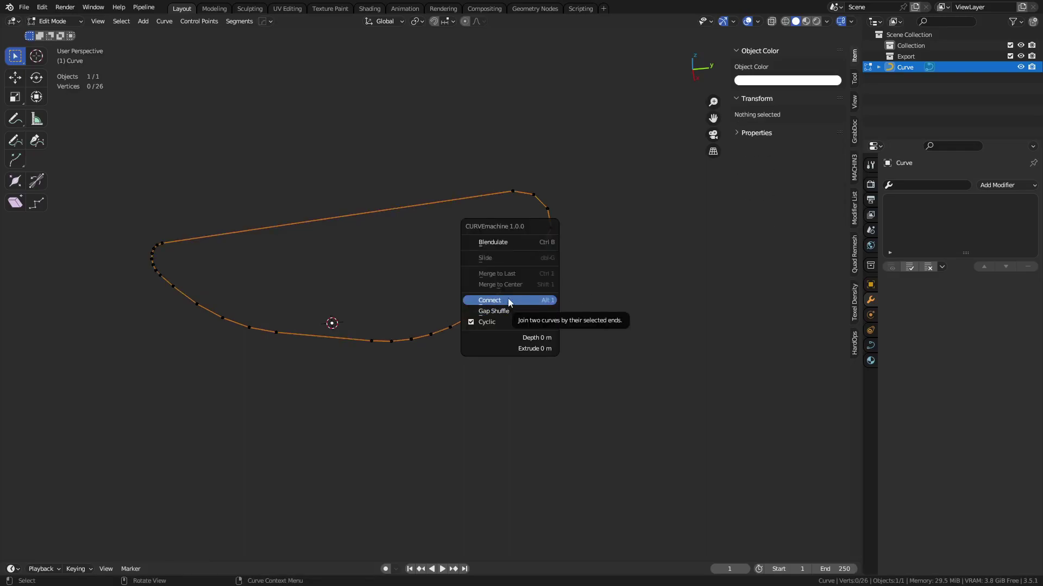
{"action": "left_click", "coordinate": [512, 191]}
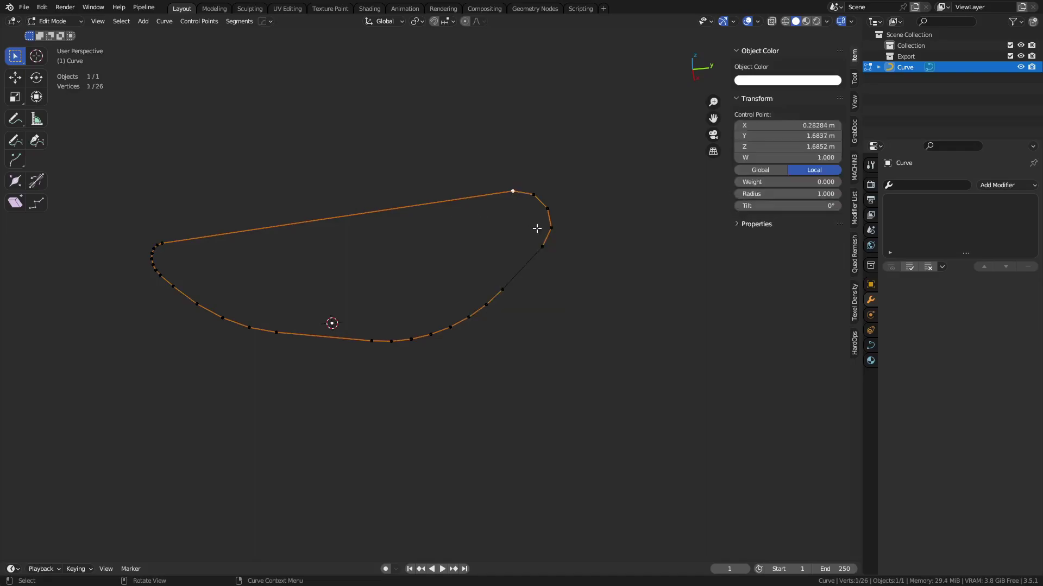
{"action": "left_click", "coordinate": [150, 240], "text": "shift"}
{"action": "key", "text": "x"}
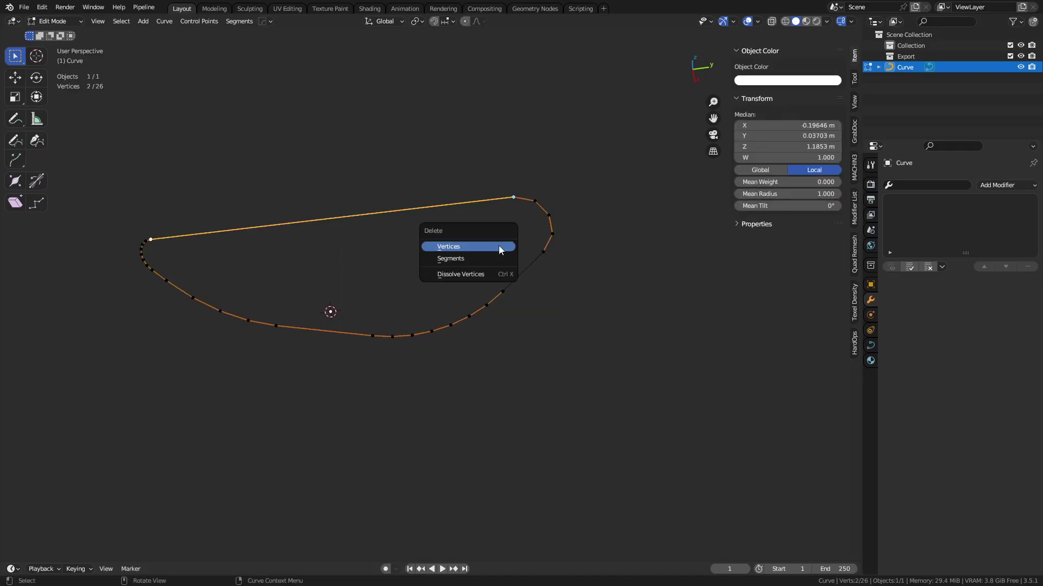
{"action": "left_click", "coordinate": [498, 247]}
{"action": "key", "text": "y"}
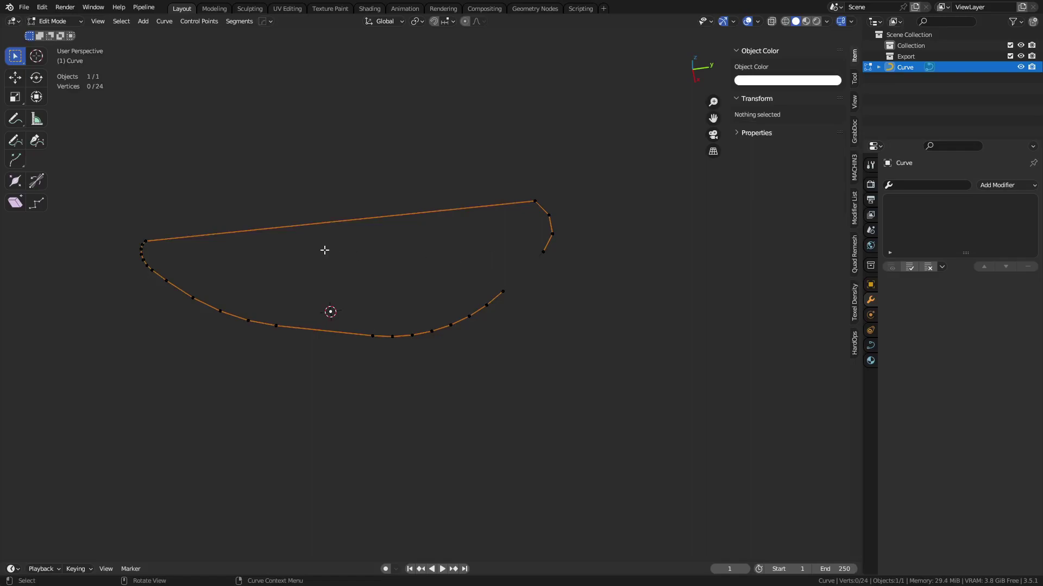
Duplicate the lower arc's open end point by about 0.48 m in X, 0.67 m in Y and -0.25 m in Z, then extrude two segments from it
{"action": "key", "text": "a"}
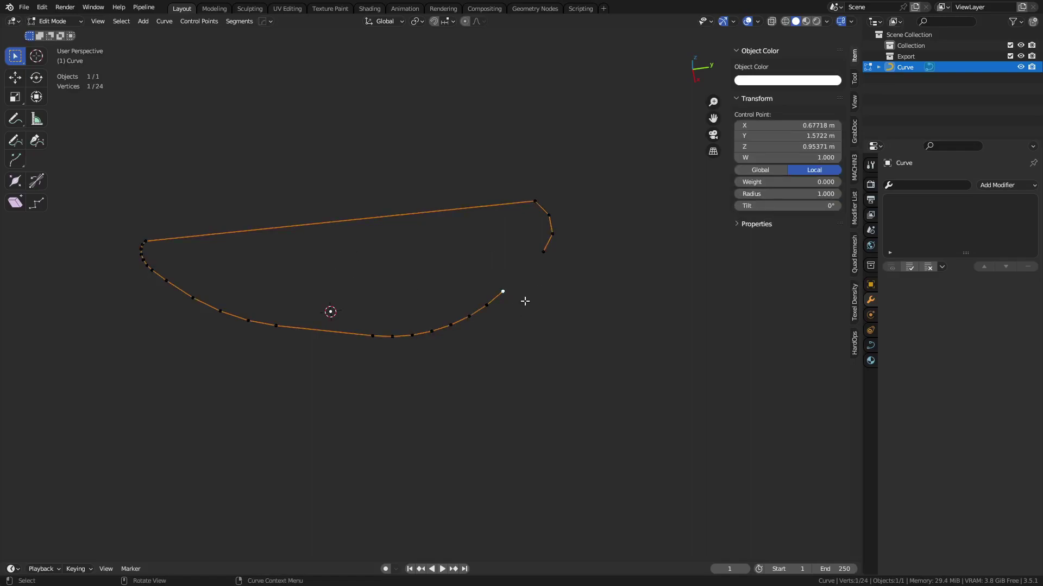
{"action": "middle_click_drag", "start_coordinate": [498, 354], "coordinate": [468, 335], "text": "shift"}
{"action": "key", "text": "shift+d"}
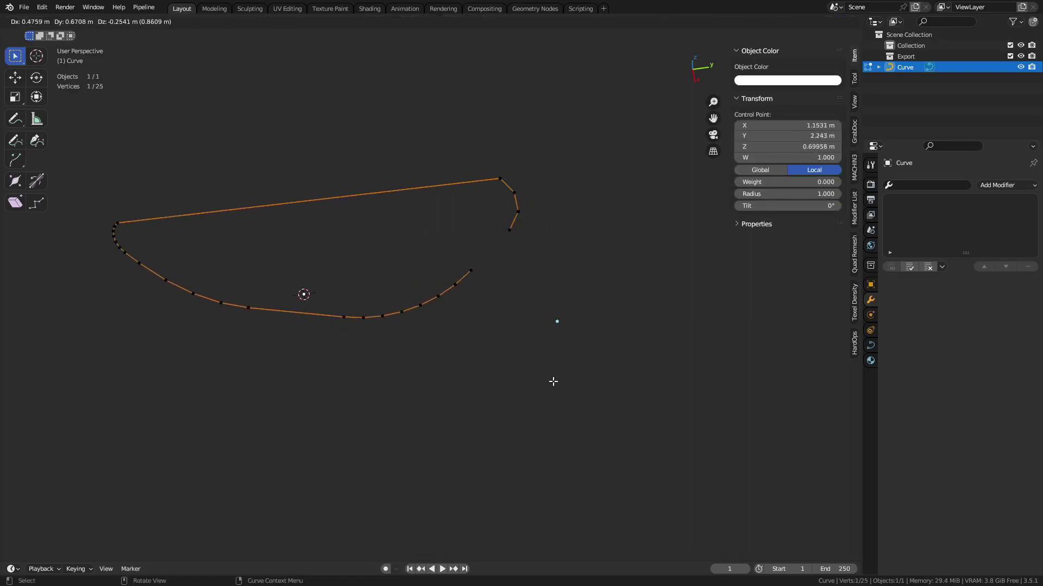
{"action": "left_click", "coordinate": [552, 382]}
{"action": "key", "text": "e"}
{"action": "left_click", "coordinate": [691, 394]}
{"action": "key", "text": "e"}
{"action": "left_click", "coordinate": [847, 354]}
Connect the first point of the separate curve to the open end of the lower arc with CURVEmachine's Connect
{"action": "left_click", "coordinate": [559, 321]}
{"action": "left_click", "coordinate": [474, 270], "text": "shift"}
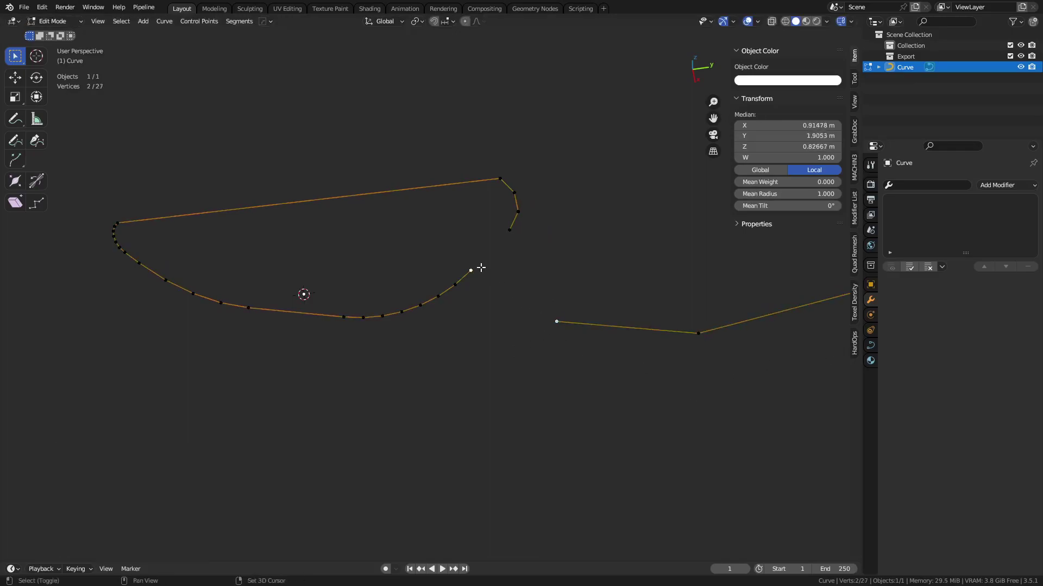
{"action": "key", "text": "y"}
{"action": "left_click", "coordinate": [607, 291]}
Round the corner at the added curve's first point with Blendulate, using 6 segments
{"action": "left_click", "coordinate": [562, 299]}
{"action": "middle_click_drag", "start_coordinate": [563, 301], "coordinate": [595, 298]}
{"action": "key", "text": "ctrl+b"}
{"action": "left_click", "coordinate": [601, 304]}
Select the whole rounded arc before the connection and rework it with Blendulate, using 5 segments
{"action": "middle_click_drag", "start_coordinate": [494, 304], "coordinate": [506, 262]}
{"action": "left_click", "coordinate": [499, 247]}
{"action": "left_click", "coordinate": [437, 304], "text": "ctrl"}
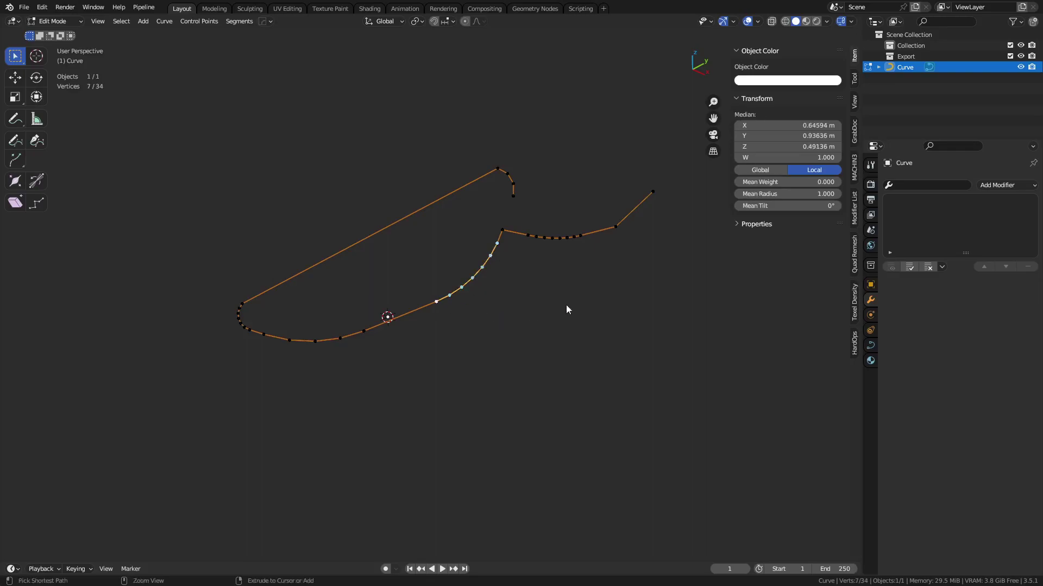
{"action": "key", "text": "ctrl+b"}
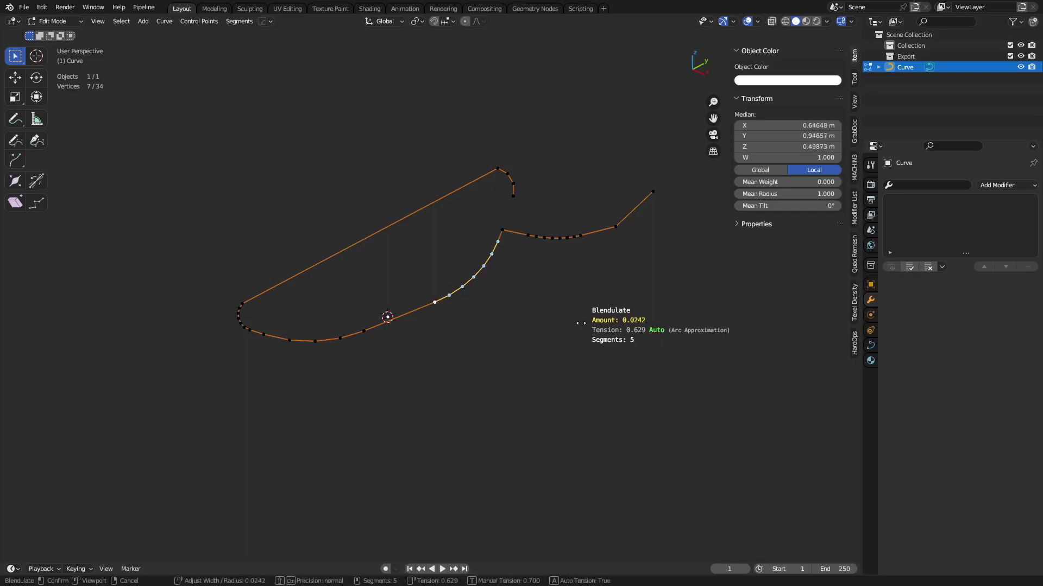
{"action": "scroll", "coordinate": [579, 323], "scroll_direction": "up", "scroll_amount": 1}
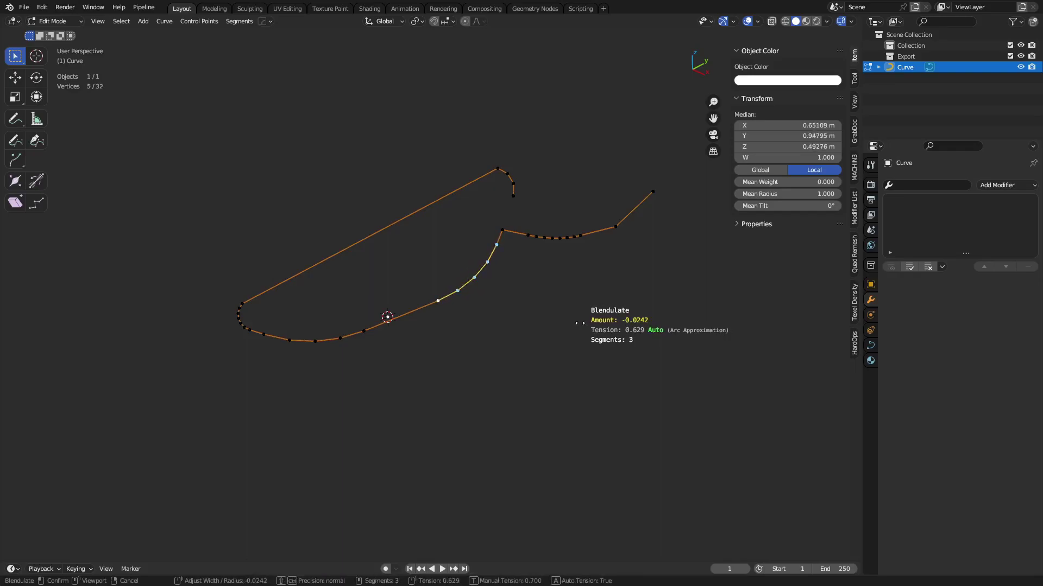
{"action": "left_click", "coordinate": [579, 323]}
Select the rounded arc on the added part and reduce it to 3 segments with Blendulate, leaving the amount at 0
{"action": "left_click", "coordinate": [528, 235]}
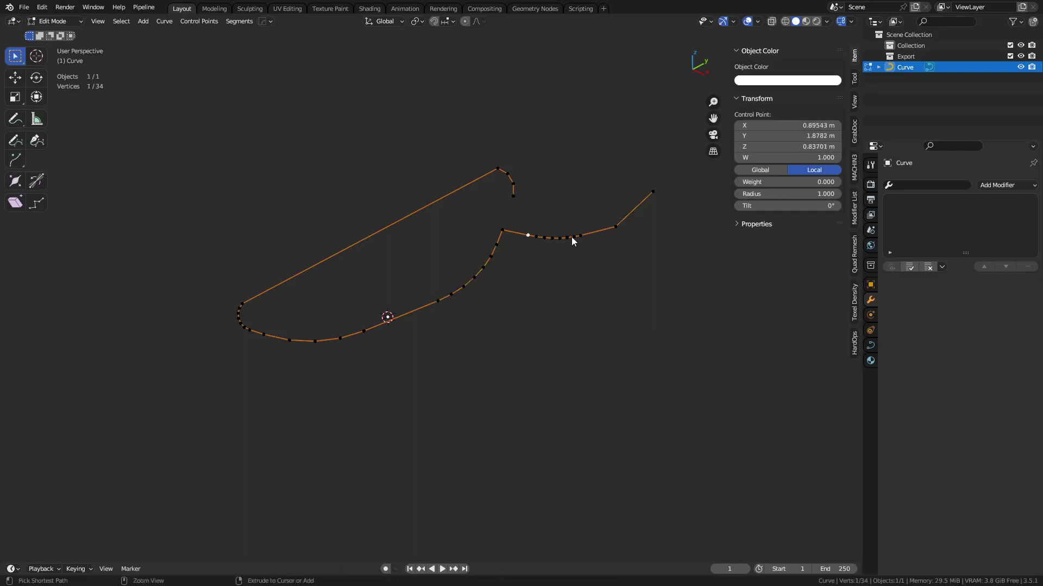
{"action": "left_click", "coordinate": [574, 237], "text": "ctrl"}
{"action": "left_click", "coordinate": [580, 236], "text": "ctrl"}
{"action": "key", "text": "ctrl+b"}
{"action": "scroll", "coordinate": [666, 292], "scroll_direction": "down", "scroll_amount": 1}
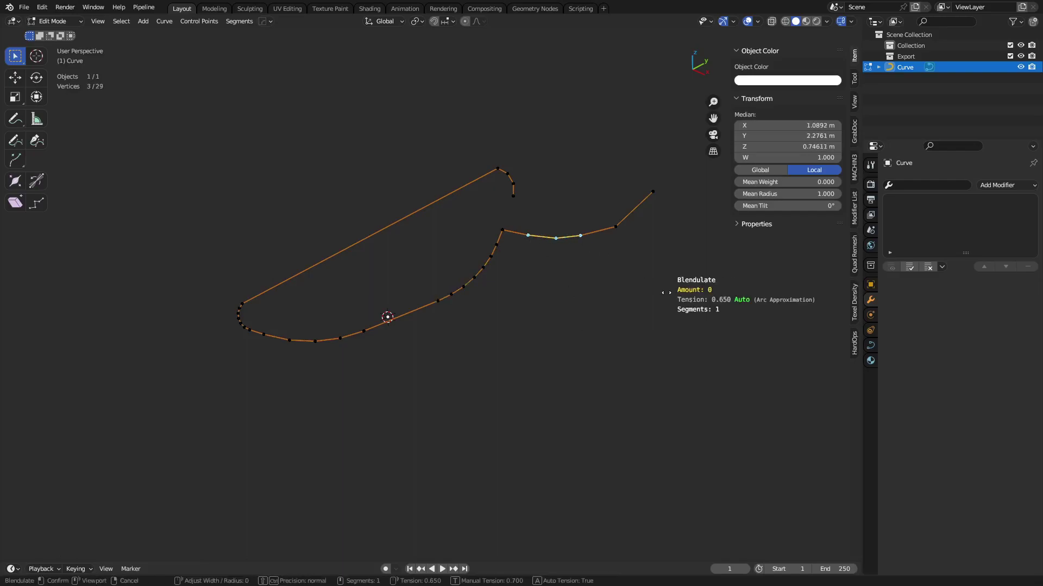
{"action": "scroll", "coordinate": [666, 292], "scroll_direction": "up", "scroll_amount": 1}
{"action": "left_click", "coordinate": [667, 293]}
Thicken the curve into a round tube with CURVEmachine's Depth value and stretch its profile with the Extrude value
{"action": "key", "text": "y"}
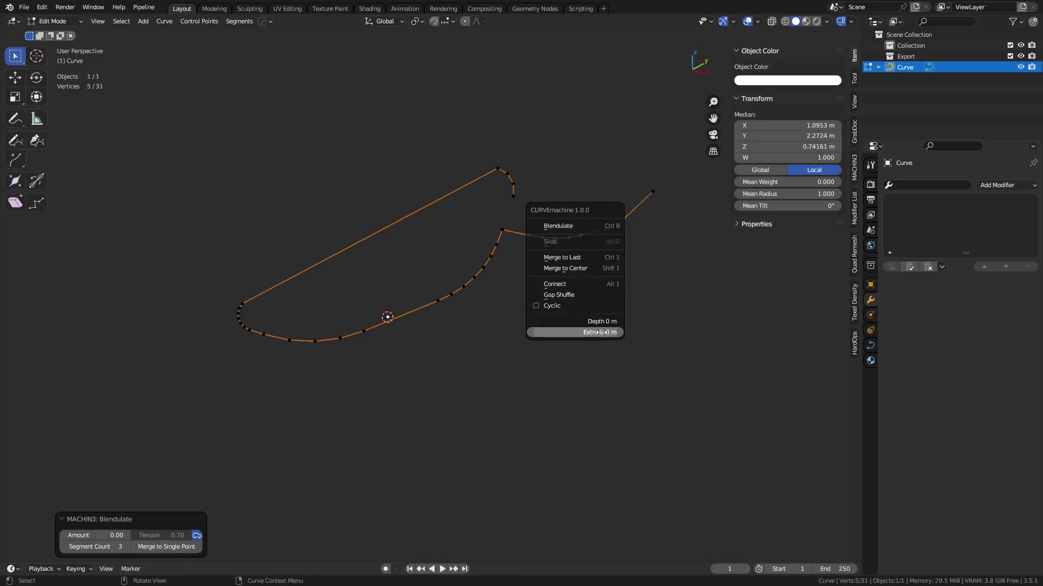
{"action": "left_click_drag", "start_coordinate": [597, 322], "coordinate": [632, 322]}
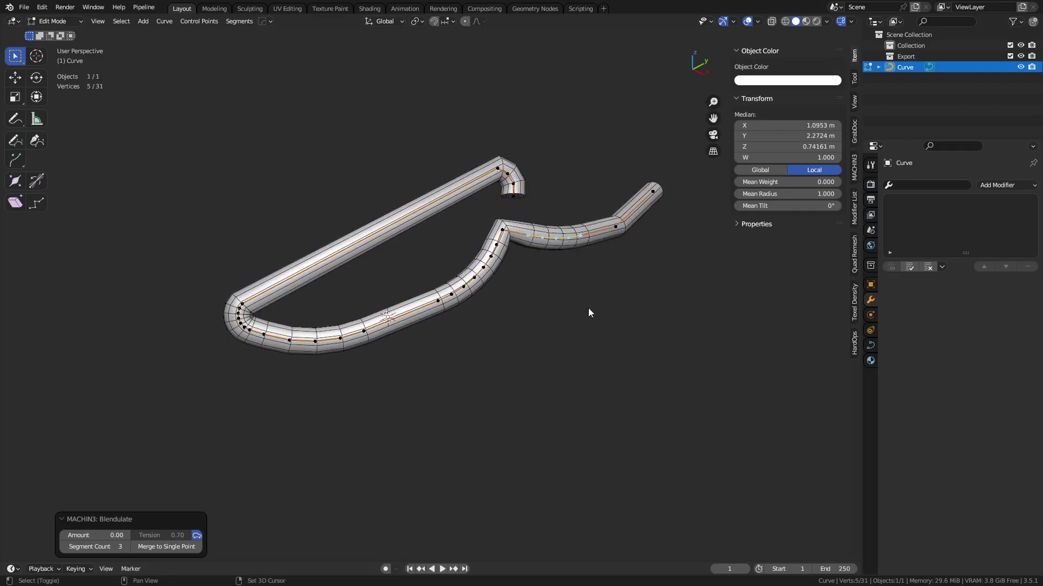
{"action": "key", "text": "y"}
{"action": "mouse_move", "coordinate": [557, 319]}
{"action": "left_mouse_down"}
{"action": "mouse_move", "coordinate": [586, 319]}
{"action": "mouse_move", "coordinate": [532, 334]}
{"action": "mouse_move", "coordinate": [554, 334]}
{"action": "left_mouse_up"}
{"action": "key", "text": "y"}
Select the eight points of the rounded left end and try tilting them by about 7.6°
{"action": "middle_click_drag", "start_coordinate": [435, 333], "coordinate": [462, 291]}
{"action": "scroll", "coordinate": [461, 292], "scroll_direction": "up", "scroll_amount": 1}
{"action": "middle_click_drag", "start_coordinate": [402, 308], "coordinate": [380, 348], "text": "shift"}
{"action": "left_click_drag", "start_coordinate": [175, 403], "coordinate": [306, 280]}
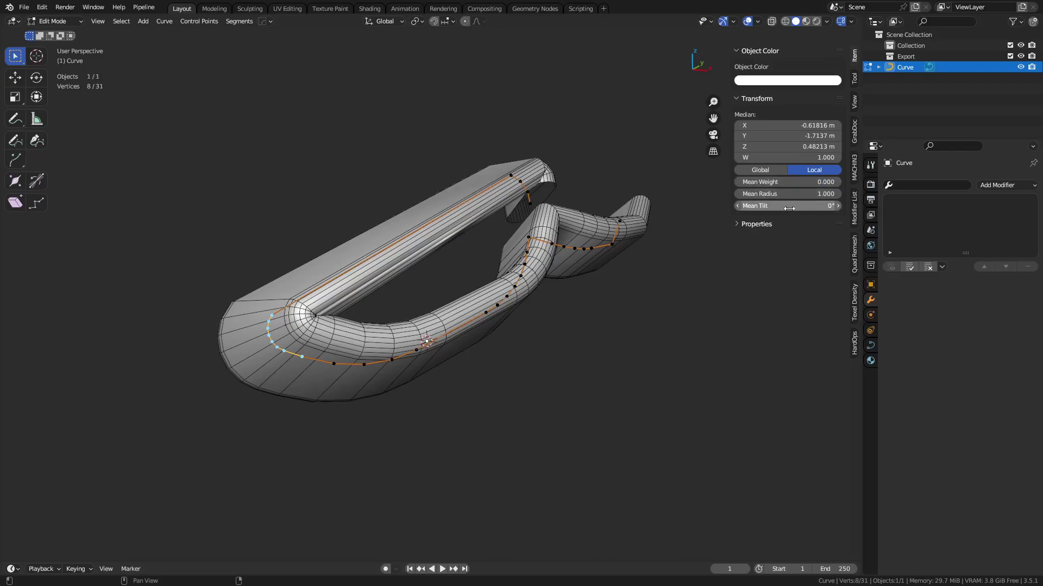
{"action": "key", "text": "ctrl+t"}
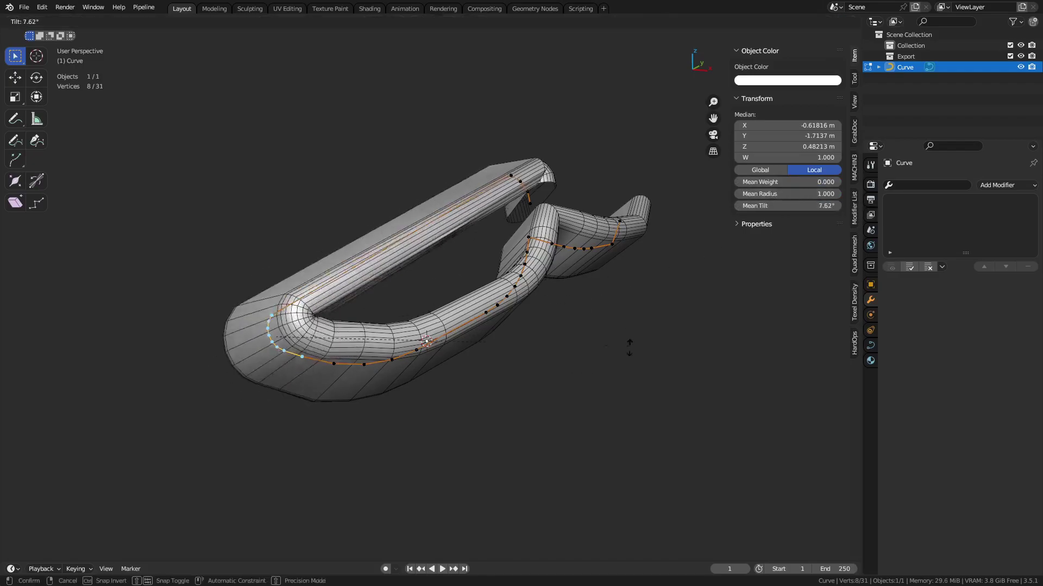
{"action": "key", "text": "Escape"}
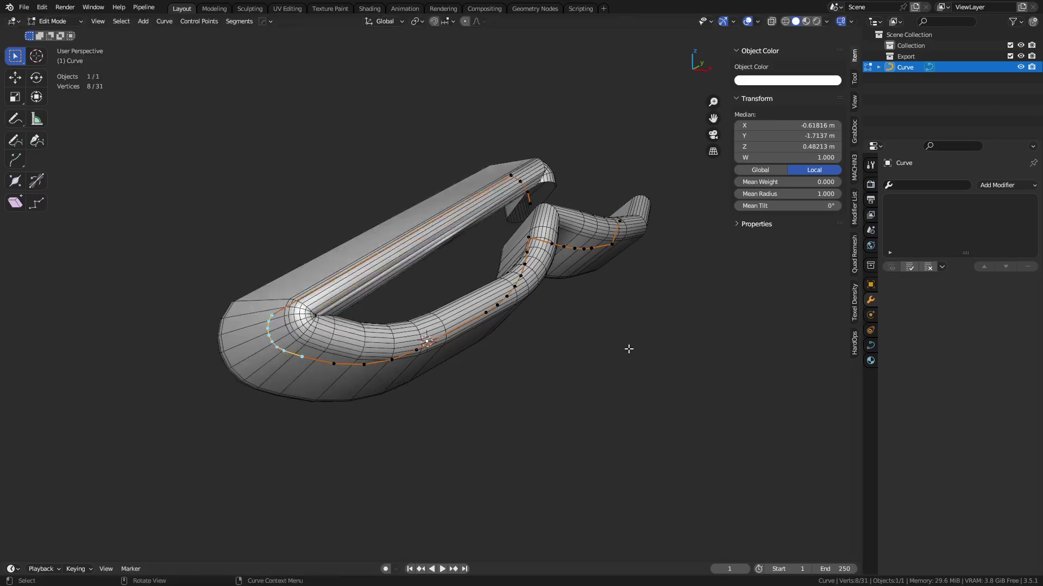
Try shrinking the selected points' radius to about 0.37 with Shrink/Fatten, then undo it
{"action": "key", "text": "alt+s"}
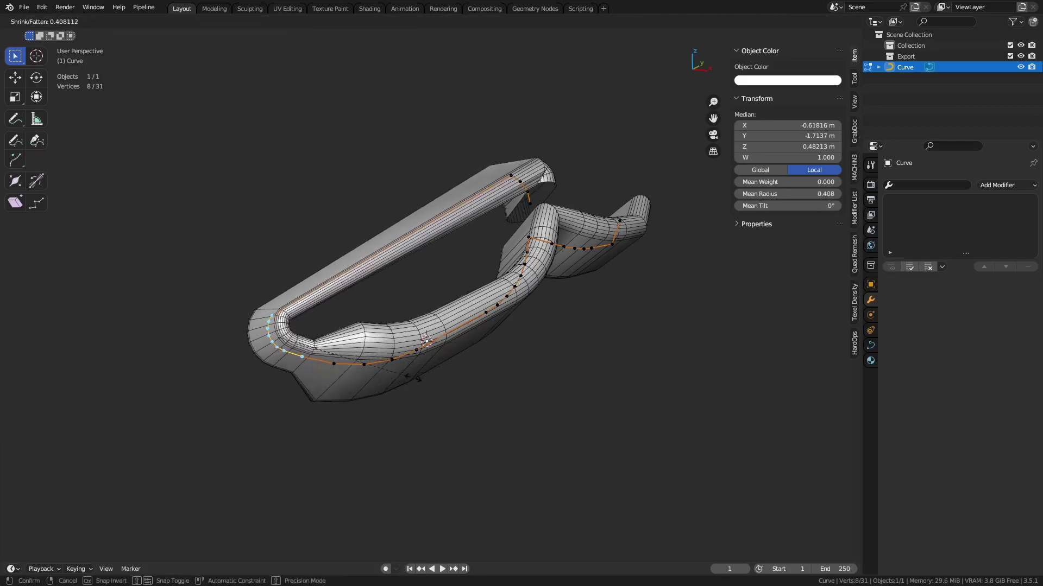
{"action": "left_click", "coordinate": [399, 381]}
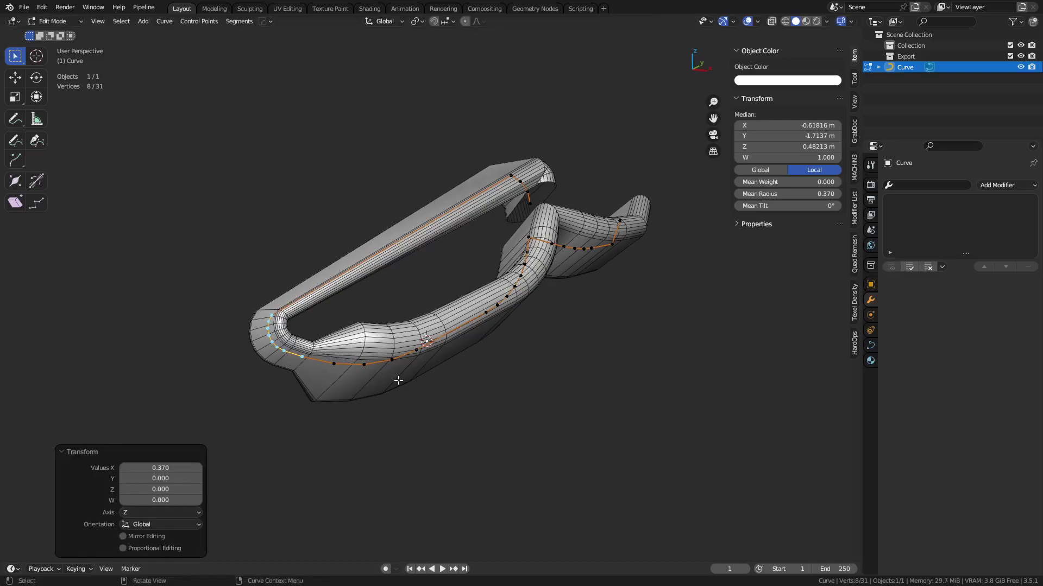
{"action": "key", "text": "ctrl+z"}
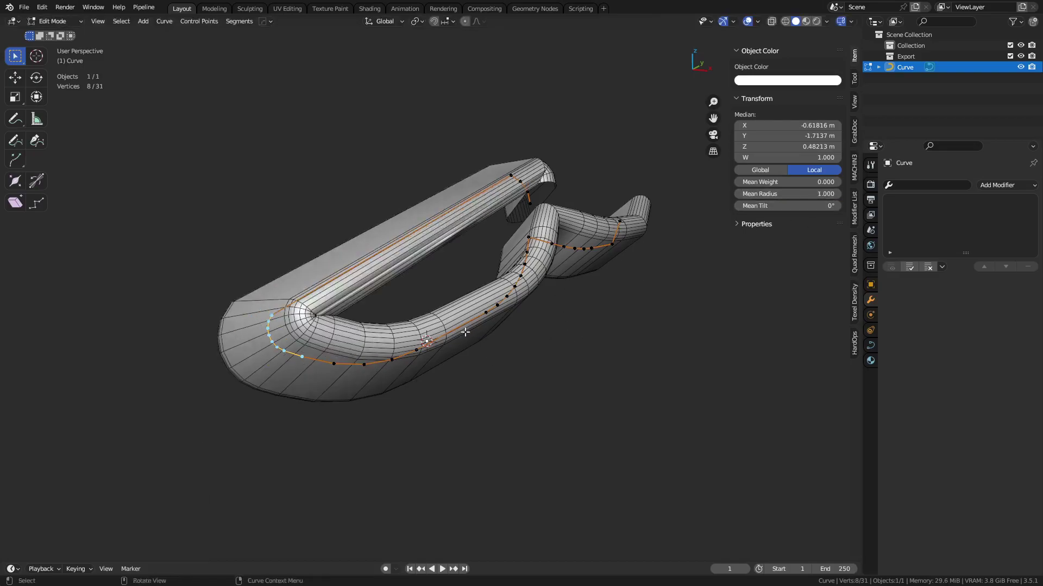
Return to Object Mode and delete the whole curve object from the scene
{"action": "middle_click_drag", "start_coordinate": [470, 330], "coordinate": [545, 345], "text": "shift"}
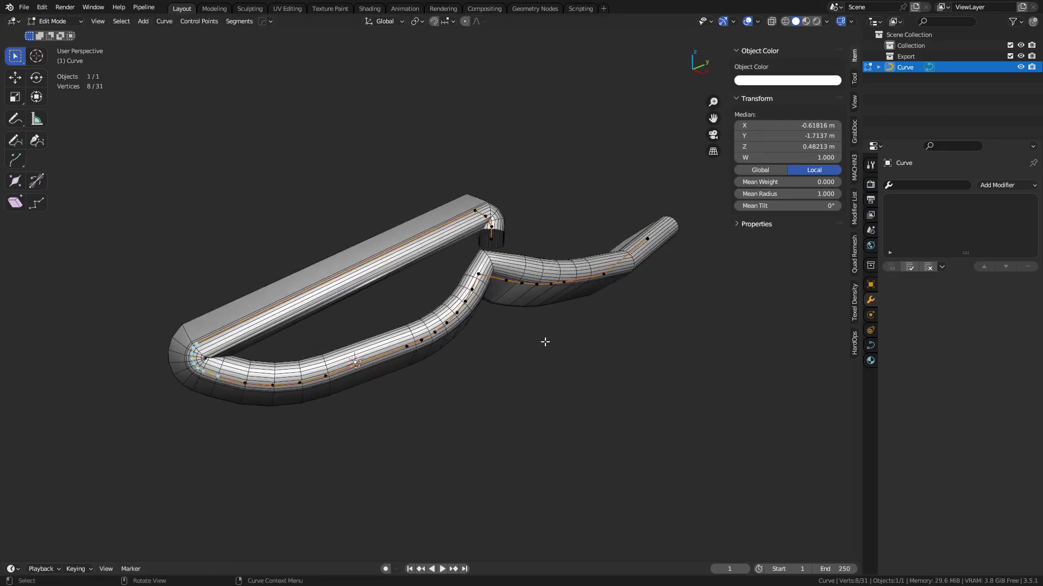
{"action": "key", "text": "a"}
{"action": "key", "text": "Tab"}
{"action": "key", "text": "Delete"}
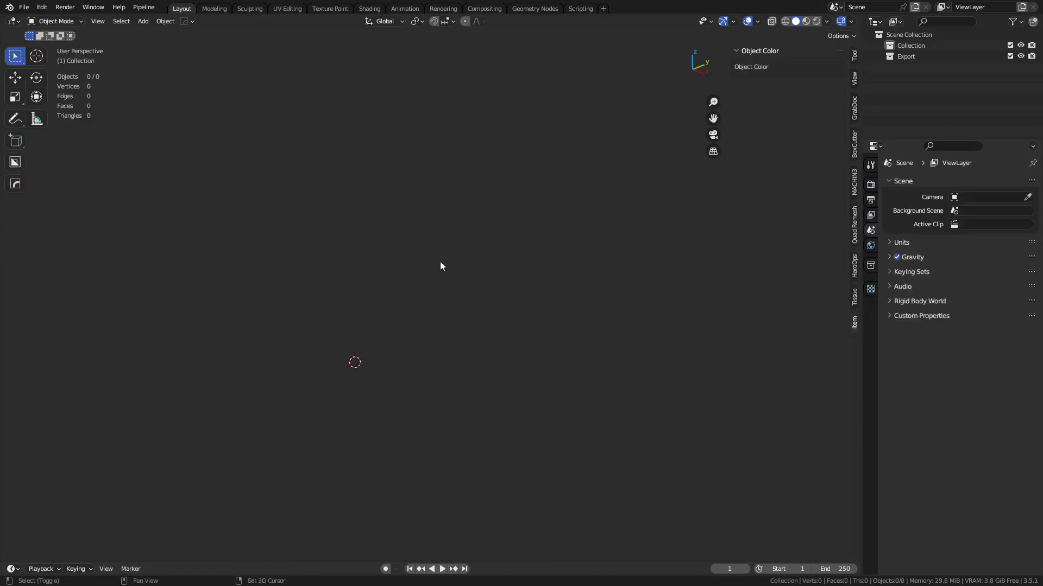
Add a Bezier curve, enter Edit Mode and move its selected end point out to lengthen the curve
{"action": "key", "text": "shift+a"}
{"action": "mouse_move", "coordinate": [438, 261]}
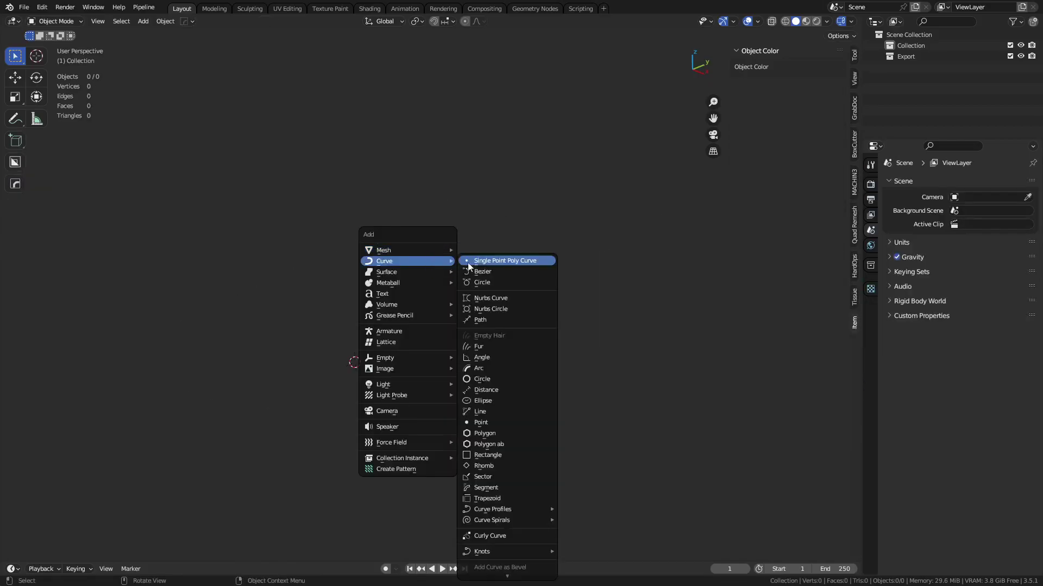
{"action": "left_click", "coordinate": [487, 275]}
{"action": "key", "text": "Tab"}
{"action": "left_click", "coordinate": [422, 391]}
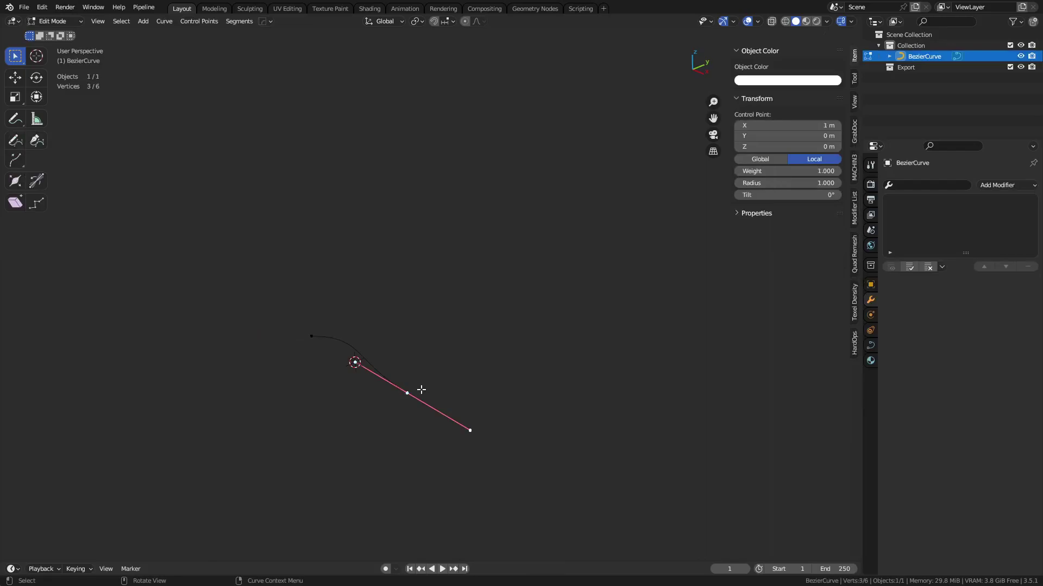
{"action": "key", "text": "g"}
{"action": "left_click", "coordinate": [558, 343]}
Extrude another control point upward from the curve's end and rotate its handles by about -54.5°
{"action": "key", "text": "e"}
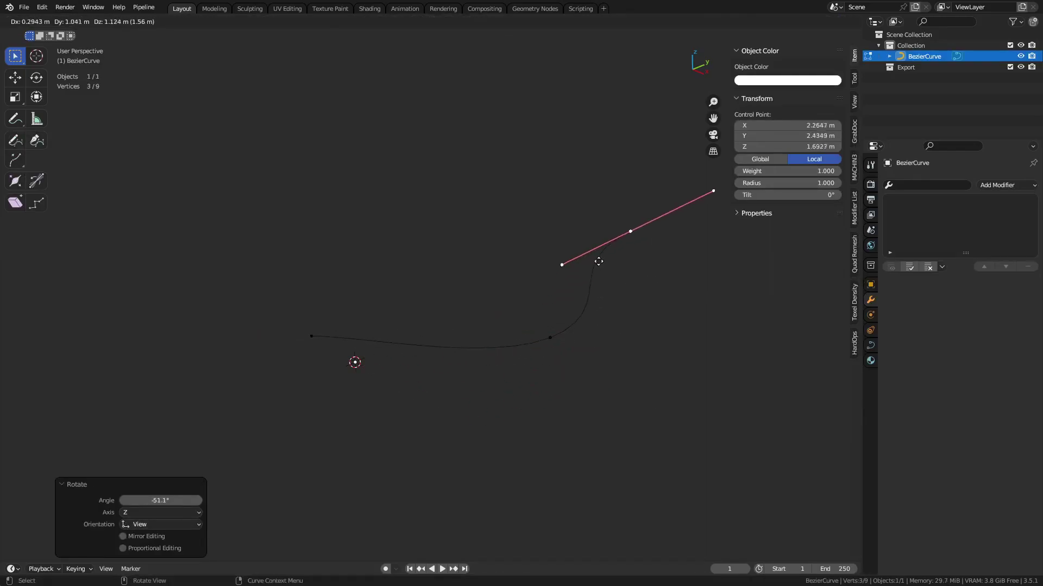
{"action": "left_click", "coordinate": [600, 213]}
{"action": "key", "text": "r"}
{"action": "left_click", "coordinate": [711, 254]}
{"action": "middle_click_drag", "start_coordinate": [711, 254], "coordinate": [563, 319]}
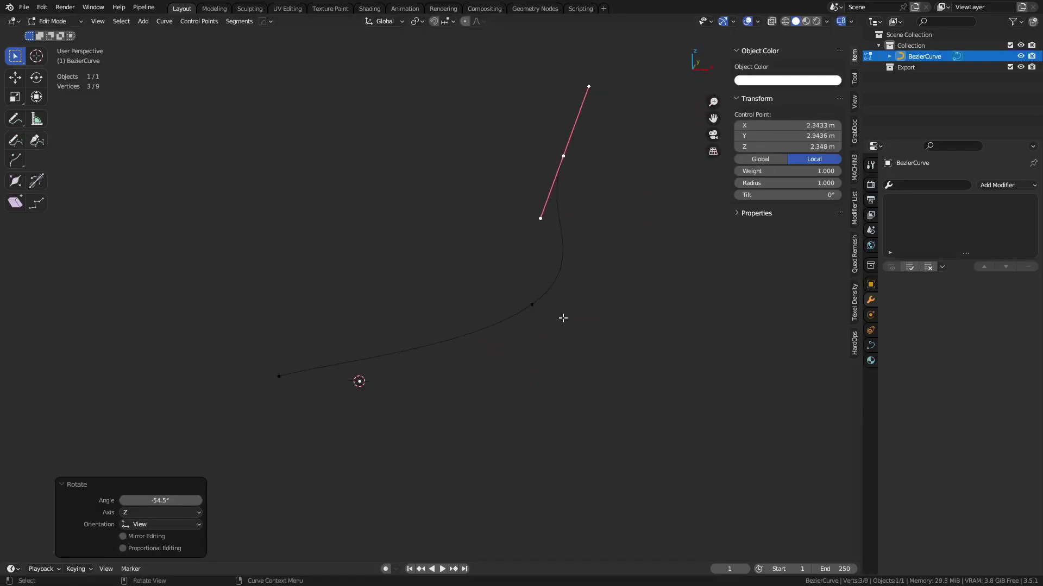
Thicken the Bezier curve into a round tube with a CURVEmachine Depth of 0.23 m
{"action": "key", "text": "y"}
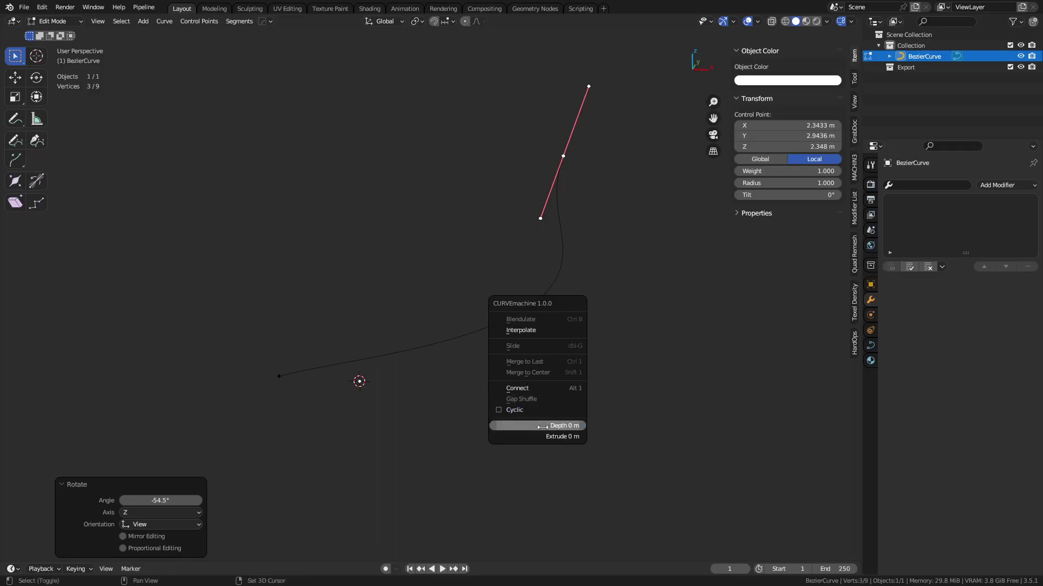
{"action": "mouse_move", "coordinate": [542, 428]}
{"action": "left_mouse_down"}
{"action": "mouse_move", "coordinate": [565, 427]}
{"action": "mouse_move", "coordinate": [531, 435]}
{"action": "mouse_move", "coordinate": [551, 434]}
{"action": "mouse_move", "coordinate": [542, 435]}
{"action": "left_mouse_up"}
{"action": "key", "text": "y"}
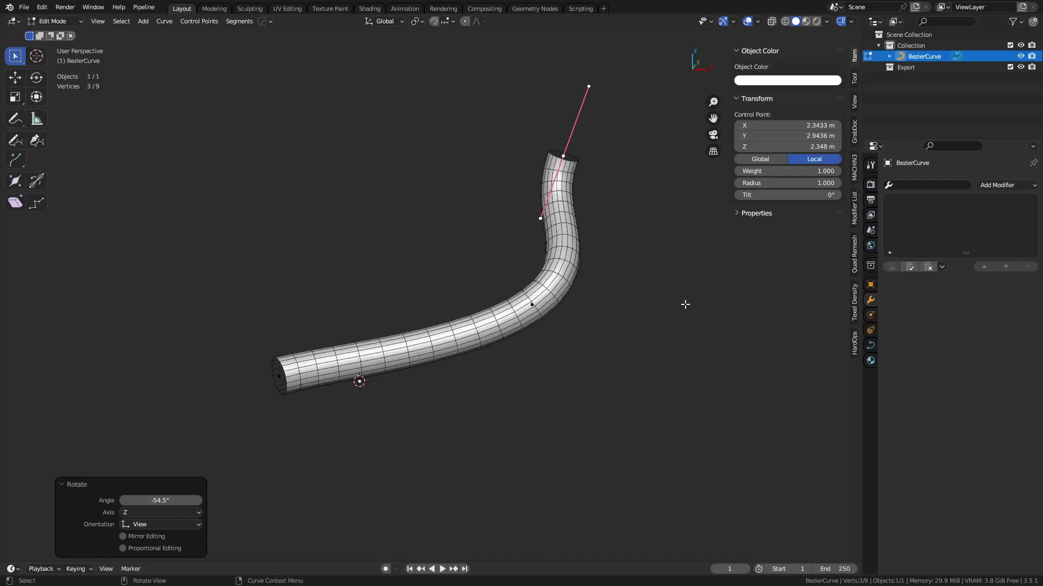
Set the curve's preview resolution to 24 and its CURVEmachine Extrude value to 0.178 m
{"action": "left_click", "coordinate": [870, 346]}
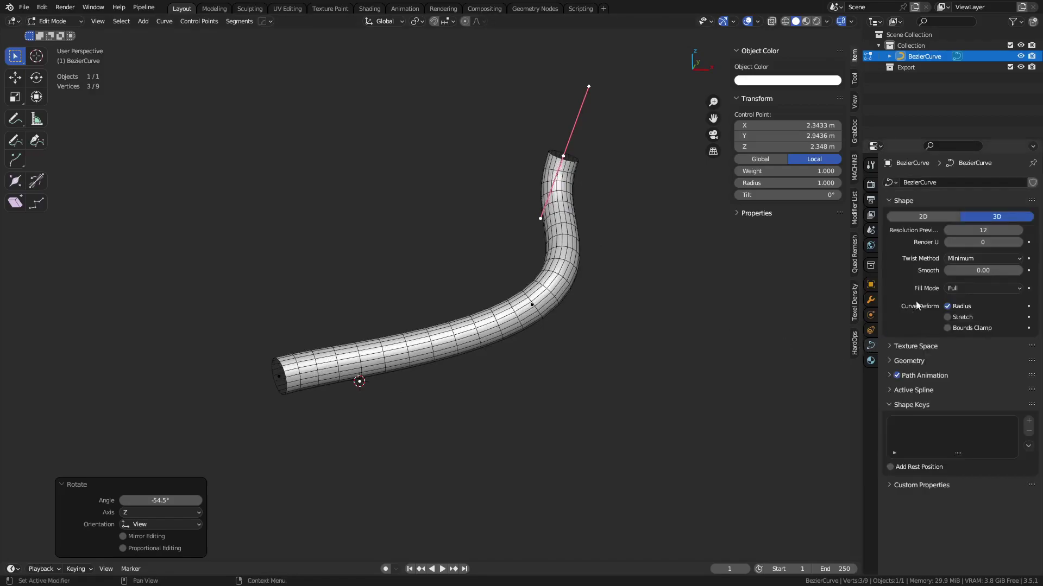
{"action": "left_click", "coordinate": [982, 231]}
{"action": "type", "text": "64"}
{"action": "key", "text": "Return"}
{"action": "mouse_move", "coordinate": [983, 230]}
{"action": "left_mouse_down"}
{"action": "mouse_move", "coordinate": [945, 230]}
{"action": "mouse_move", "coordinate": [962, 230]}
{"action": "left_mouse_up"}
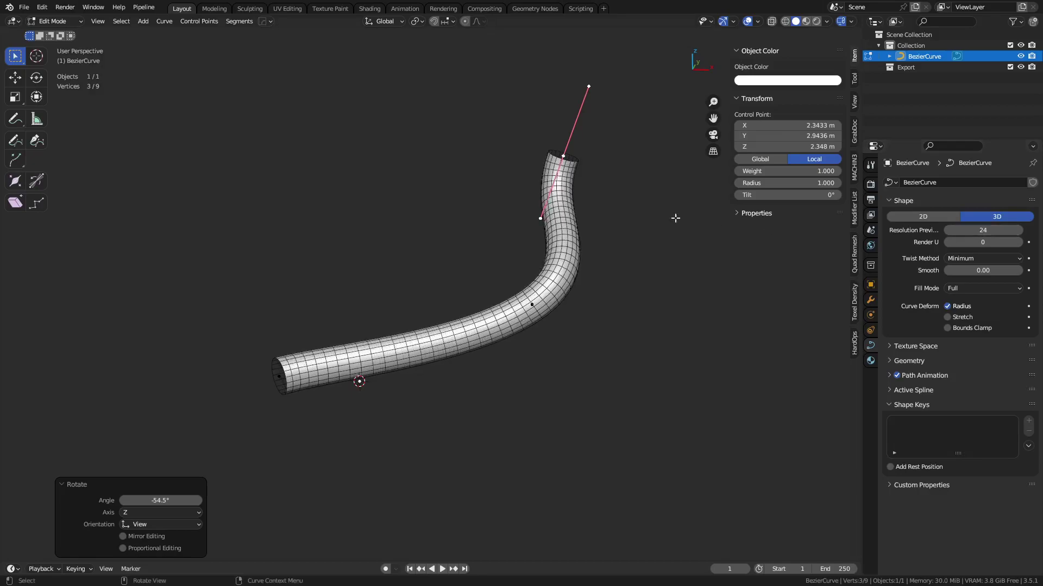
{"action": "key", "text": "y"}
{"action": "left_click_drag", "start_coordinate": [600, 169], "coordinate": [611, 169]}
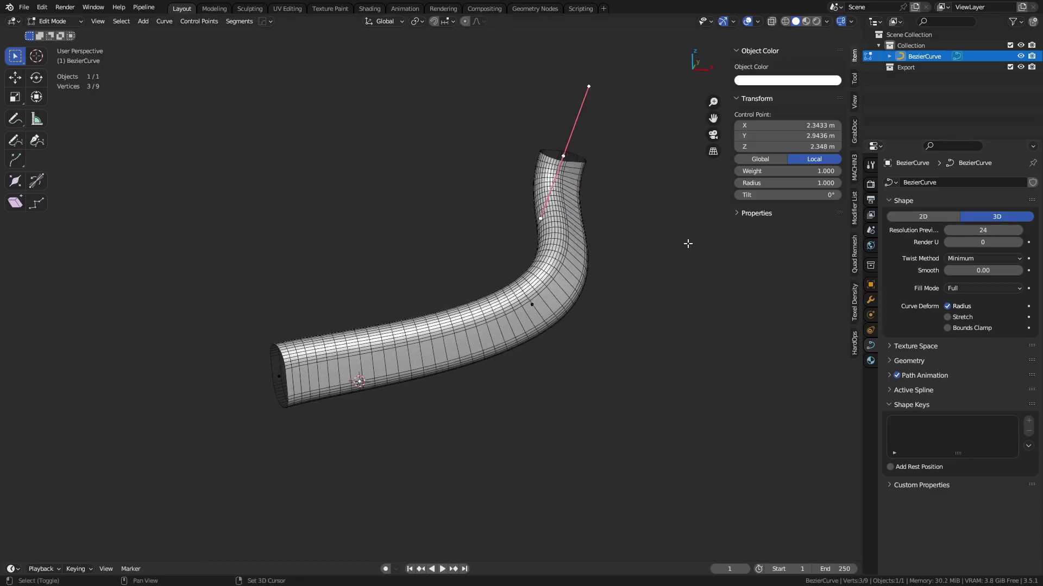
Try CURVEmachine's Interpolate on the selected end point of the Bezier tube, then undo it
{"action": "key", "text": "y"}
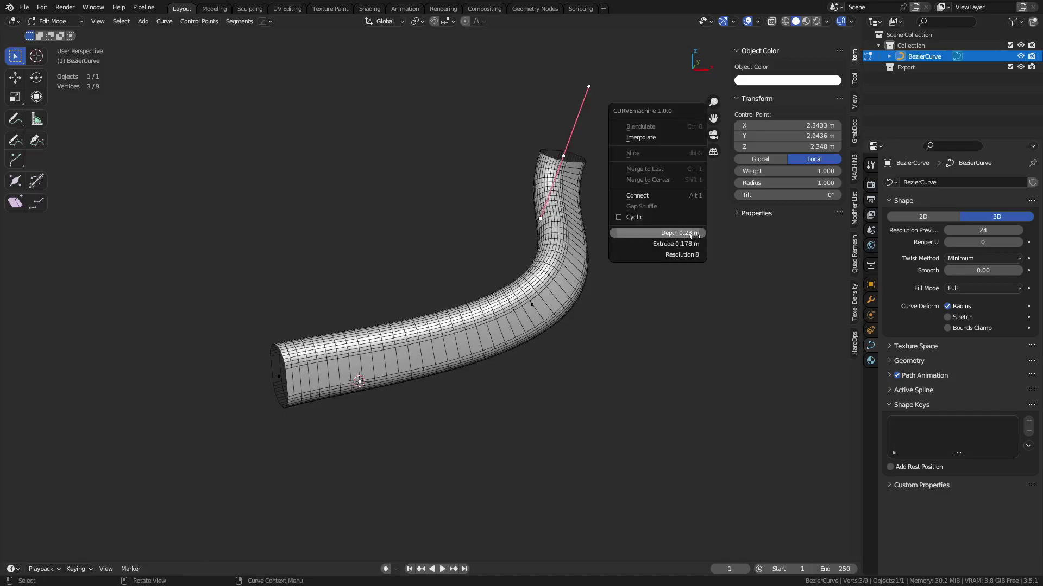
{"action": "left_click", "coordinate": [663, 138]}
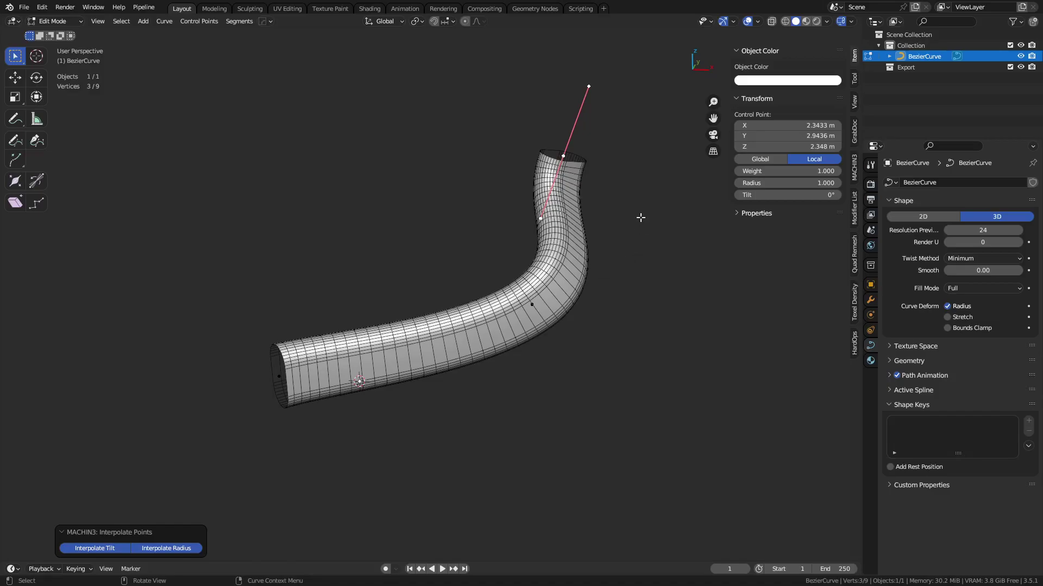
{"action": "key", "text": "ctrl+z"}
Tilt the tube's upper end point by about -15.4° and shrink its radius to about 0.673
{"action": "key", "text": "ctrl+t"}
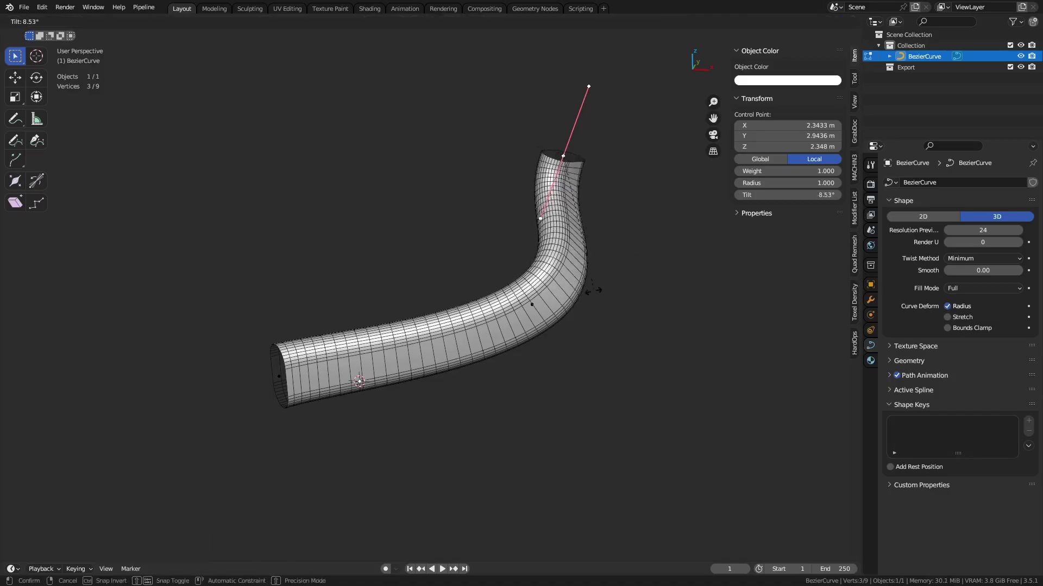
{"action": "left_click", "coordinate": [638, 293]}
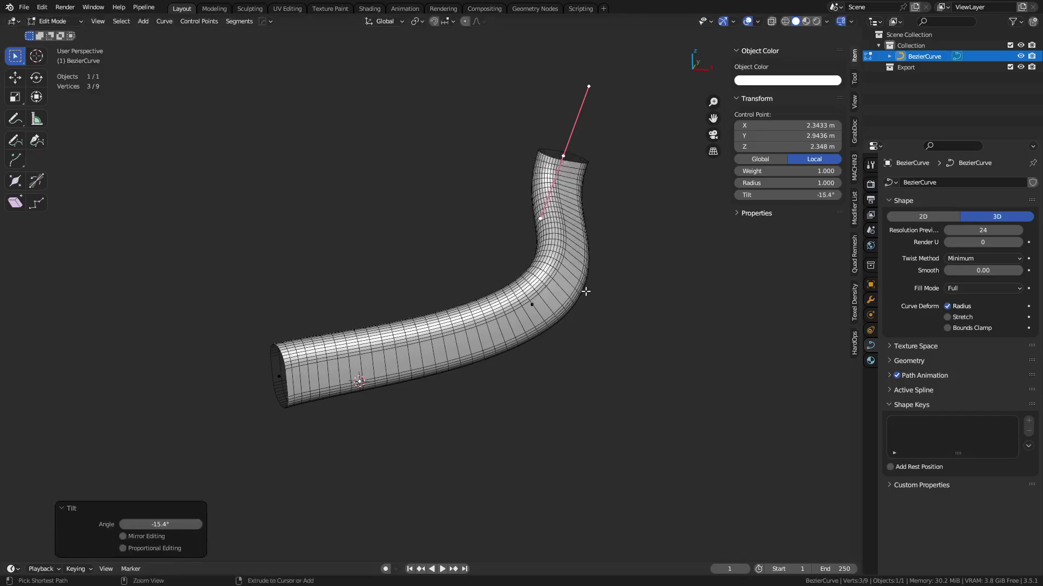
{"action": "key", "text": "alt+s"}
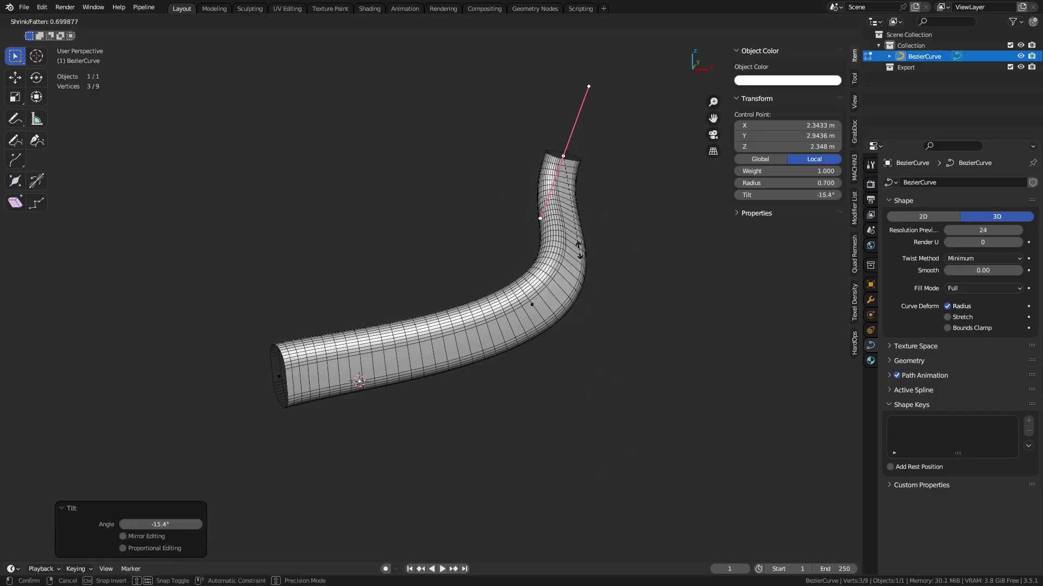
{"action": "left_click", "coordinate": [579, 248]}
Return to Object Mode and delete the Bezier tube from the scene
{"action": "key", "text": "ctrl+Tab"}
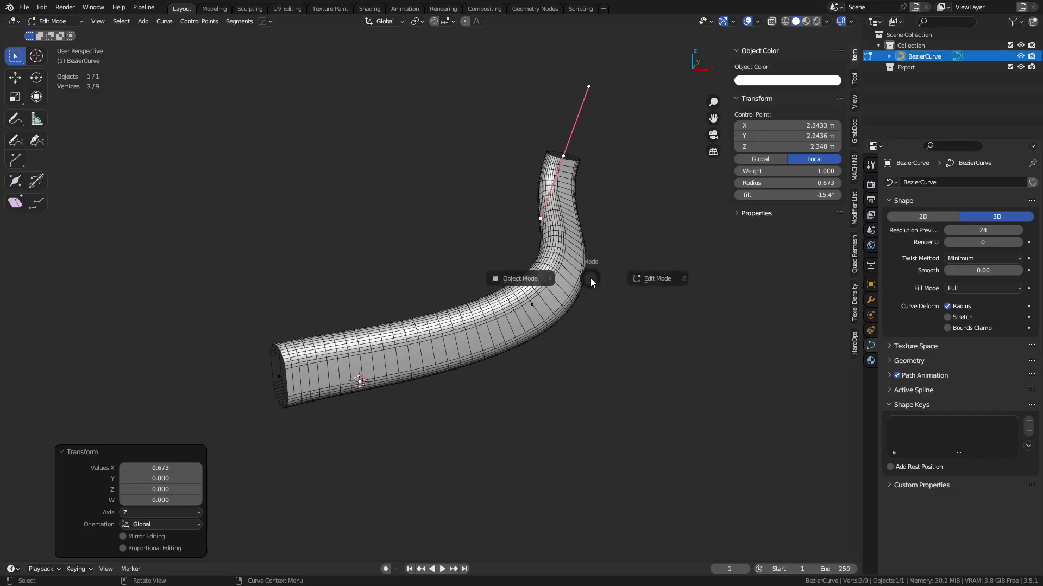
{"action": "left_click", "coordinate": [519, 285]}
{"action": "left_click", "coordinate": [609, 259]}
{"action": "middle_click_drag", "start_coordinate": [600, 263], "coordinate": [468, 327], "text": "shift"}
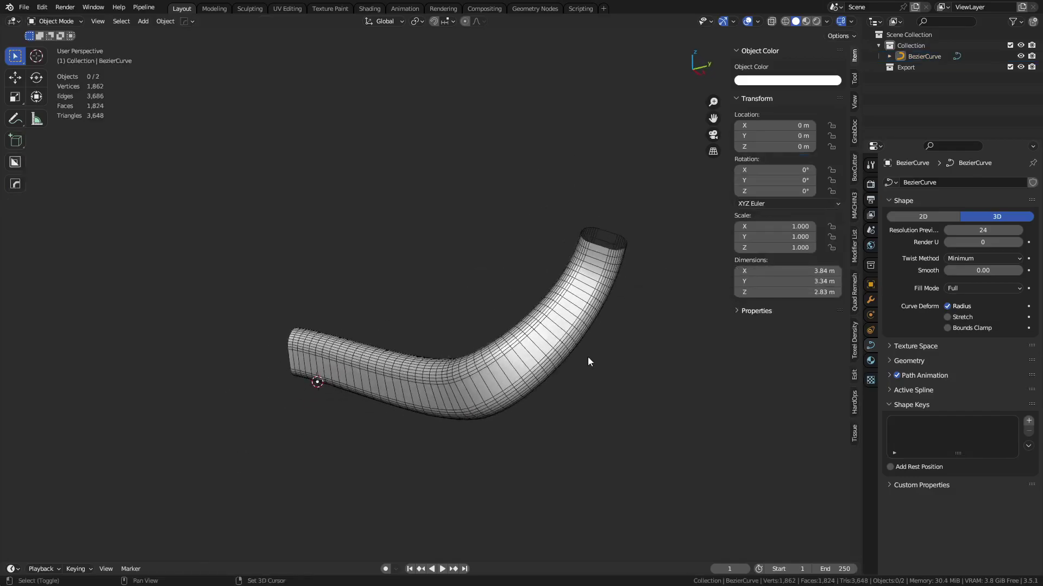
{"action": "middle_click_drag", "start_coordinate": [588, 360], "coordinate": [517, 331], "text": "shift"}
{"action": "left_click", "coordinate": [472, 351]}
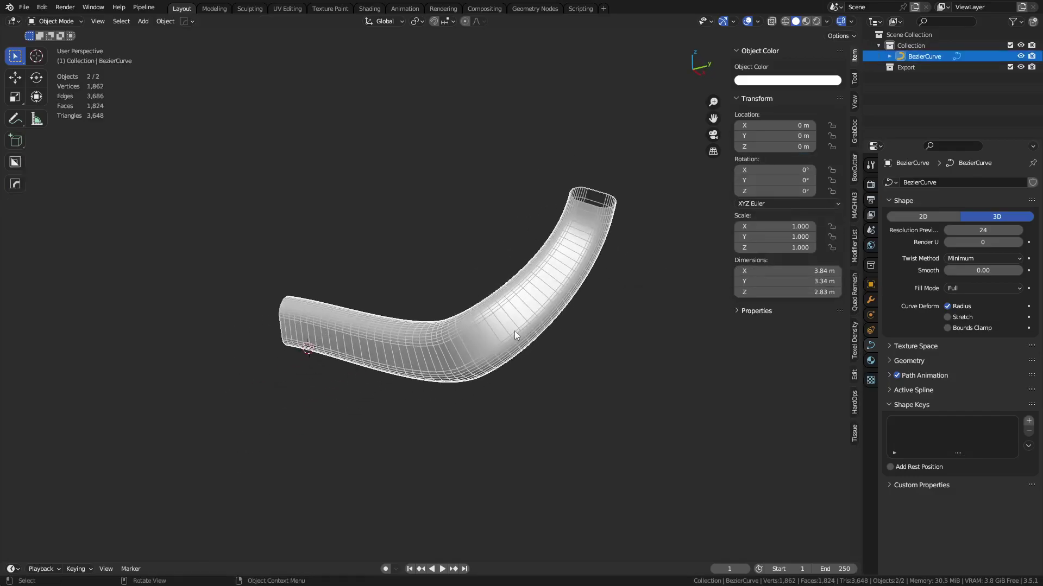
{"action": "key", "text": "x"}
{"action": "left_click", "coordinate": [511, 331]}
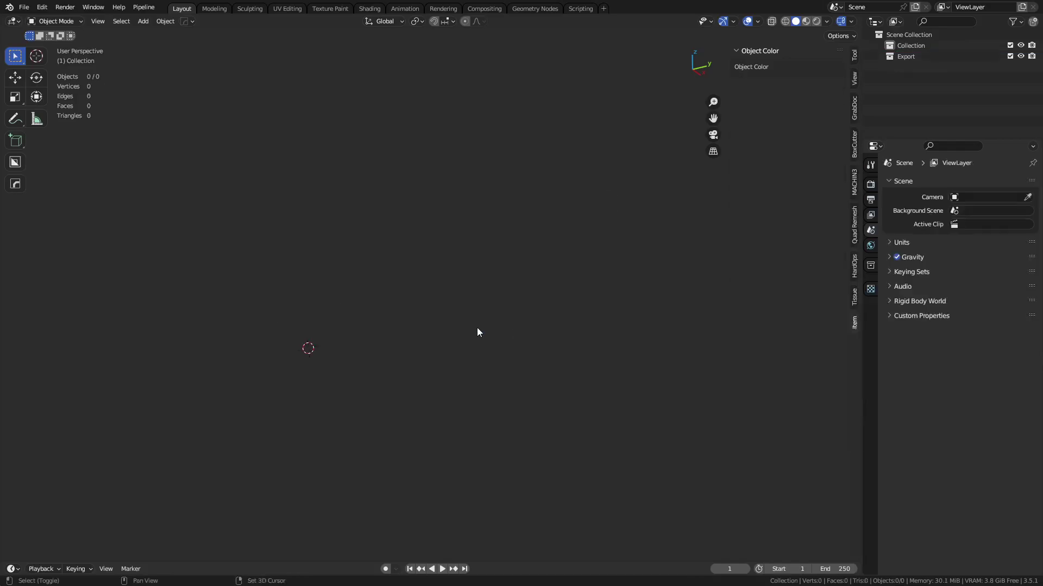
Add a Torus Knot curve and set its output curve type to Poly
{"action": "key", "text": "shift+a"}
{"action": "mouse_move", "coordinate": [475, 319]}
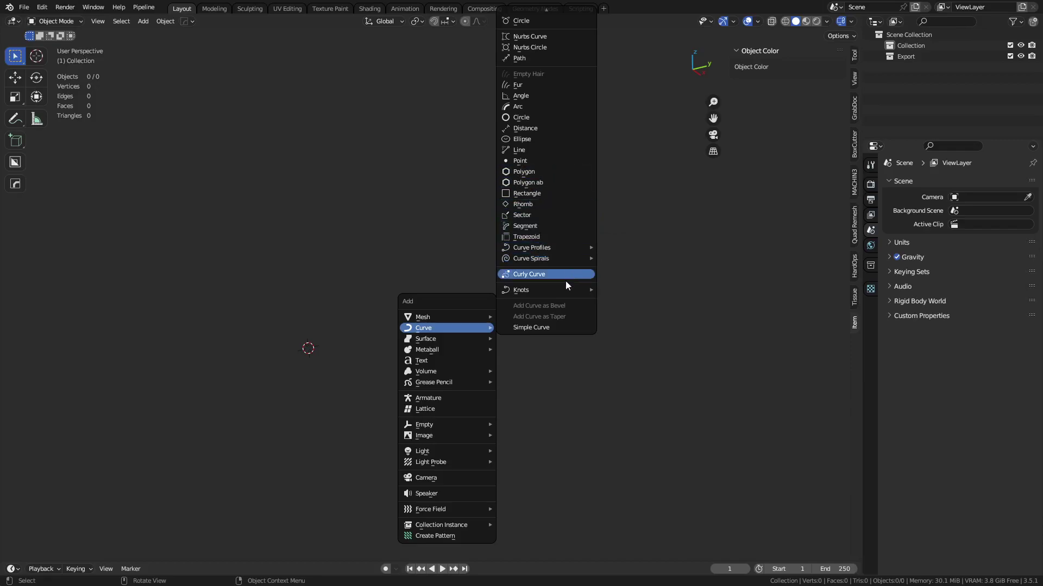
{"action": "mouse_move", "coordinate": [564, 290]}
{"action": "left_click", "coordinate": [648, 292]}
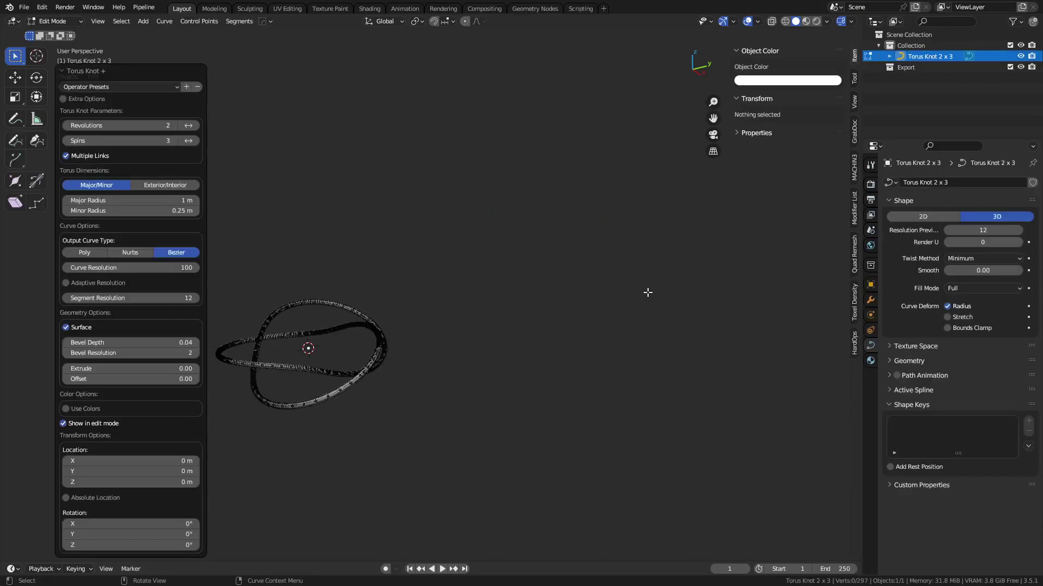
{"action": "mouse_move", "coordinate": [647, 294]}
{"action": "middle_mouse_down"}
{"action": "mouse_move", "coordinate": [516, 288]}
{"action": "mouse_move", "coordinate": [546, 289]}
{"action": "middle_mouse_up"}
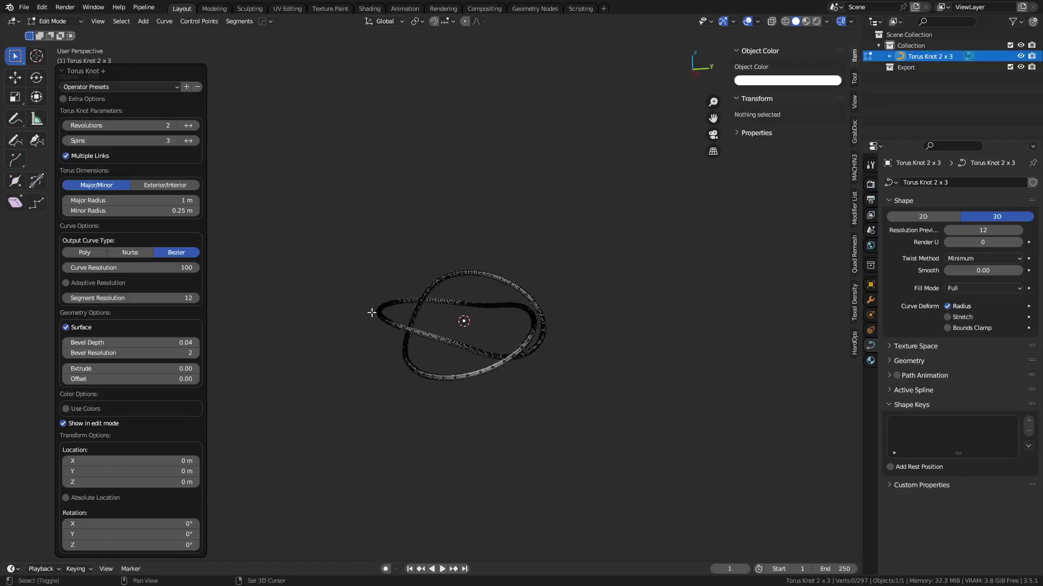
{"action": "left_click", "coordinate": [87, 253]}
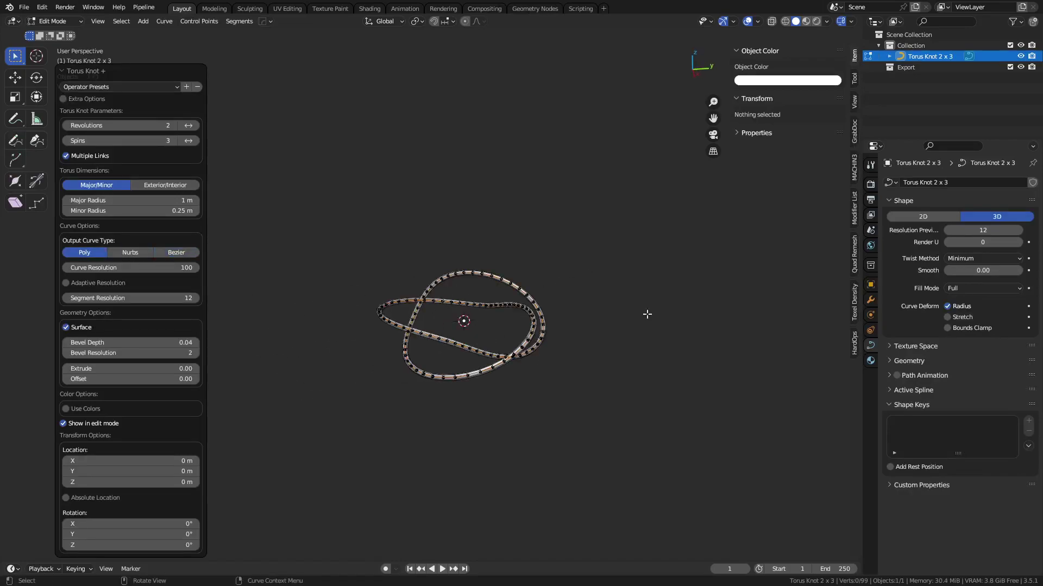
Select all points of the torus knot and thicken it into a fat tube with CURVEmachine's Depth value
{"action": "scroll", "coordinate": [647, 314], "scroll_direction": "up", "scroll_amount": 4}
{"action": "key", "text": "a"}
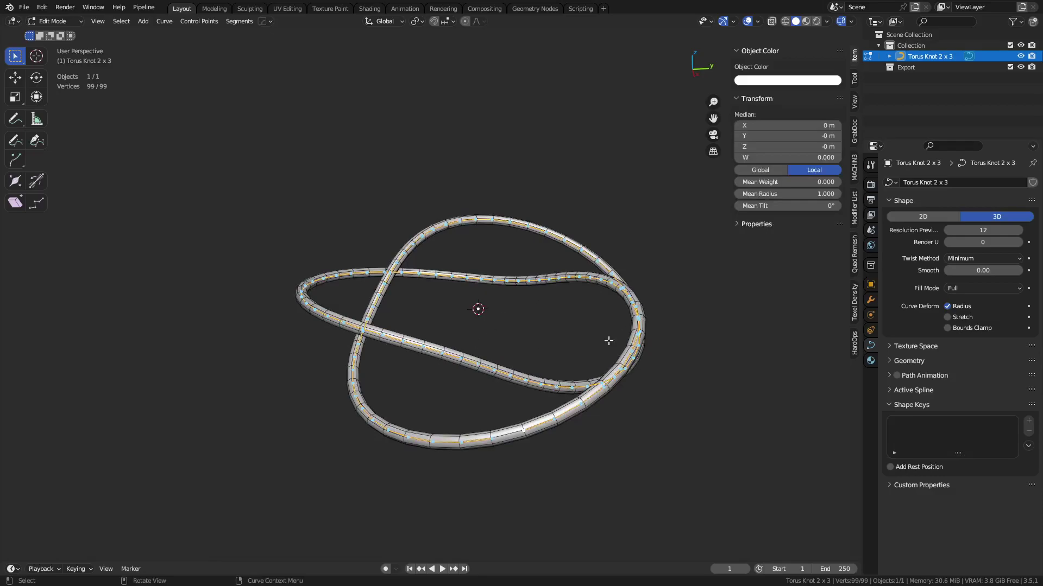
{"action": "key", "text": "shift+y"}
{"action": "left_click_drag", "start_coordinate": [573, 416], "coordinate": [636, 417], "text": "shift"}
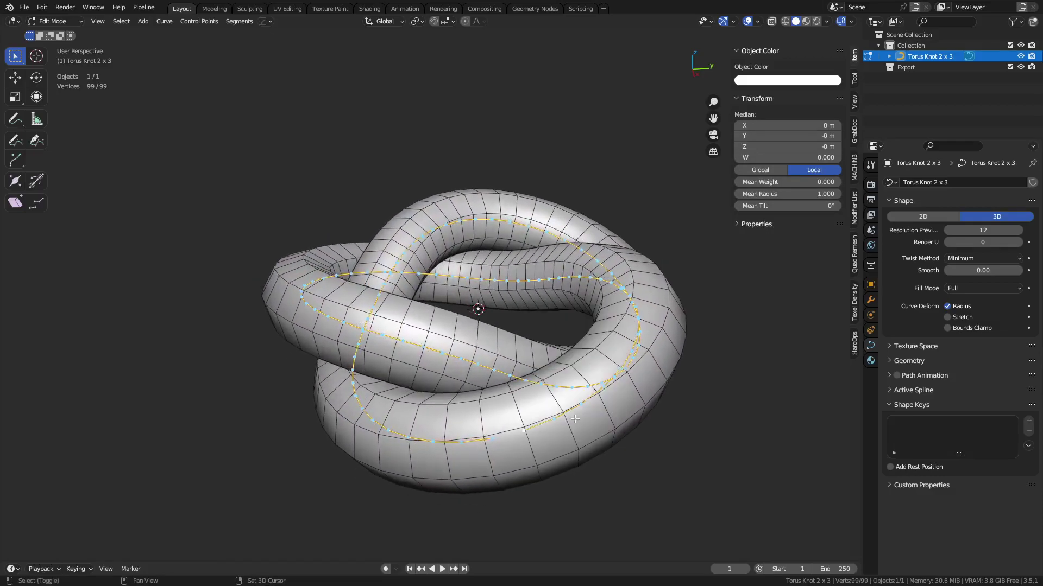
{"action": "key", "text": "y"}
{"action": "mouse_move", "coordinate": [568, 441]}
{"action": "left_mouse_down"}
{"action": "mouse_move", "coordinate": [551, 441]}
{"action": "mouse_move", "coordinate": [562, 440]}
{"action": "left_mouse_up"}
{"action": "middle_click_drag", "start_coordinate": [452, 372], "coordinate": [541, 342]}
Return to Object Mode and delete the torus knot from the scene
{"action": "key", "text": "Tab"}
{"action": "left_click", "coordinate": [486, 342]}
{"action": "key", "text": "x"}
{"action": "left_click", "coordinate": [487, 341]}
Add an Archemedian curve spiral to the empty scene
{"action": "key", "text": "shift+a"}
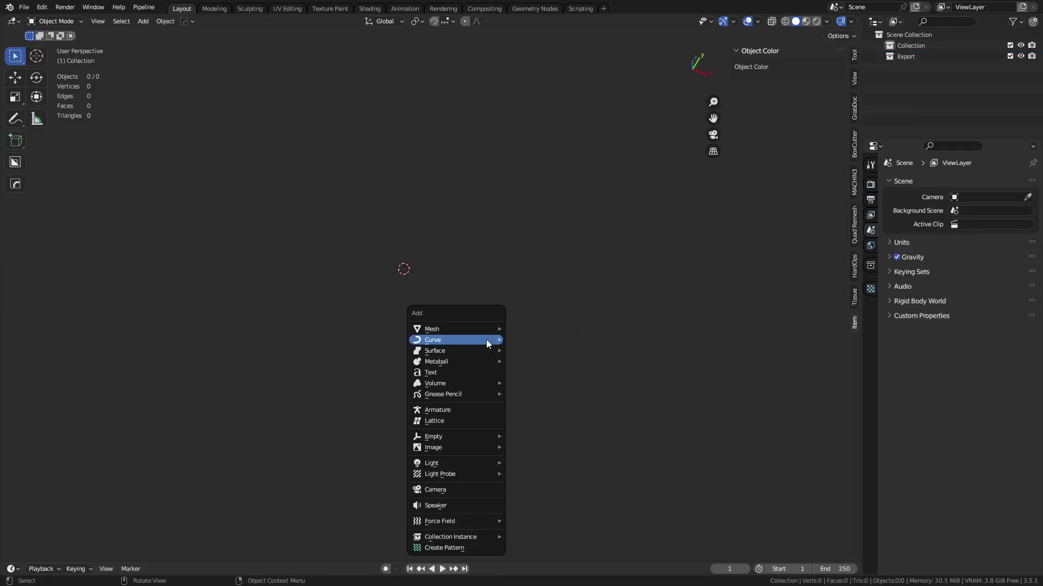
{"action": "key", "text": "shift+a"}
{"action": "mouse_move", "coordinate": [486, 226]}
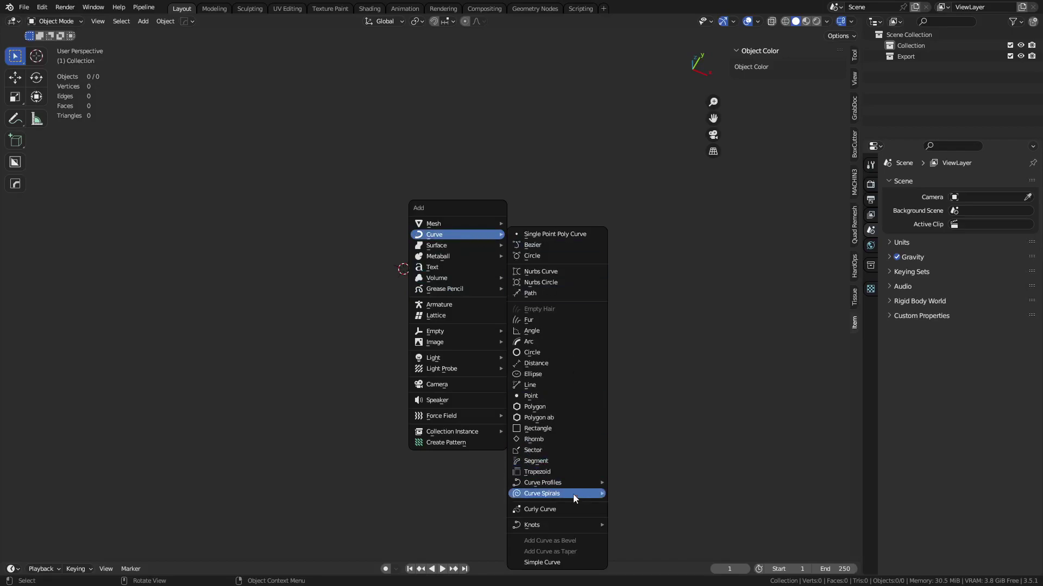
{"action": "mouse_move", "coordinate": [572, 493]}
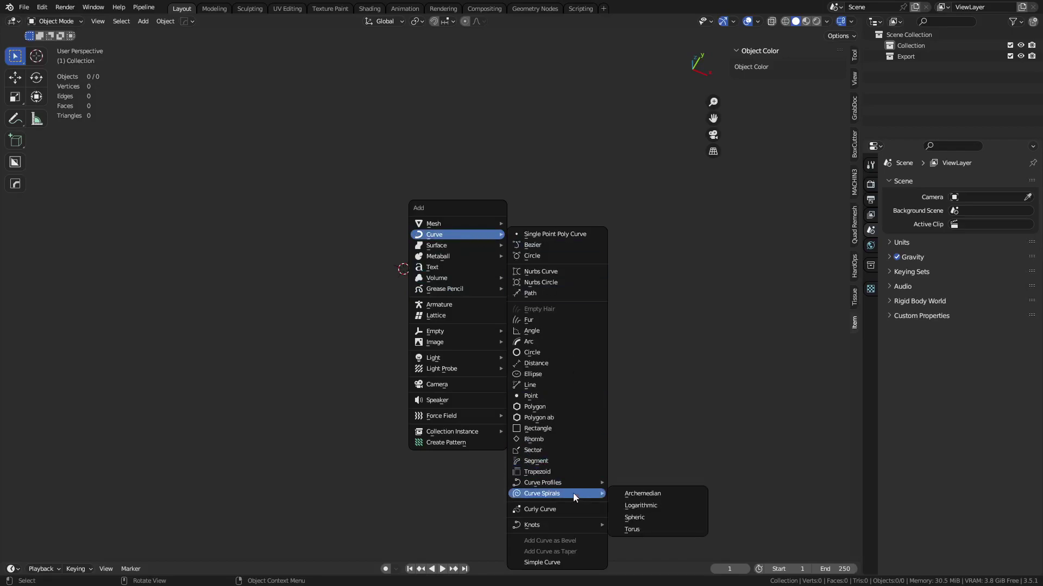
{"action": "left_click", "coordinate": [663, 494]}
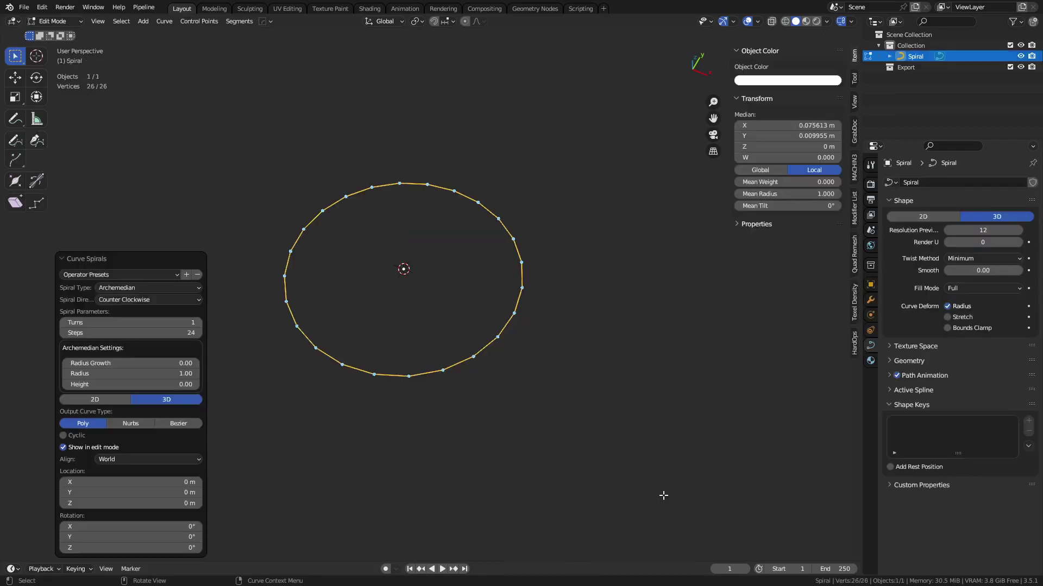
Raise the number of turns of the new spiral to 10
{"action": "left_click", "coordinate": [200, 323]}
{"action": "left_click", "coordinate": [200, 323]}
{"action": "left_click", "coordinate": [200, 324]}
{"action": "left_click", "coordinate": [200, 323]}
{"action": "left_click", "coordinate": [199, 323]}
{"action": "left_click", "coordinate": [200, 323]}
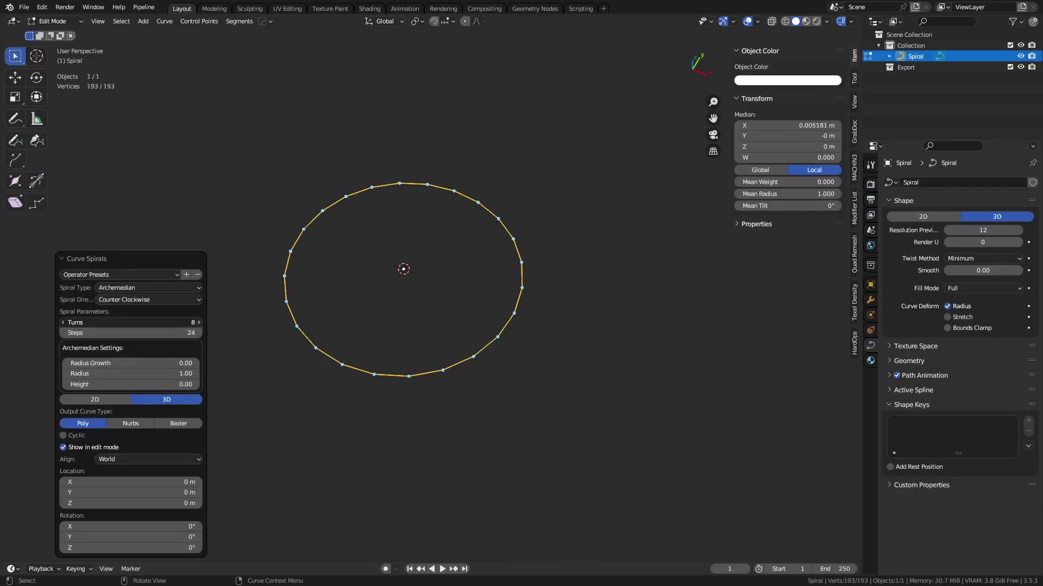
{"action": "left_click", "coordinate": [199, 323]}
{"action": "left_click", "coordinate": [200, 323]}
Stretch the spiral into a tall coil by setting its Height to 0.49
{"action": "left_click_drag", "start_coordinate": [184, 385], "coordinate": [480, 221]}
{"action": "scroll", "coordinate": [381, 277], "scroll_direction": "down", "scroll_amount": 5}
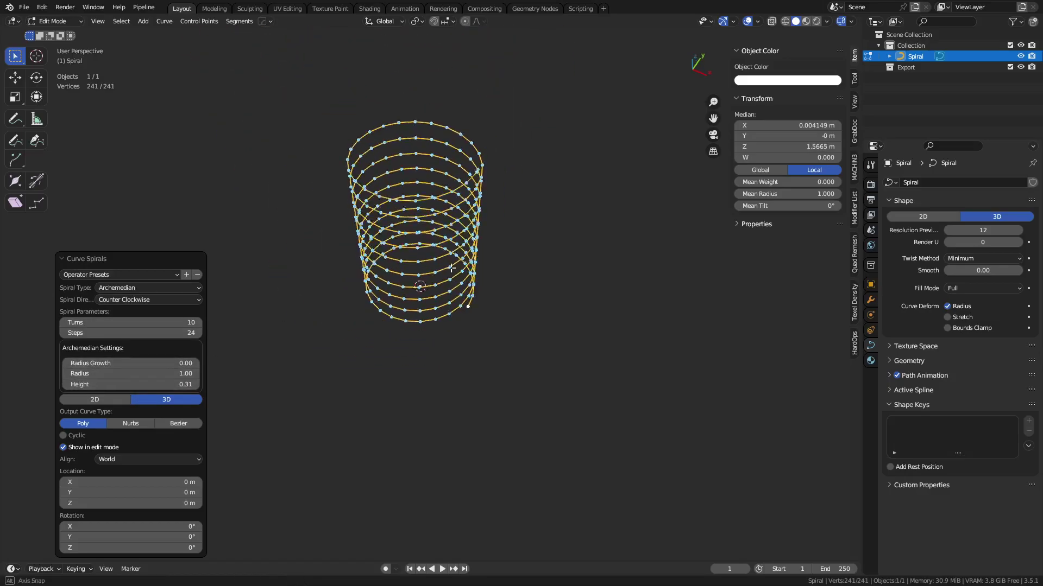
{"action": "middle_click_drag", "start_coordinate": [473, 266], "coordinate": [519, 285]}
{"action": "scroll", "coordinate": [516, 285], "scroll_direction": "up", "scroll_amount": 1}
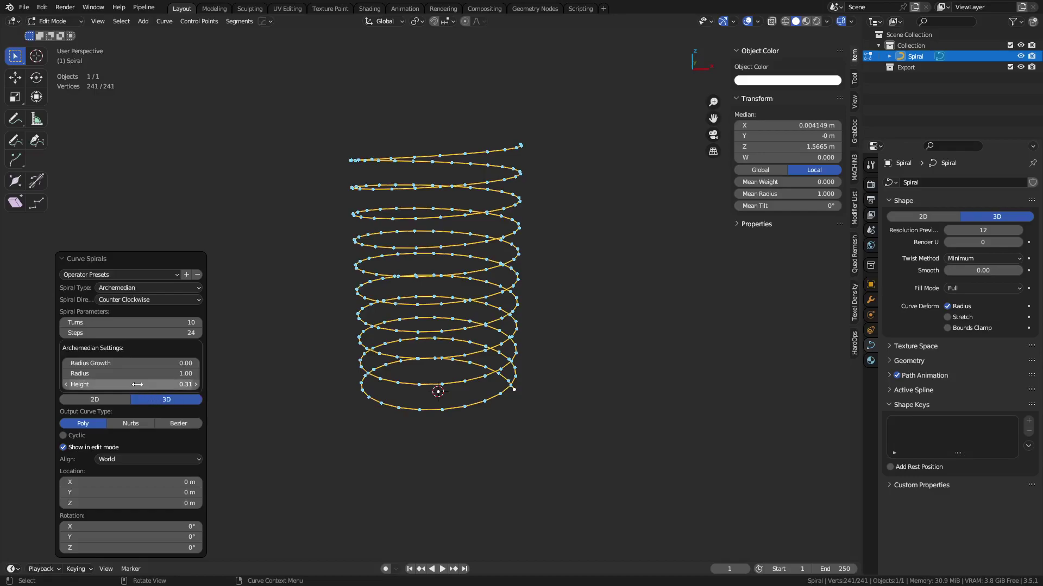
{"action": "left_click_drag", "start_coordinate": [138, 385], "coordinate": [437, 237]}
{"action": "middle_click_drag", "start_coordinate": [448, 235], "coordinate": [456, 295]}
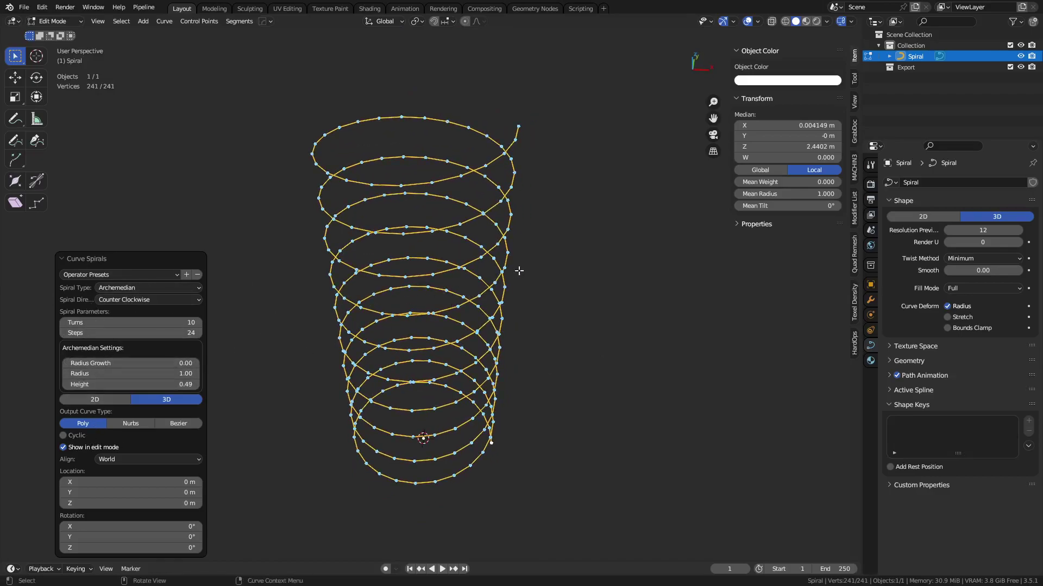
Thicken the spiral into a coiled tube with a CURVEmachine Depth of 0.23 m
{"action": "key", "text": "y"}
{"action": "left_click_drag", "start_coordinate": [484, 373], "coordinate": [528, 373]}
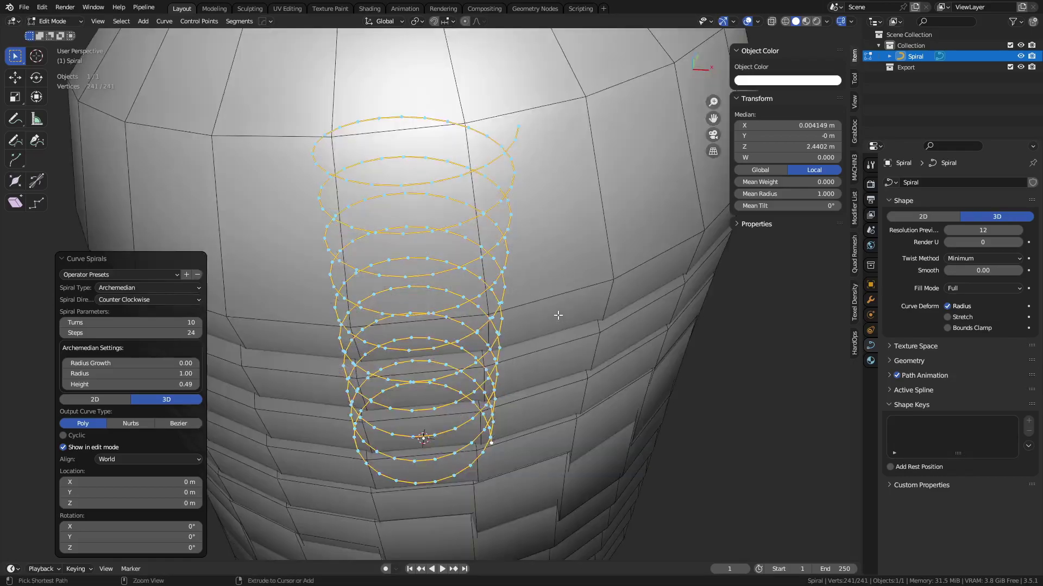
{"action": "key", "text": "ctrl+z"}
{"action": "key", "text": "ctrl+z"}
{"action": "key", "text": "ctrl+shift+z"}
{"action": "key", "text": "y"}
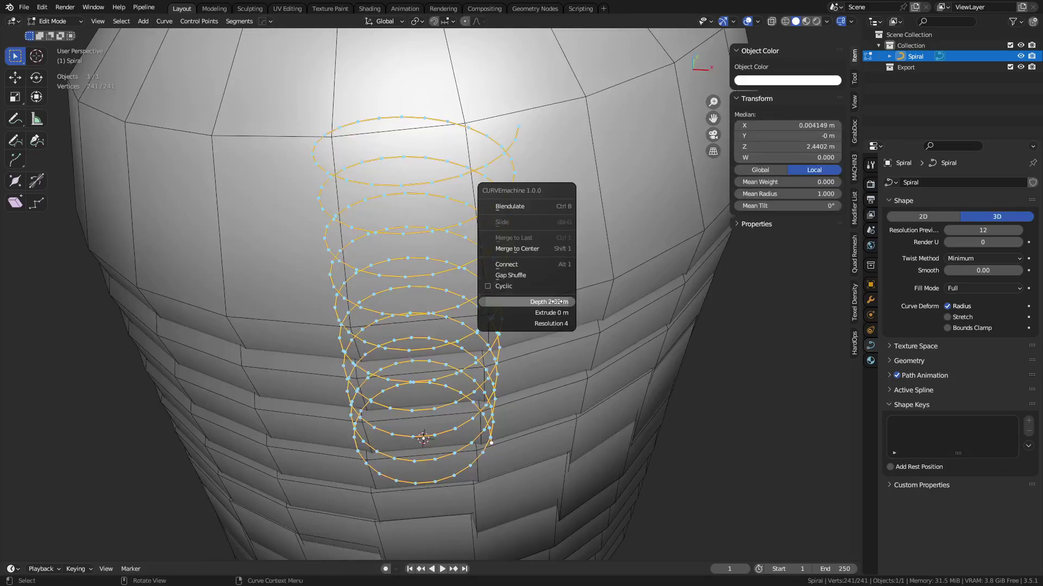
{"action": "mouse_move", "coordinate": [553, 308]}
{"action": "left_mouse_down"}
{"action": "mouse_move", "coordinate": [510, 307]}
{"action": "mouse_move", "coordinate": [537, 308]}
{"action": "left_mouse_up"}
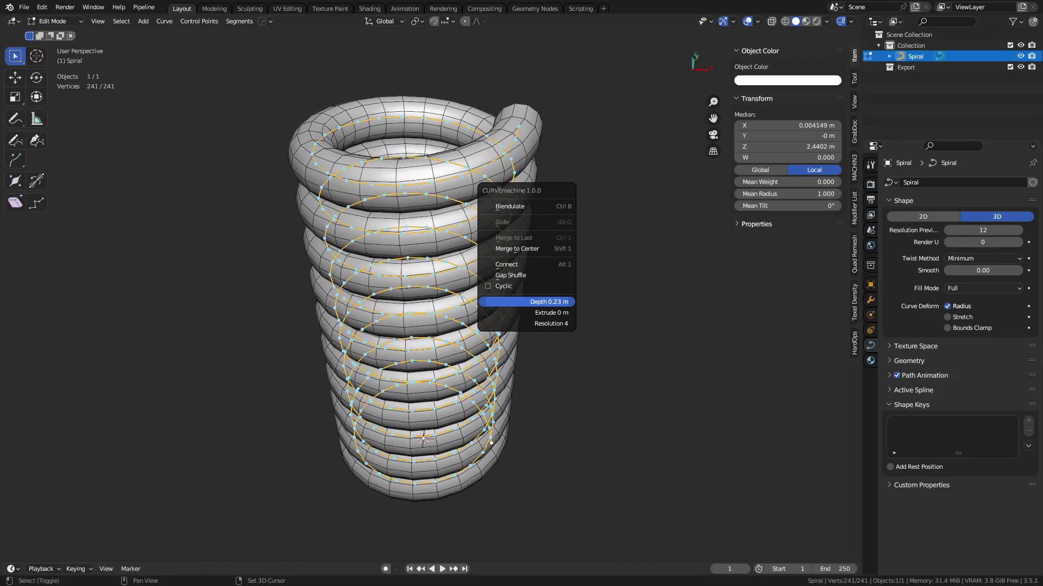
Extrude a new control point from the spiral's top end and move it inward, close to the coil's central axis
{"action": "left_click", "coordinate": [514, 126]}
{"action": "middle_click_drag", "start_coordinate": [625, 175], "coordinate": [554, 267], "text": "shift"}
{"action": "middle_click_drag", "start_coordinate": [553, 267], "coordinate": [427, 231]}
{"action": "middle_click_drag", "start_coordinate": [428, 231], "coordinate": [385, 229], "text": "shift"}
{"action": "scroll", "coordinate": [468, 252], "scroll_direction": "up", "scroll_amount": 1}
{"action": "middle_click_drag", "start_coordinate": [420, 95], "coordinate": [515, 223]}
{"action": "middle_click_drag", "start_coordinate": [516, 223], "coordinate": [603, 291]}
{"action": "key", "text": "e"}
{"action": "left_click", "coordinate": [400, 255]}
{"action": "key", "text": "g"}
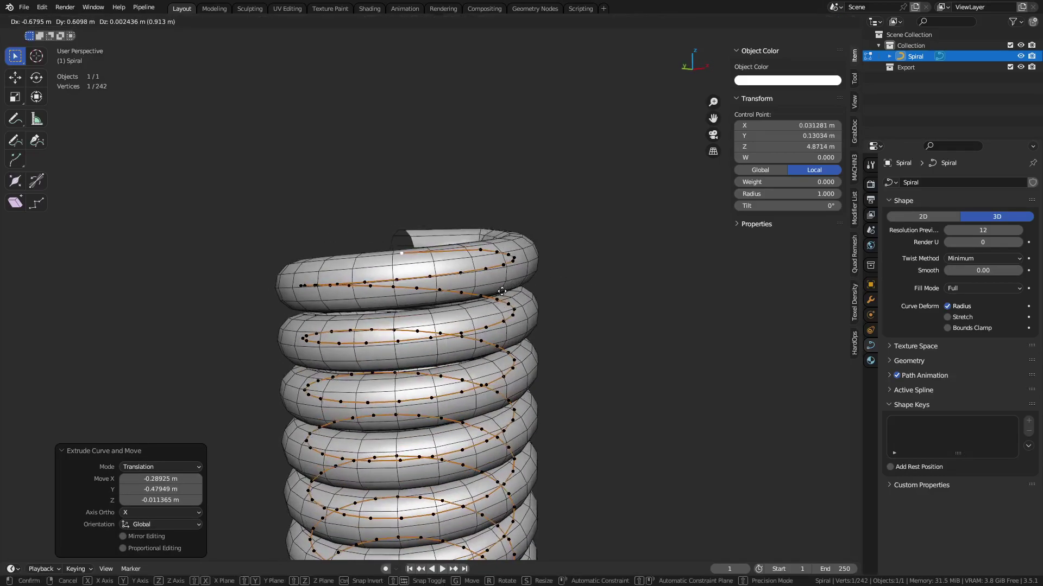
{"action": "left_click", "coordinate": [502, 292]}
Raise the extruded end point along Z by about 0.6 m above the coil
{"action": "mouse_move", "coordinate": [502, 291]}
{"action": "middle_mouse_down"}
{"action": "mouse_move", "coordinate": [334, 331]}
{"action": "mouse_move", "coordinate": [235, 311]}
{"action": "mouse_move", "coordinate": [513, 294]}
{"action": "middle_mouse_up"}
{"action": "key", "text": "g"}
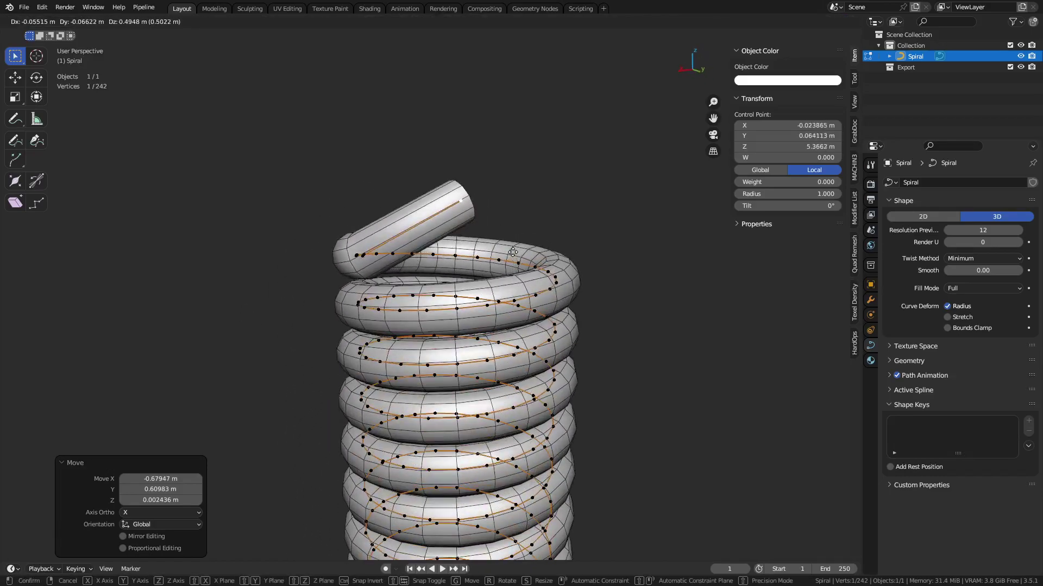
{"action": "key", "text": "z"}
{"action": "left_click", "coordinate": [513, 240]}
Extrude the raised end point straight up along Z by about 1.5 m to form a vertical tube section
{"action": "middle_click_drag", "start_coordinate": [513, 241], "coordinate": [640, 307]}
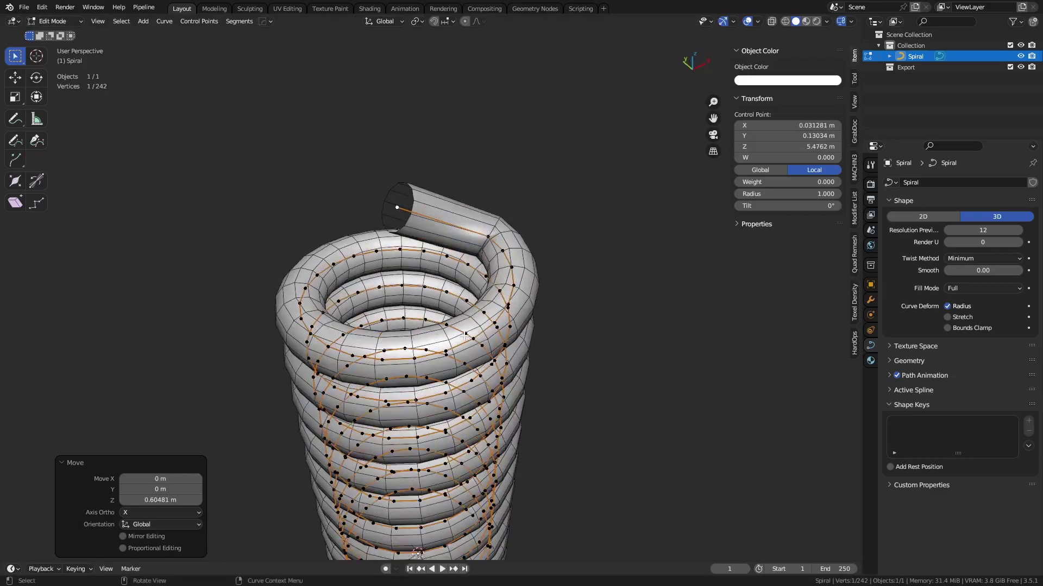
{"action": "key", "text": "e"}
{"action": "key", "text": "z"}
{"action": "left_click", "coordinate": [475, 144]}
Blendulate the corner point below the vertical tube section with 1 segment
{"action": "middle_click_drag", "start_coordinate": [474, 144], "coordinate": [480, 259], "text": "shift"}
{"action": "left_click", "coordinate": [406, 321]}
{"action": "middle_click_drag", "start_coordinate": [605, 287], "coordinate": [554, 239]}
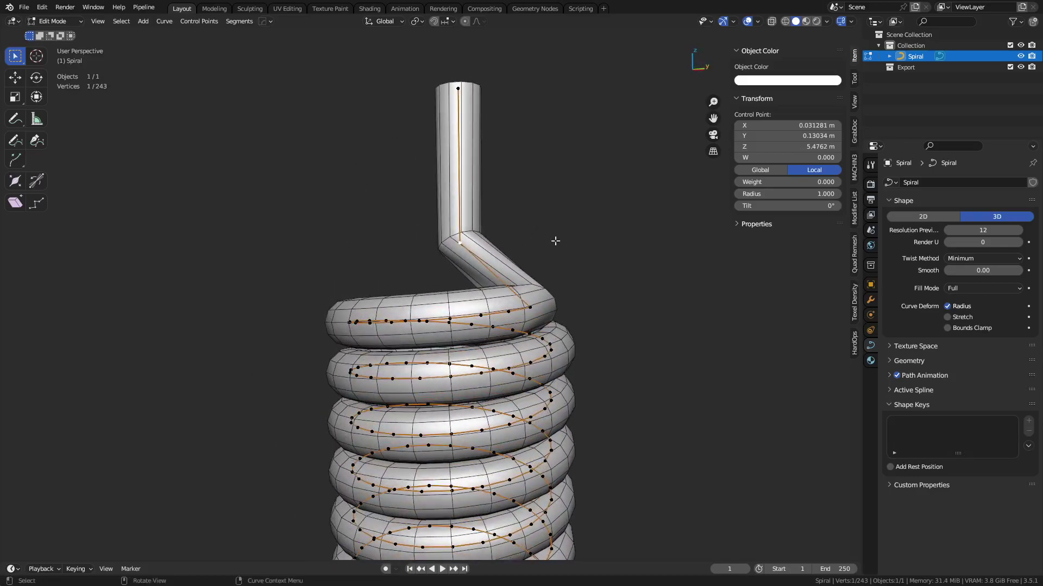
{"action": "key", "text": "ctrl+b"}
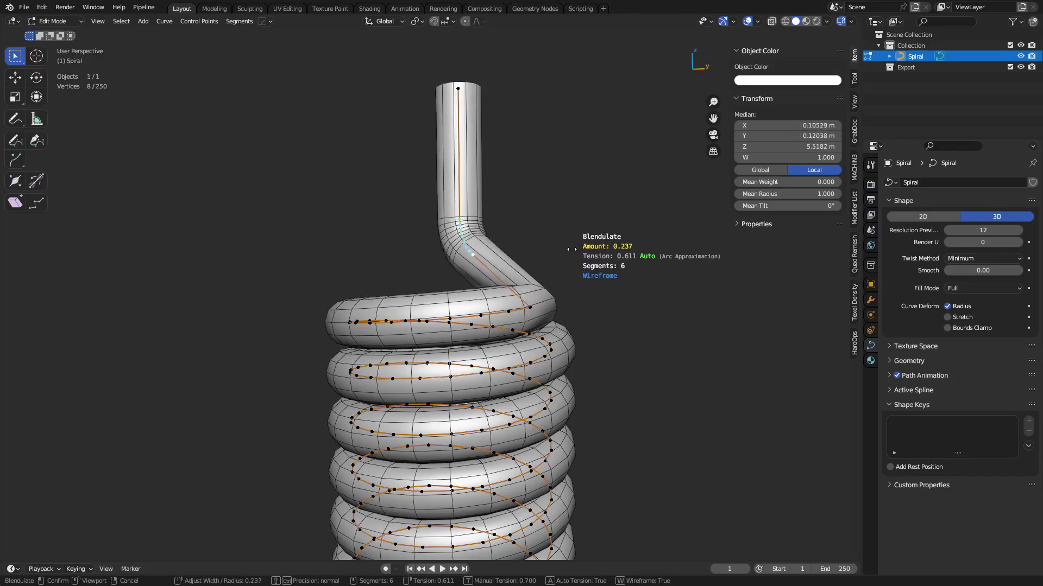
{"action": "scroll", "coordinate": [573, 250], "scroll_direction": "down", "scroll_amount": 6}
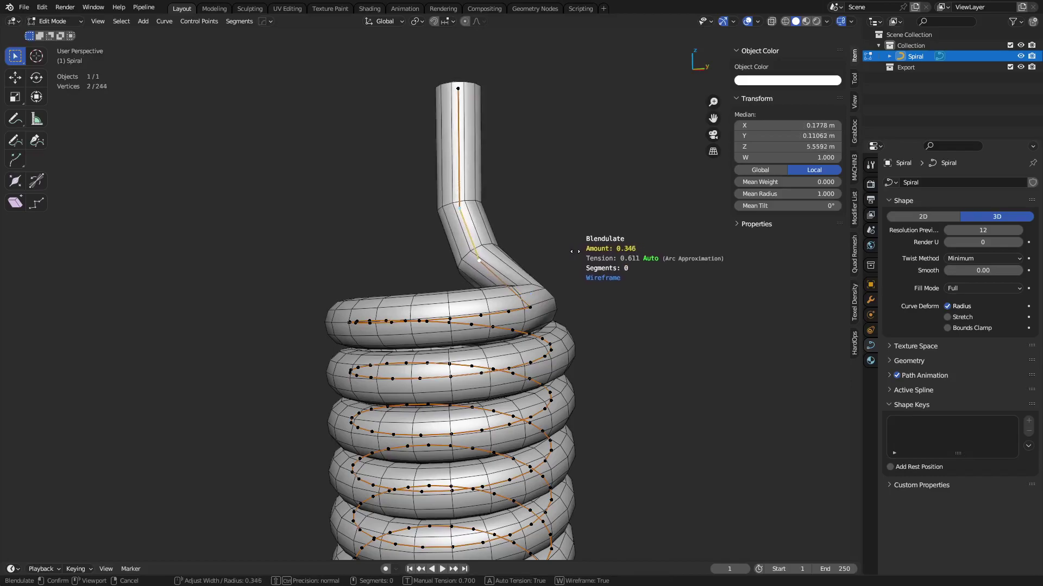
{"action": "scroll", "coordinate": [574, 251], "scroll_direction": "up", "scroll_amount": 1}
{"action": "left_click", "coordinate": [573, 251]}
Select the six control points where the slanted tube meets the top turn and Blendulate them with 0 segments into a sharp corner
{"action": "left_click", "coordinate": [531, 311]}
{"action": "middle_click_drag", "start_coordinate": [588, 297], "coordinate": [537, 295]}
{"action": "left_click", "coordinate": [387, 367], "text": "ctrl"}
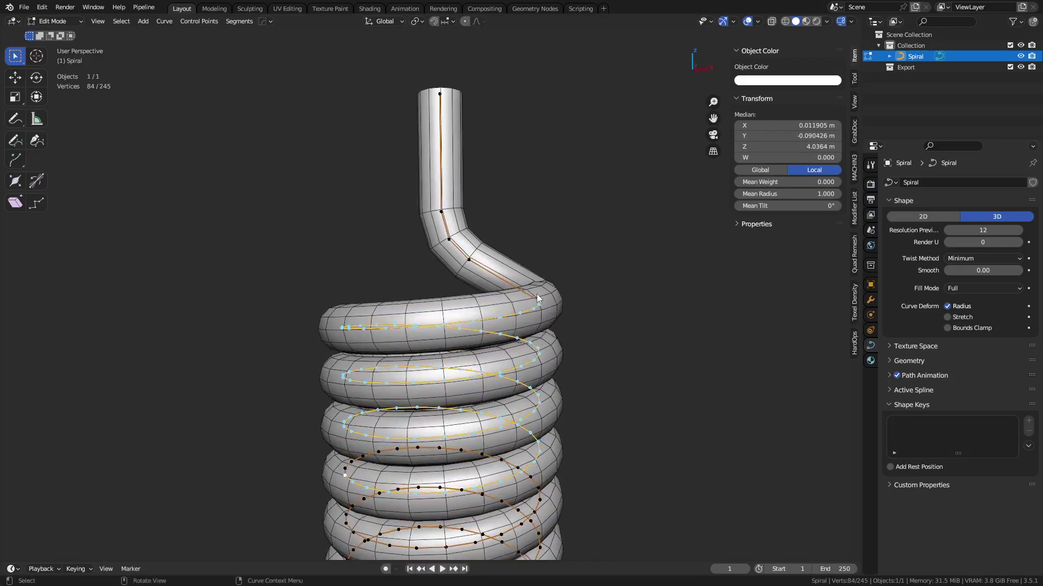
{"action": "left_click", "coordinate": [536, 297]}
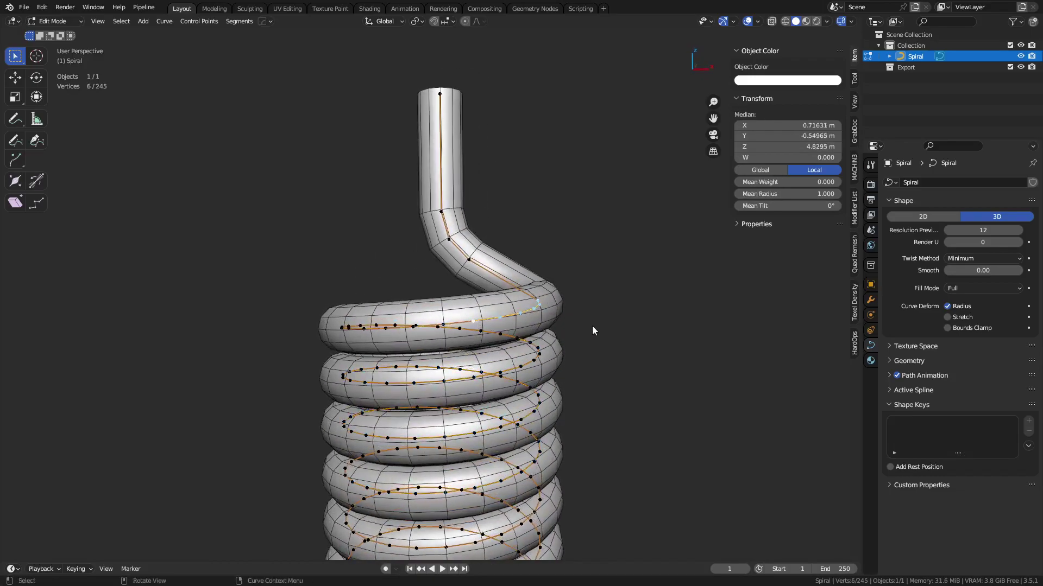
{"action": "middle_click_drag", "start_coordinate": [620, 311], "coordinate": [600, 367]}
{"action": "key", "text": "ctrl+b"}
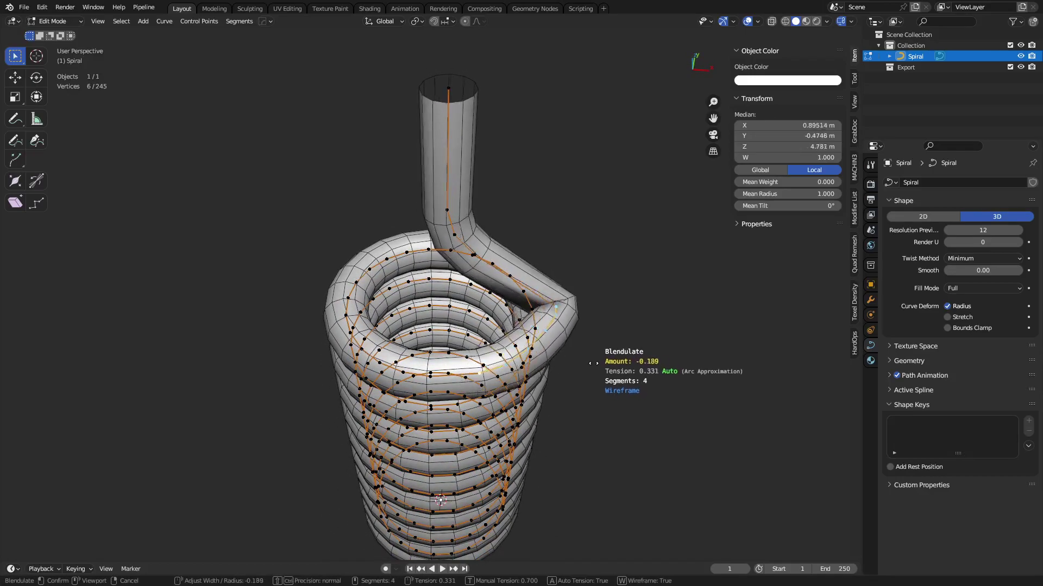
{"action": "scroll", "coordinate": [591, 362], "scroll_direction": "down", "scroll_amount": 4}
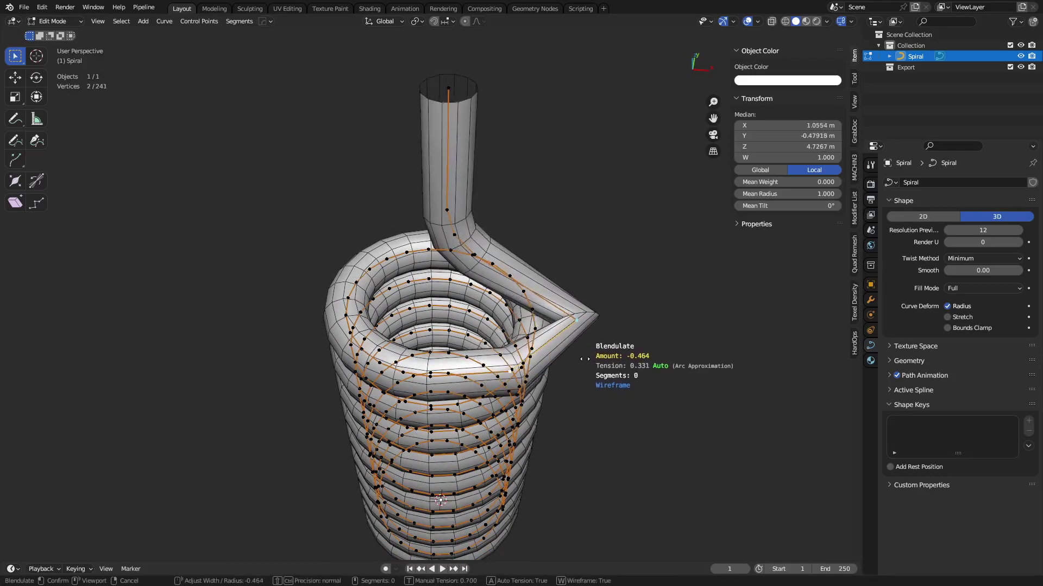
{"action": "scroll", "coordinate": [586, 359], "scroll_direction": "up", "scroll_amount": 1}
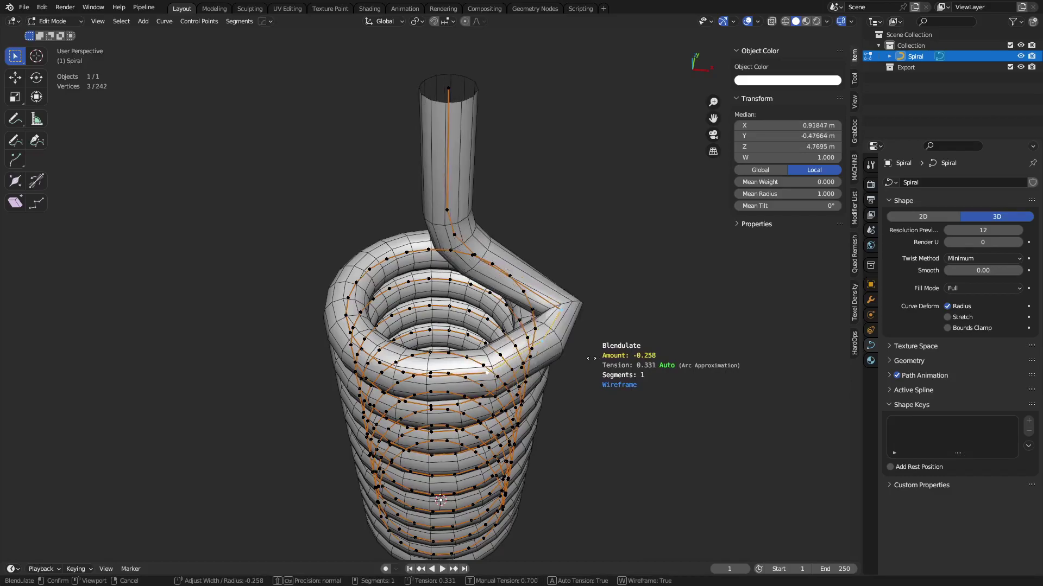
{"action": "scroll", "coordinate": [592, 359], "scroll_direction": "up", "scroll_amount": 1}
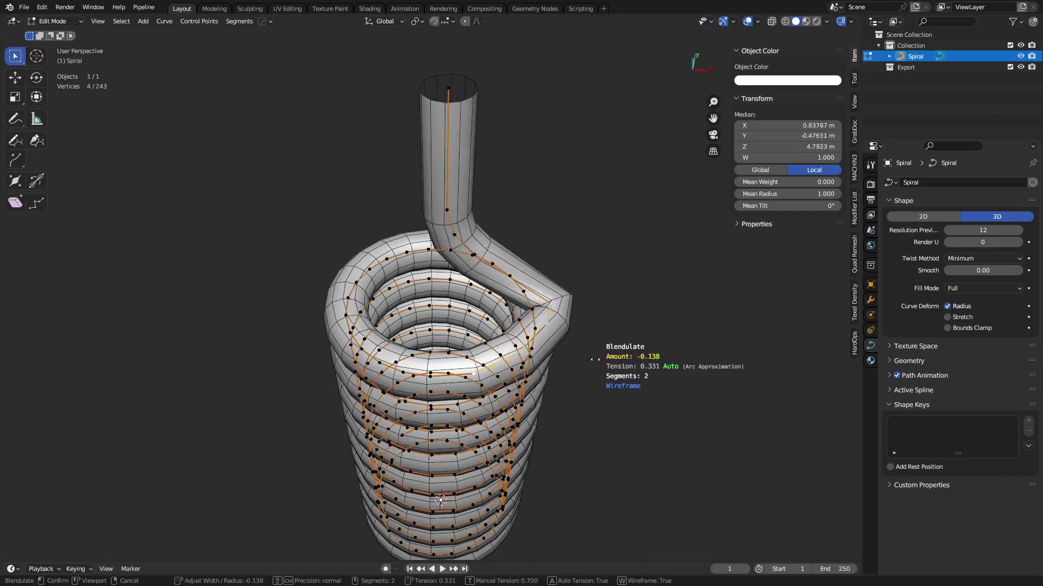
{"action": "scroll", "coordinate": [595, 359], "scroll_direction": "down", "scroll_amount": 2}
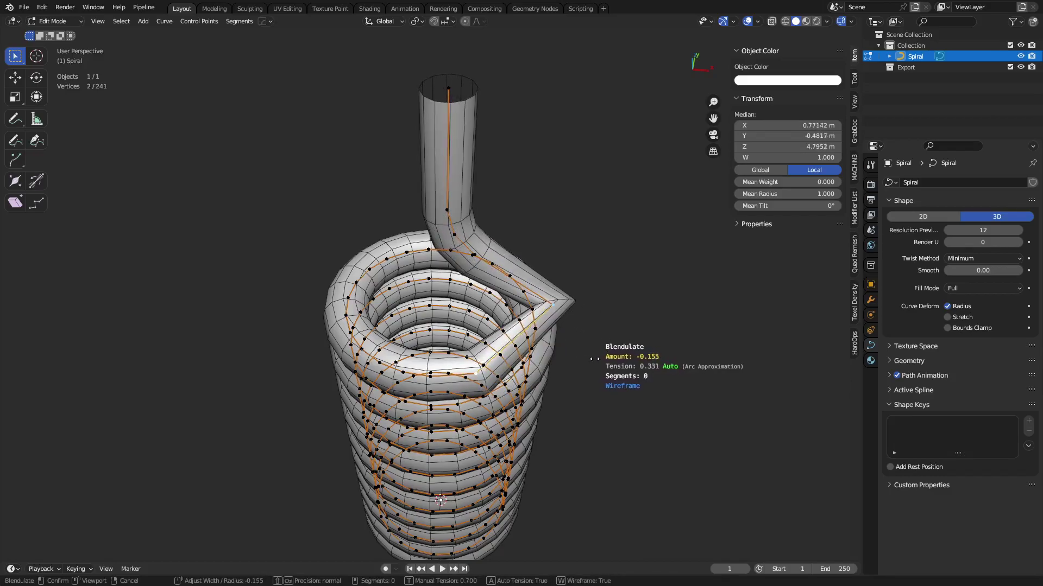
{"action": "left_click", "coordinate": [596, 358]}
Round the sharp corner at the coil's top turn using Blendulate with 3 segments and an amount of 0.71
{"action": "middle_click_drag", "start_coordinate": [574, 321], "coordinate": [517, 306]}
{"action": "key", "text": "ctrl+b"}
{"action": "scroll", "coordinate": [592, 328], "scroll_direction": "up", "scroll_amount": 6}
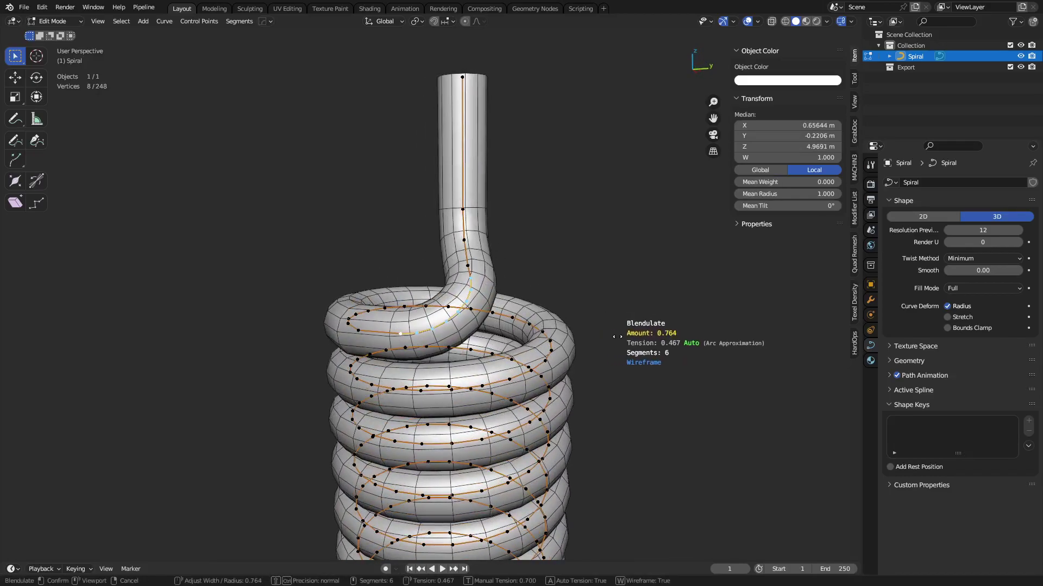
{"action": "scroll", "coordinate": [620, 336], "scroll_direction": "down", "scroll_amount": 3}
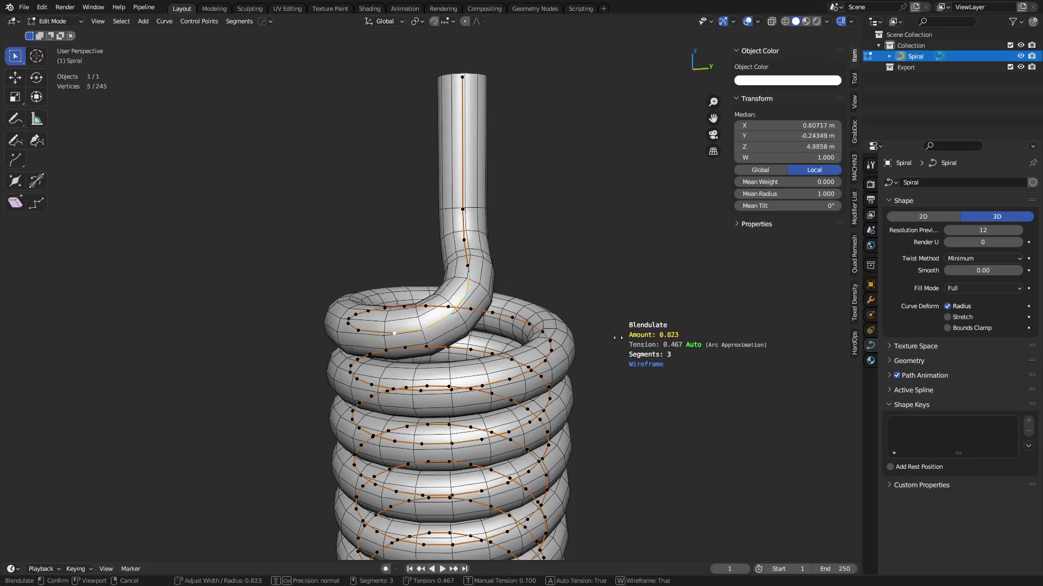
{"action": "left_click", "coordinate": [615, 338]}
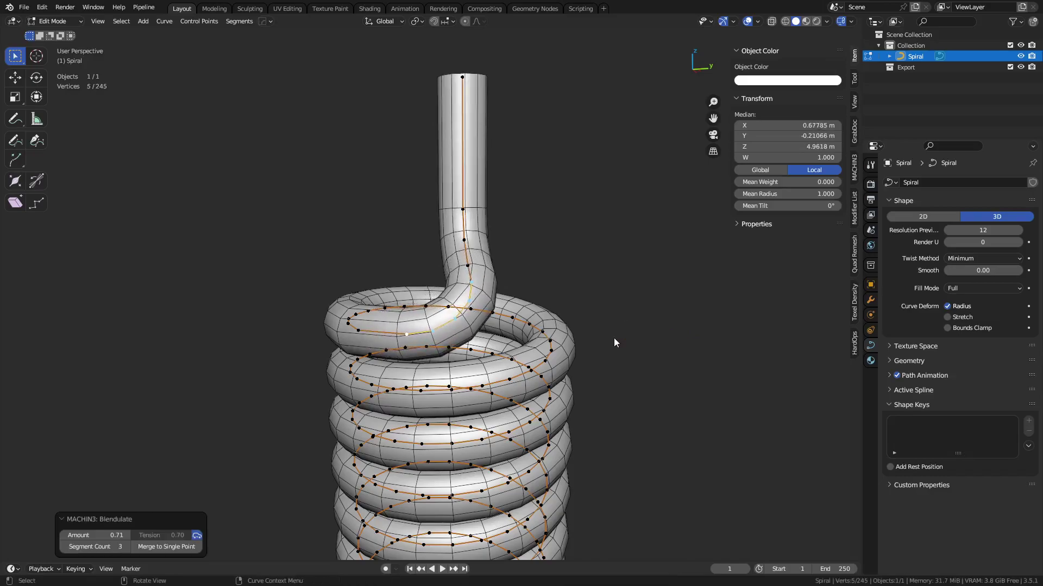
Hide the control points of the lower coil turns, keeping only those of the front top turn and the upright tube
{"action": "middle_click_drag", "start_coordinate": [614, 338], "coordinate": [568, 379]}
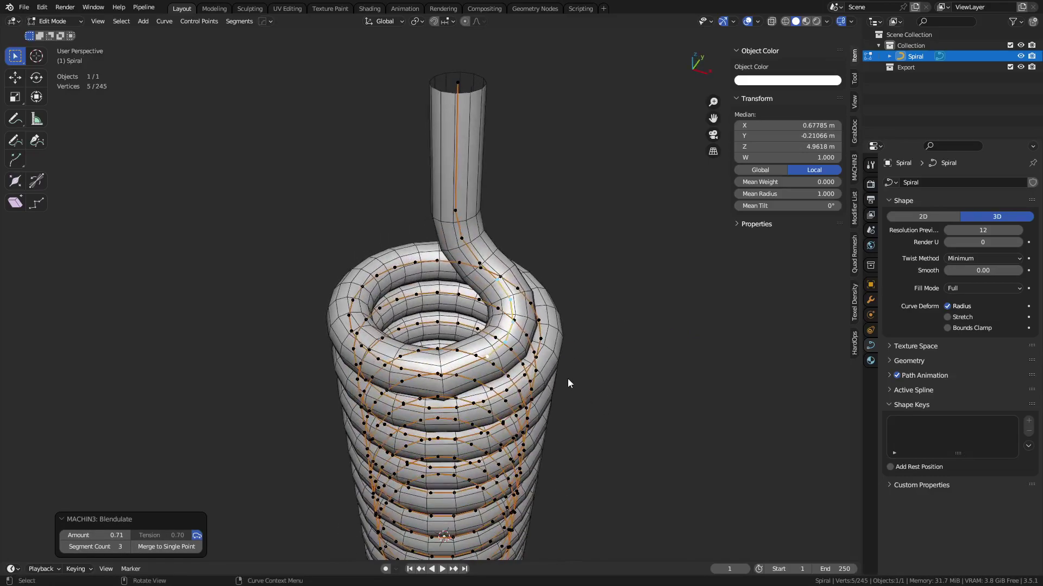
{"action": "middle_click_drag", "start_coordinate": [453, 386], "coordinate": [481, 411]}
{"action": "left_click", "coordinate": [461, 382]}
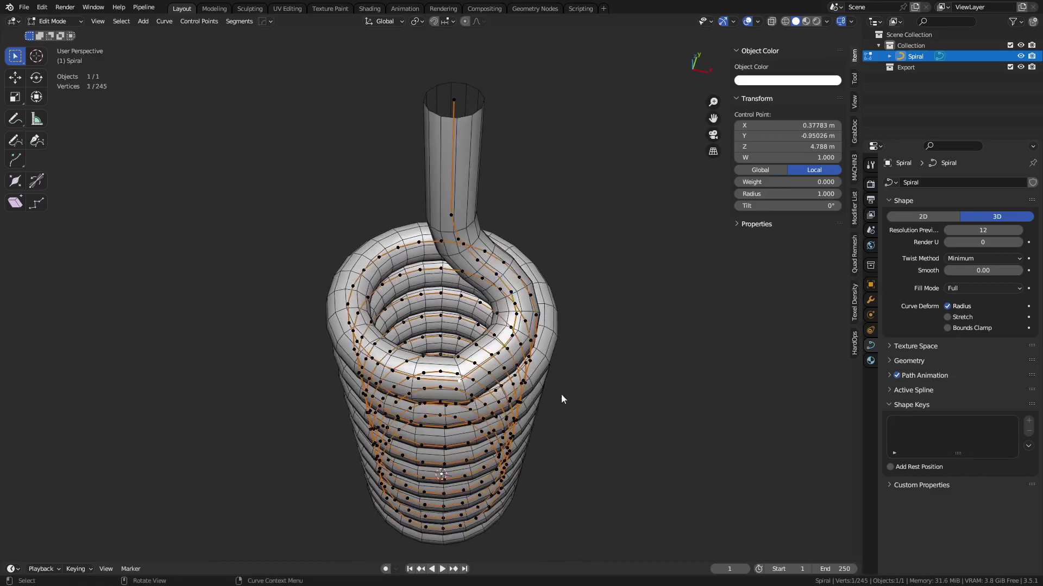
{"action": "middle_click_drag", "start_coordinate": [561, 393], "coordinate": [574, 352]}
{"action": "scroll", "coordinate": [573, 348], "scroll_direction": "down", "scroll_amount": 9}
{"action": "middle_click_drag", "start_coordinate": [538, 419], "coordinate": [522, 393]}
{"action": "scroll", "coordinate": [522, 394], "scroll_direction": "up", "scroll_amount": 4}
{"action": "left_click_drag", "start_coordinate": [307, 525], "coordinate": [550, 315]}
{"action": "key", "text": "h"}
Smooth the remaining kink in the top turn by Blendulating the six points around it with 4 segments and an amount of 0
{"action": "middle_click_drag", "start_coordinate": [506, 294], "coordinate": [430, 384]}
{"action": "scroll", "coordinate": [431, 384], "scroll_direction": "up", "scroll_amount": 2}
{"action": "scroll", "coordinate": [490, 342], "scroll_direction": "up", "scroll_amount": 2}
{"action": "left_click", "coordinate": [457, 378]}
{"action": "key", "text": "ctrl+b"}
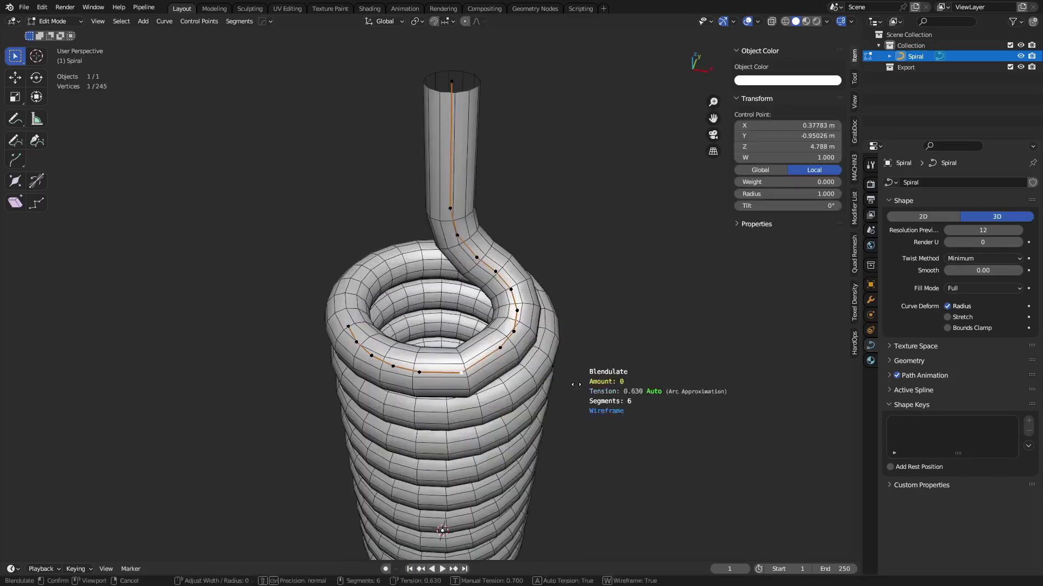
{"action": "left_click", "coordinate": [596, 391]}
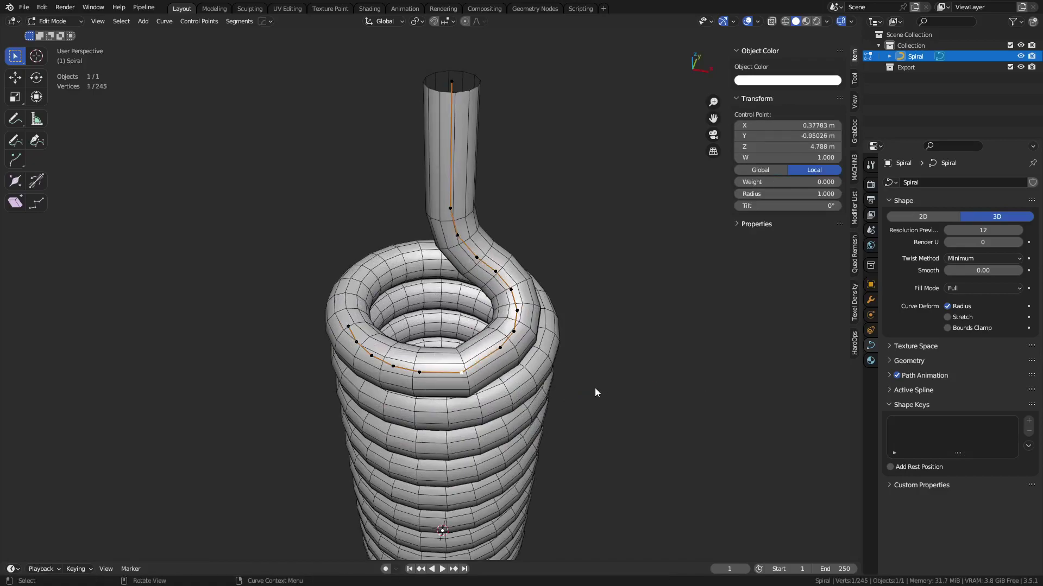
{"action": "left_click", "coordinate": [515, 316], "text": "ctrl"}
{"action": "key", "text": "alt+b"}
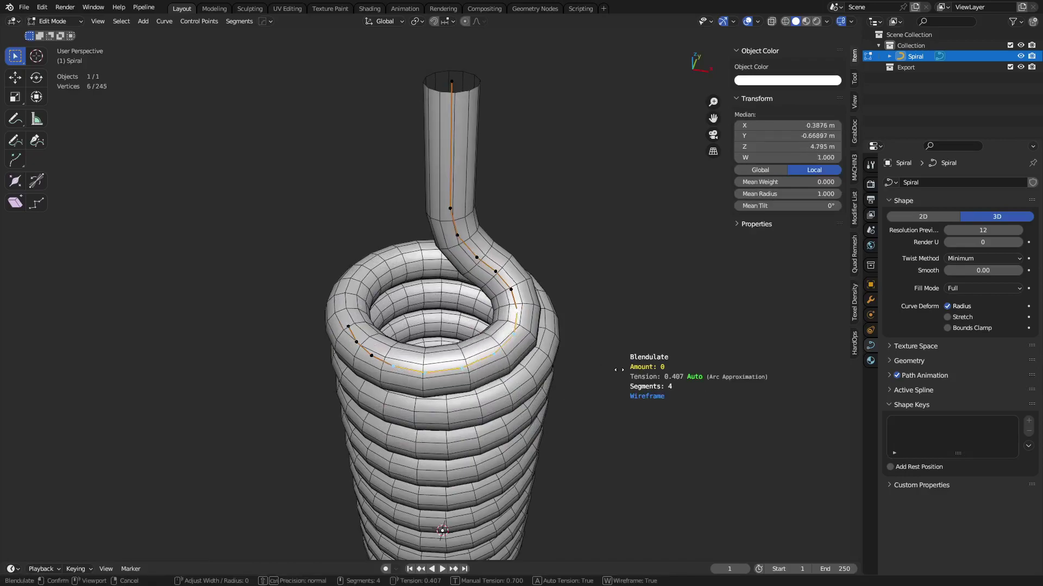
{"action": "left_click", "coordinate": [619, 370]}
Reveal all hidden control points of the spiral, return to Object Mode and clear the selection
{"action": "key", "text": "ctrl+Tab"}
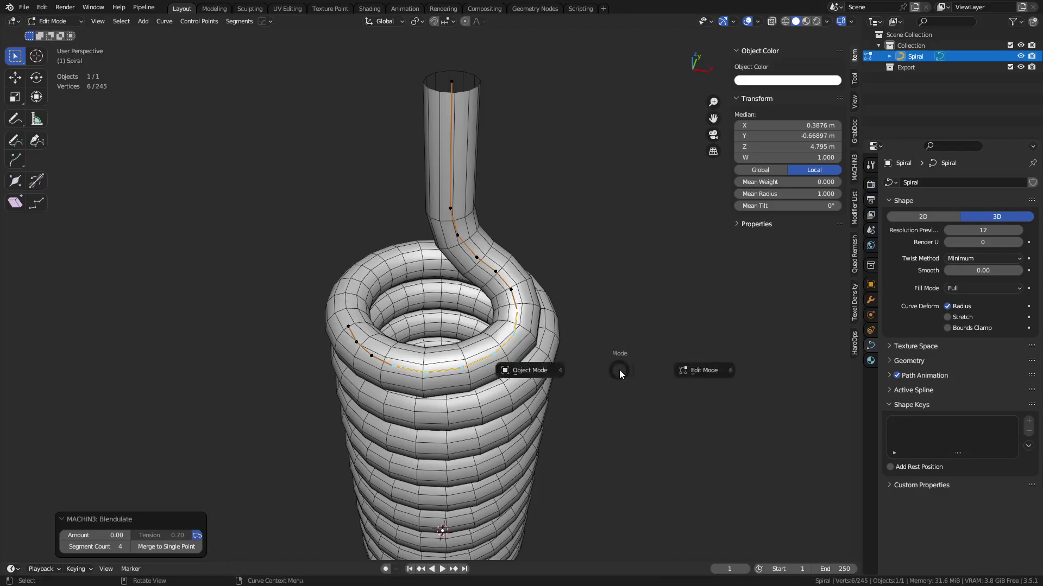
{"action": "left_click", "coordinate": [574, 373]}
{"action": "middle_click_drag", "start_coordinate": [598, 357], "coordinate": [483, 349]}
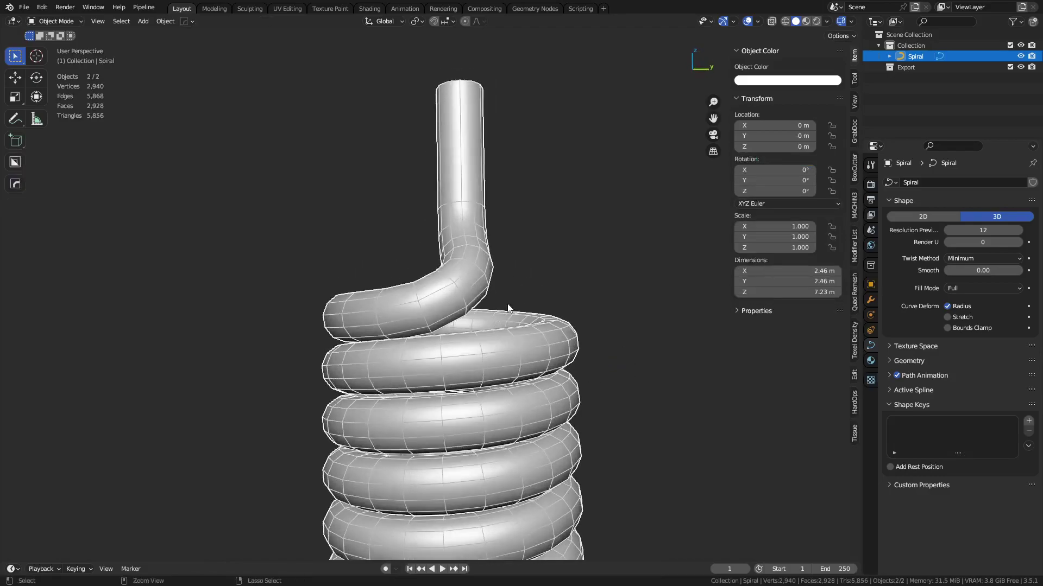
{"action": "scroll", "coordinate": [480, 348], "scroll_direction": "down", "scroll_amount": 4}
{"action": "key", "text": "ctrl+Tab"}
{"action": "left_click", "coordinate": [592, 379]}
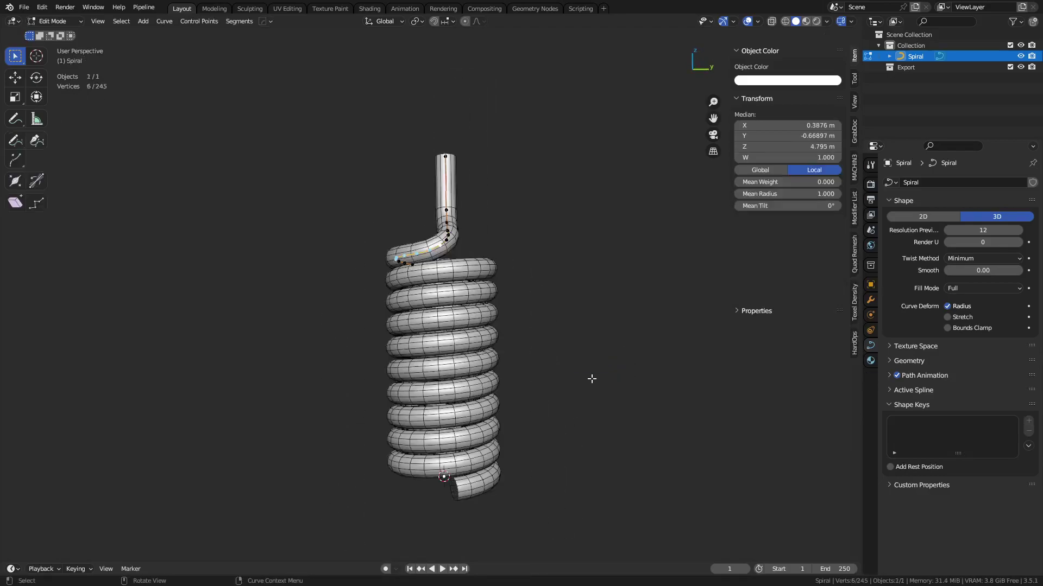
{"action": "key", "text": "alt+h"}
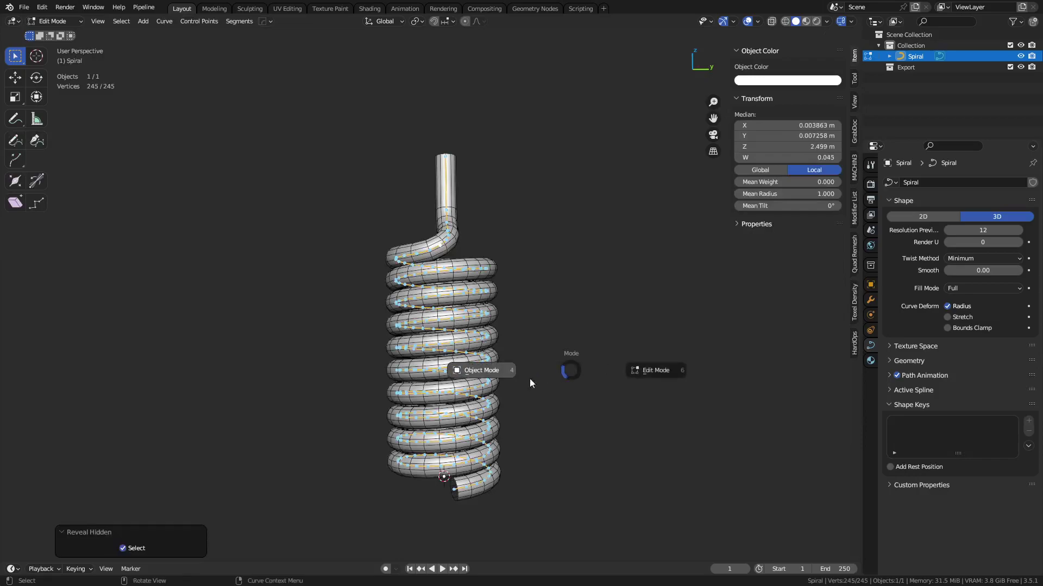
{"action": "left_click", "coordinate": [530, 383]}
{"action": "left_click", "coordinate": [514, 315]}
Select the control point at the tube's upper end in Edit Mode and turn on connected-only proportional editing with Smooth falloff
{"action": "middle_click_drag", "start_coordinate": [467, 234], "coordinate": [495, 326]}
{"action": "scroll", "coordinate": [491, 329], "scroll_direction": "up", "scroll_amount": 4}
{"action": "middle_click_drag", "start_coordinate": [412, 353], "coordinate": [432, 350]}
{"action": "middle_click_drag", "start_coordinate": [432, 350], "coordinate": [466, 327], "text": "shift"}
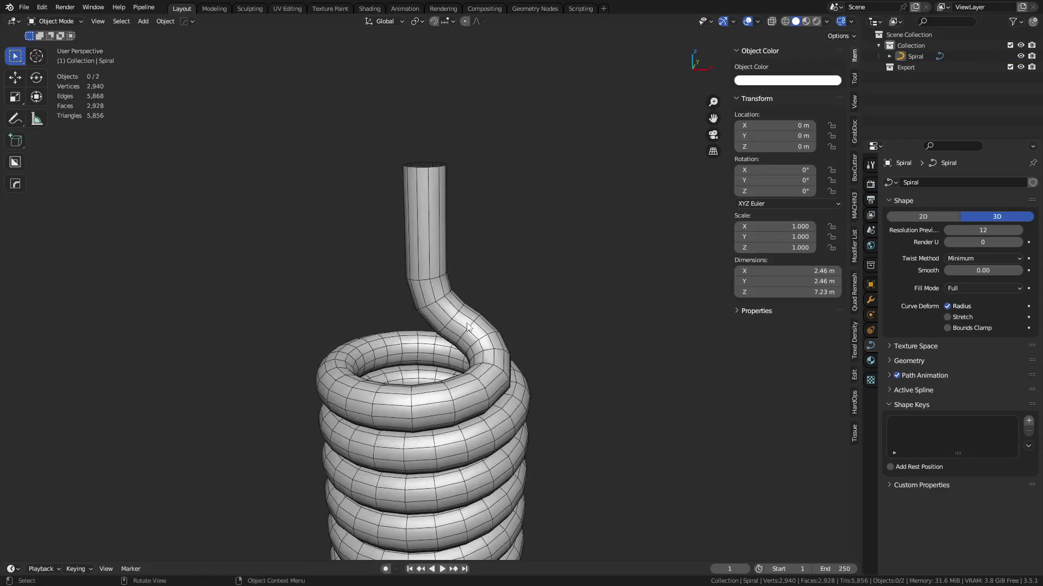
{"action": "left_click", "coordinate": [467, 325]}
{"action": "key", "text": "Tab"}
{"action": "left_click", "coordinate": [423, 165]}
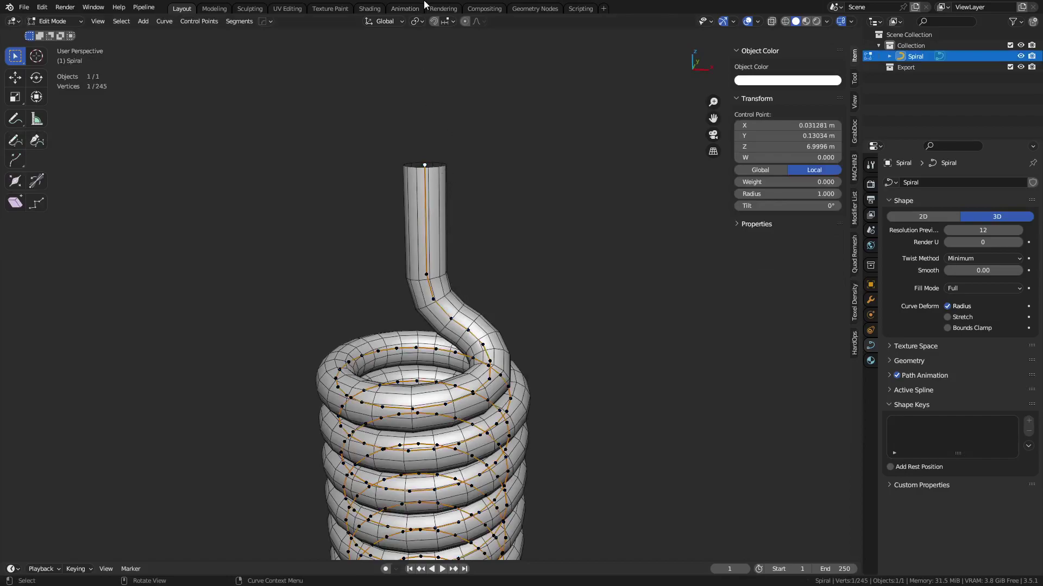
{"action": "left_click", "coordinate": [464, 21]}
{"action": "left_click", "coordinate": [477, 21]}
{"action": "middle_click_drag", "start_coordinate": [440, 484], "coordinate": [419, 432], "text": "shift"}
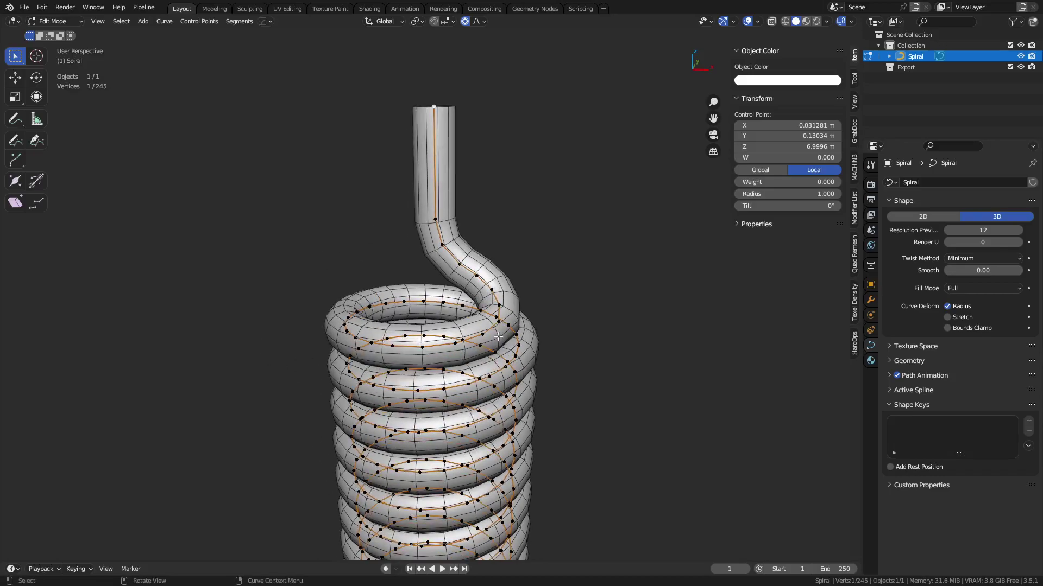
Stretch the upper turns by pulling the tube's end point up about 2.62 m with a proportional size of about 15.86 m
{"action": "scroll", "coordinate": [500, 228], "scroll_direction": "down", "scroll_amount": 3}
{"action": "middle_click_drag", "start_coordinate": [503, 340], "coordinate": [483, 380]}
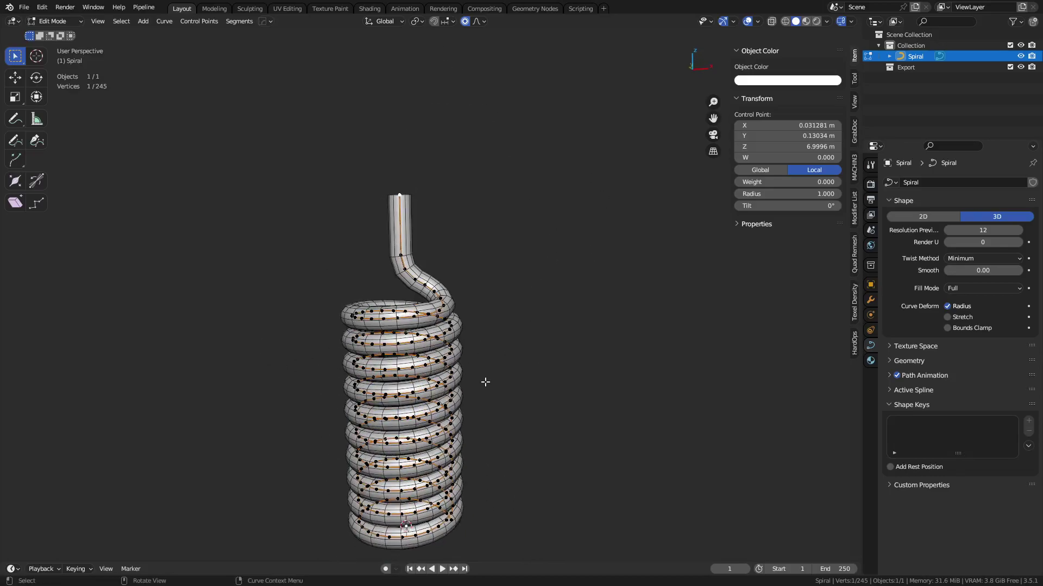
{"action": "key", "text": "g"}
{"action": "scroll", "coordinate": [485, 367], "scroll_direction": "down", "scroll_amount": 13}
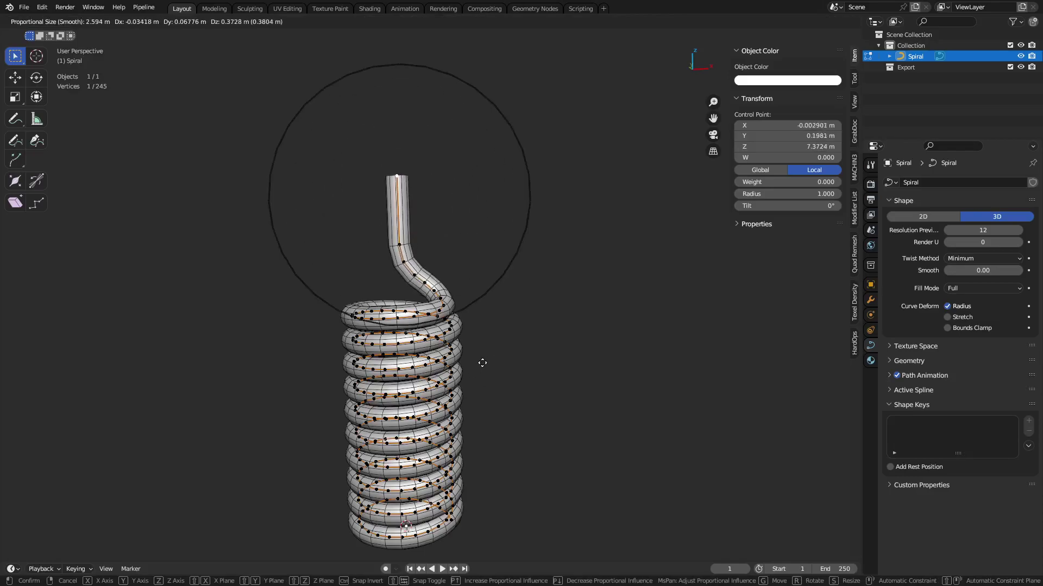
{"action": "scroll", "coordinate": [482, 362], "scroll_direction": "down", "scroll_amount": 11}
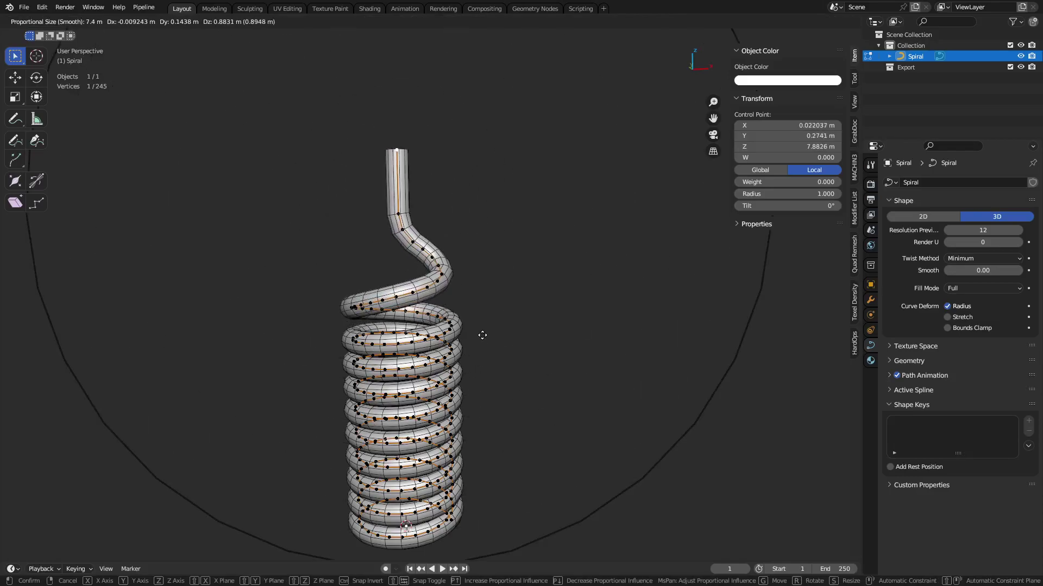
{"action": "scroll", "coordinate": [480, 315], "scroll_direction": "down", "scroll_amount": 6}
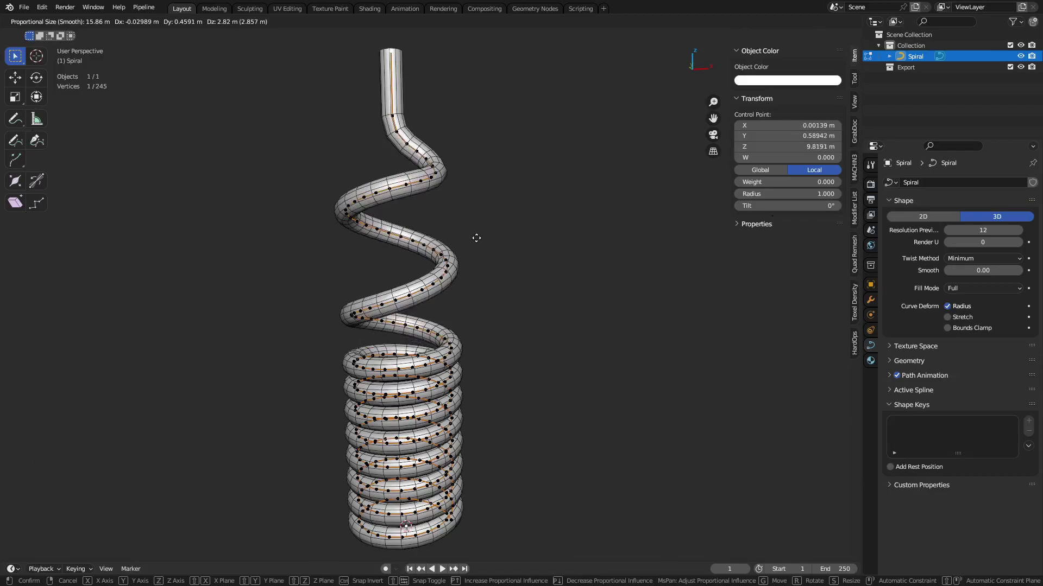
{"action": "scroll", "coordinate": [476, 236], "scroll_direction": "up", "scroll_amount": 1}
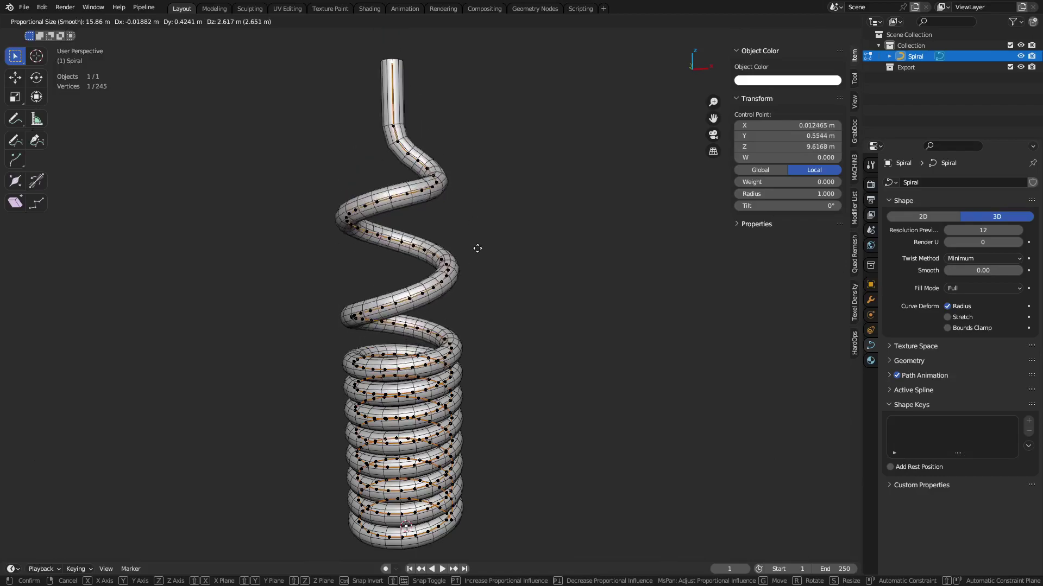
{"action": "left_click", "coordinate": [477, 248]}
Leave Edit Mode, deselect the spiral and examine the stretched turns and upright end from several sides
{"action": "middle_click_drag", "start_coordinate": [477, 248], "coordinate": [432, 303]}
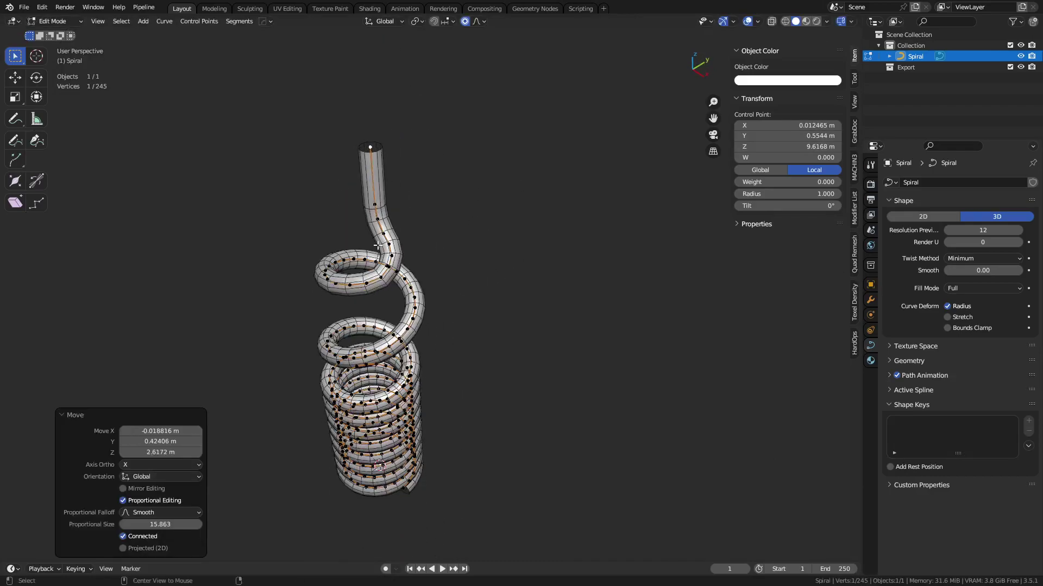
{"action": "middle_click_drag", "start_coordinate": [377, 246], "coordinate": [456, 251], "text": "alt"}
{"action": "scroll", "coordinate": [456, 252], "scroll_direction": "up", "scroll_amount": 1}
{"action": "middle_click", "coordinate": [408, 221], "text": "alt"}
{"action": "scroll", "coordinate": [540, 284], "scroll_direction": "up", "scroll_amount": 3}
{"action": "middle_click_drag", "start_coordinate": [540, 284], "coordinate": [269, 338]}
{"action": "middle_click_drag", "start_coordinate": [423, 311], "coordinate": [570, 321], "text": "shift"}
{"action": "key", "text": "Tab"}
{"action": "left_click", "coordinate": [557, 322]}
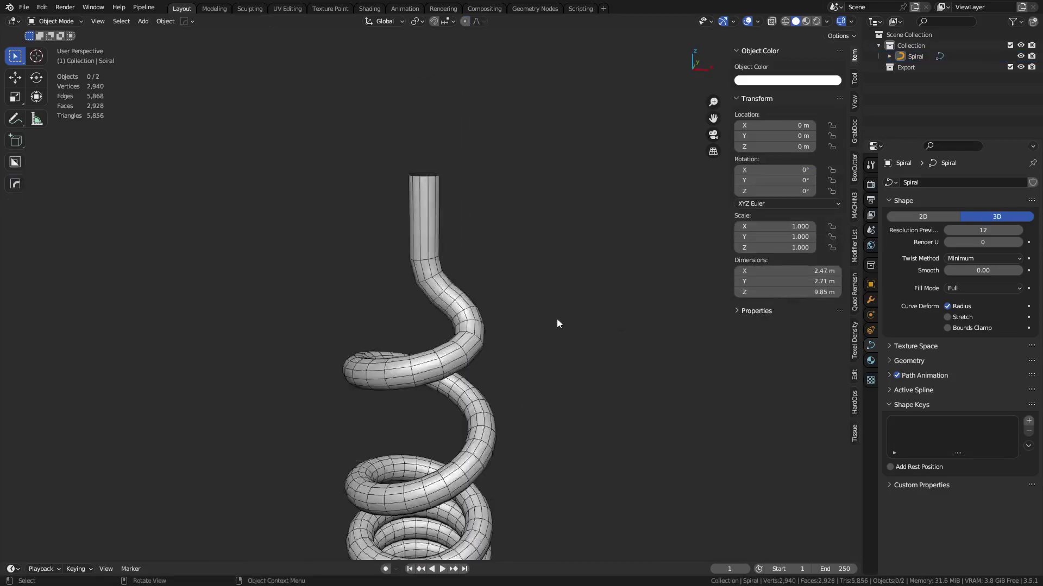
{"action": "scroll", "coordinate": [557, 322], "scroll_direction": "down", "scroll_amount": 4}
{"action": "middle_click_drag", "start_coordinate": [434, 442], "coordinate": [420, 371], "text": "shift"}
{"action": "scroll", "coordinate": [477, 366], "scroll_direction": "up", "scroll_amount": 2}
{"action": "middle_click_drag", "start_coordinate": [421, 372], "coordinate": [492, 343], "text": "shift"}
{"action": "scroll", "coordinate": [467, 355], "scroll_direction": "up", "scroll_amount": 2}
{"action": "middle_click_drag", "start_coordinate": [493, 344], "coordinate": [469, 359], "text": "shift"}
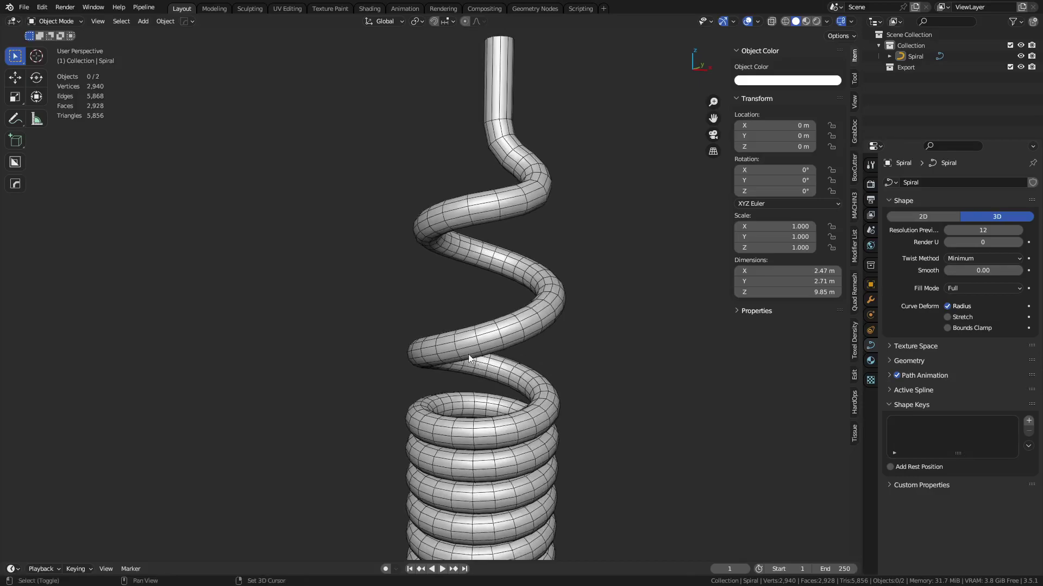
{"action": "key", "text": "shift+a"}
{"action": "mouse_move", "coordinate": [468, 354]}
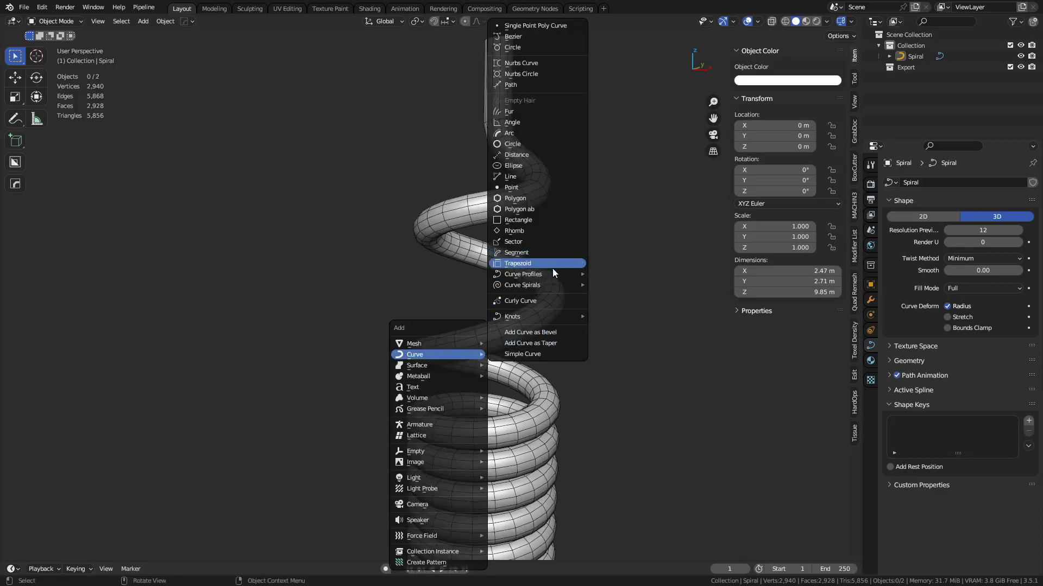
{"action": "middle_click_drag", "start_coordinate": [409, 344], "coordinate": [471, 363], "text": "shift"}
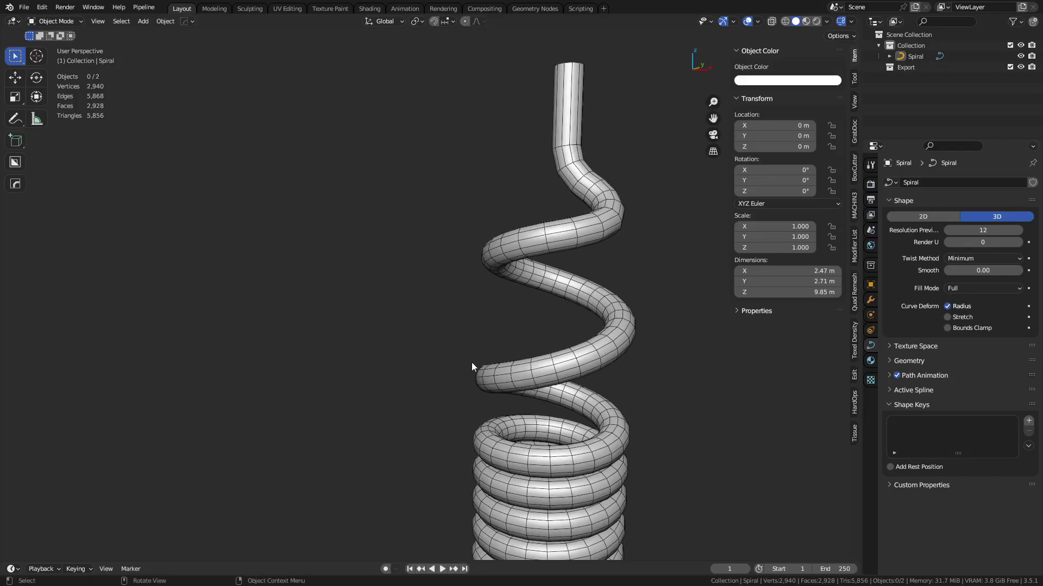